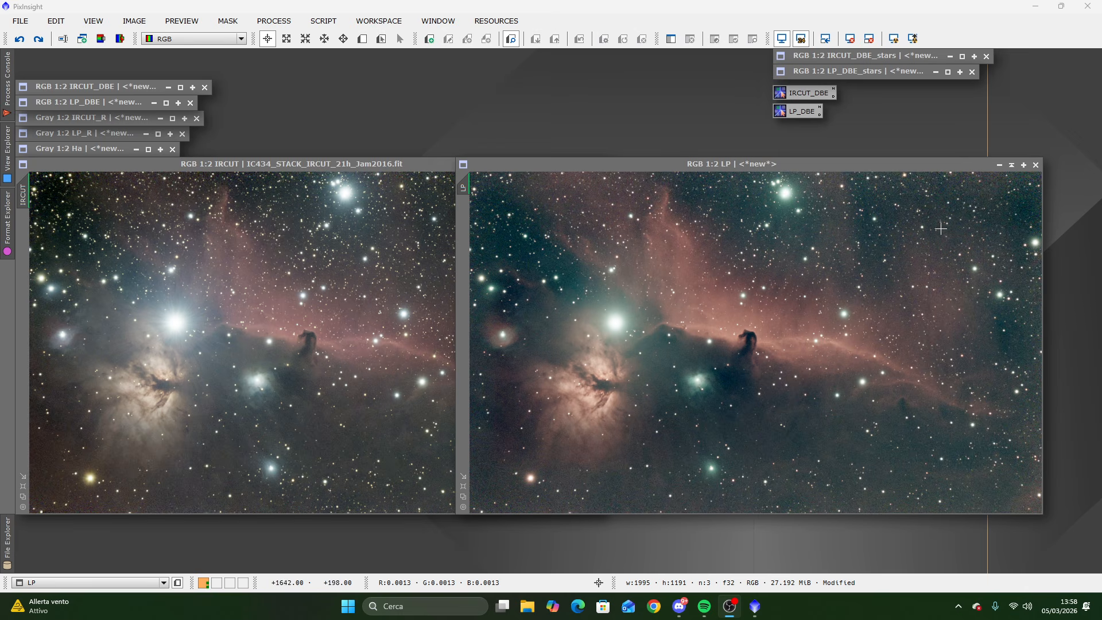
# Compare the small nebula around the bright star near the left edge of the LP and IRCUT images at 3:1 zoom.
pyautogui.click(861, 71)
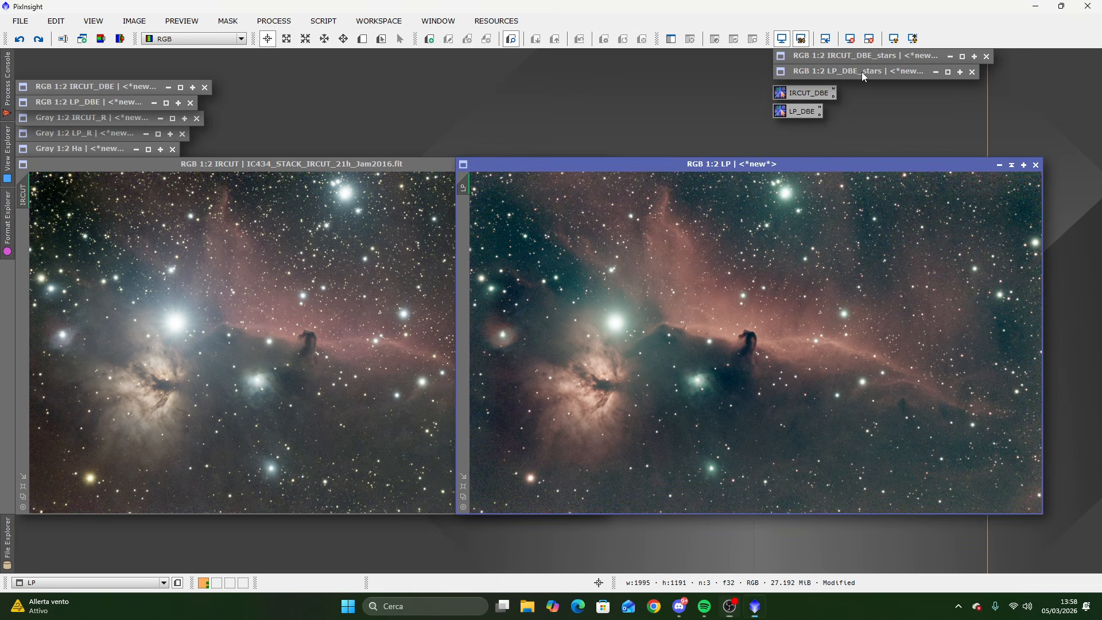
pyautogui.click(312, 164)
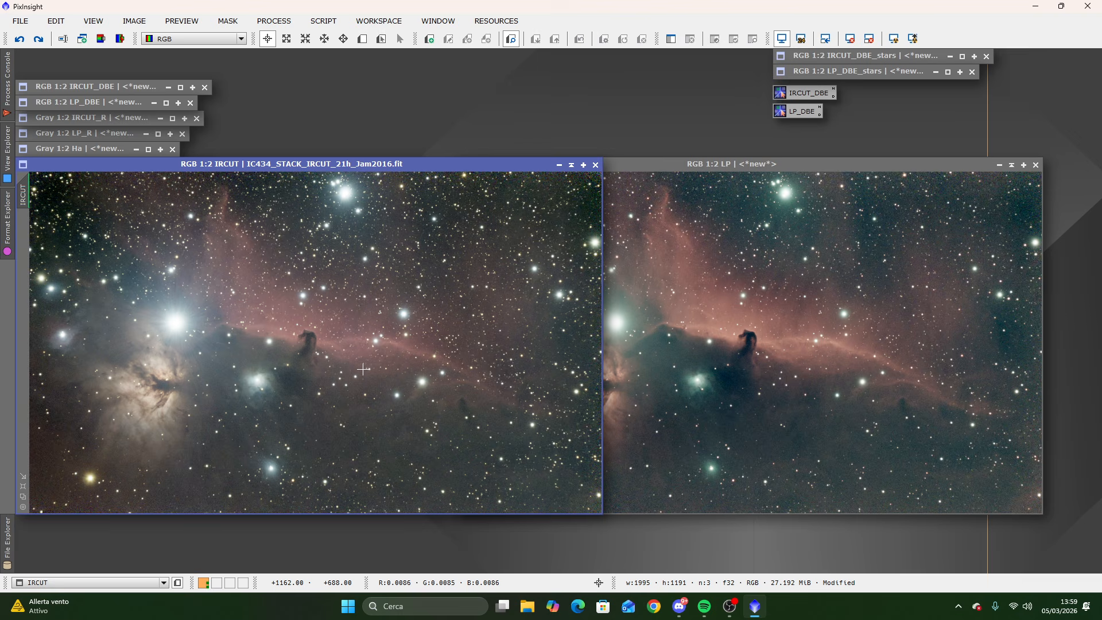
pyautogui.click(783, 163)
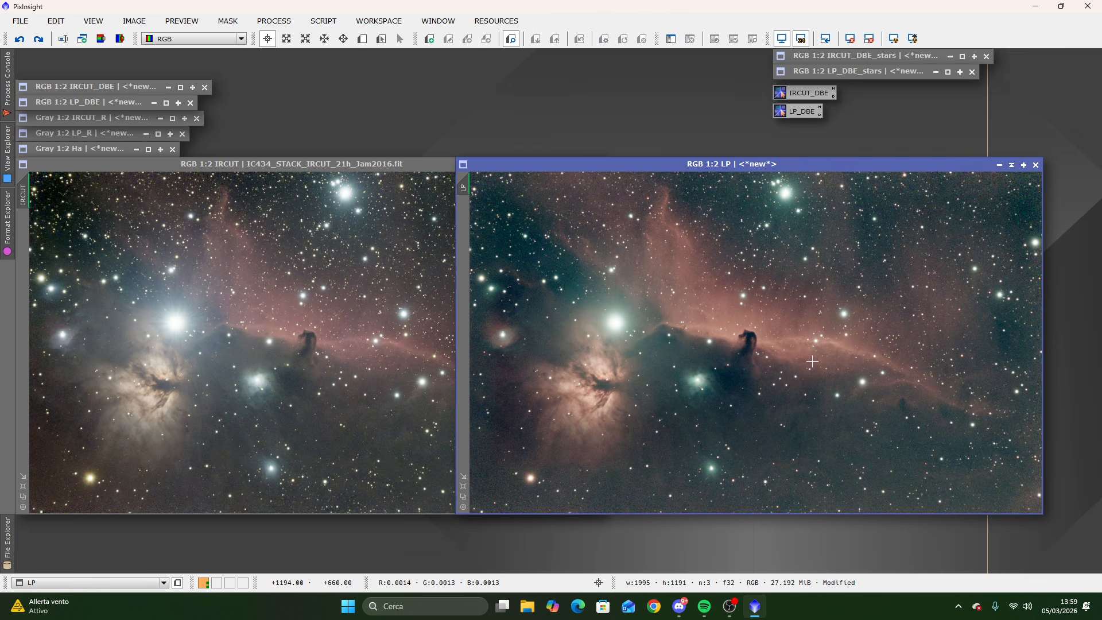
pyautogui.scroll(1, 490, 332)
pyautogui.scroll(2, 490, 333)
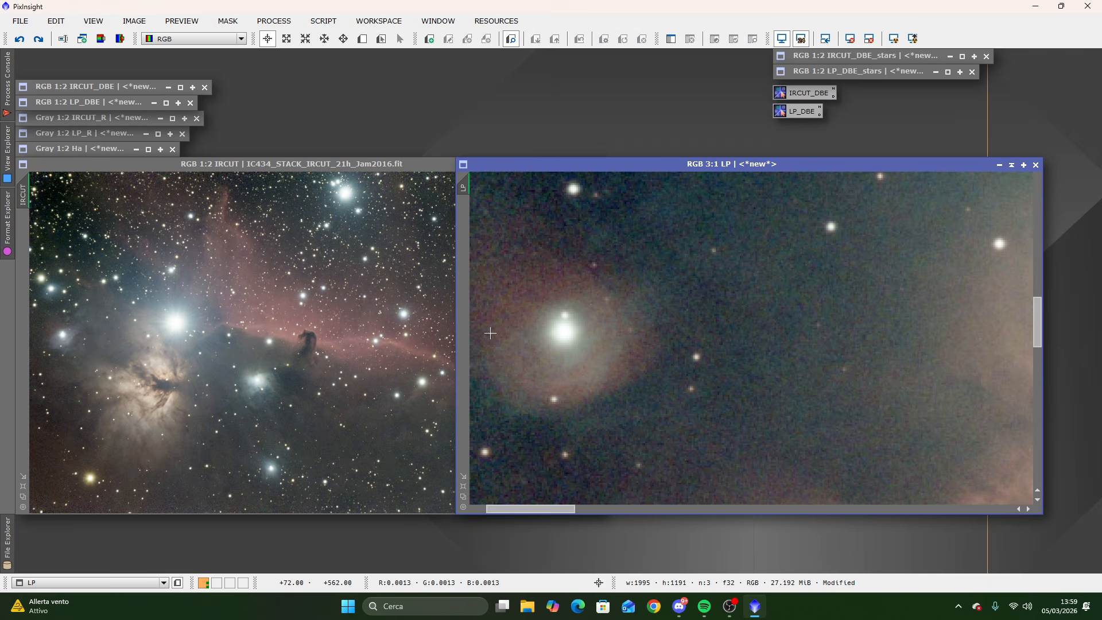
pyautogui.moveTo(550, 509); pyautogui.dragTo(522, 508)
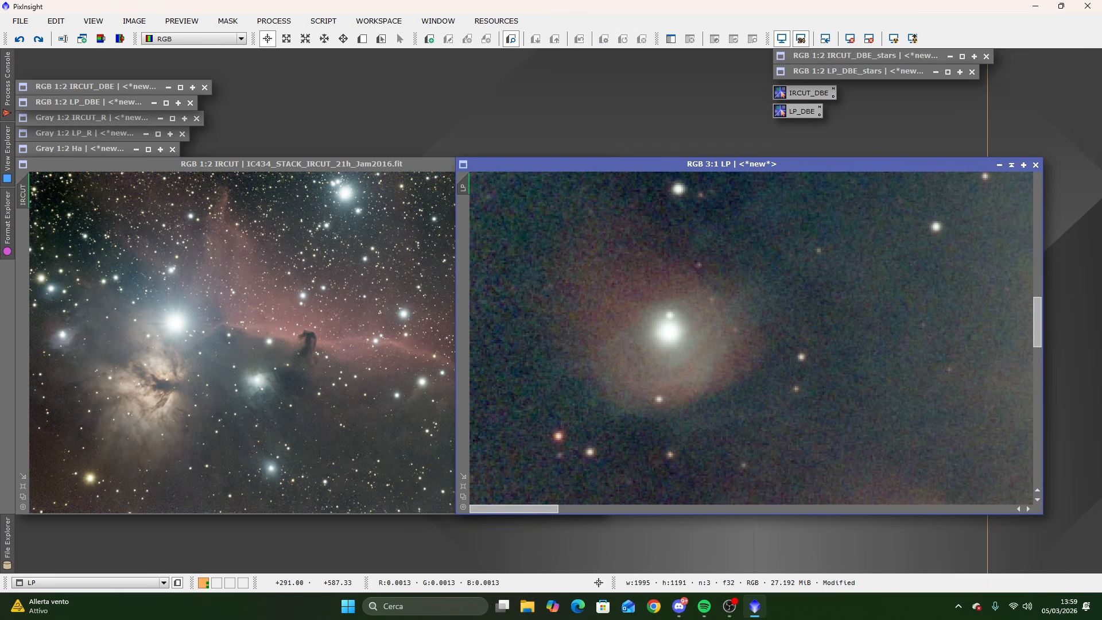
pyautogui.moveTo(1035, 321); pyautogui.dragTo(1038, 315)
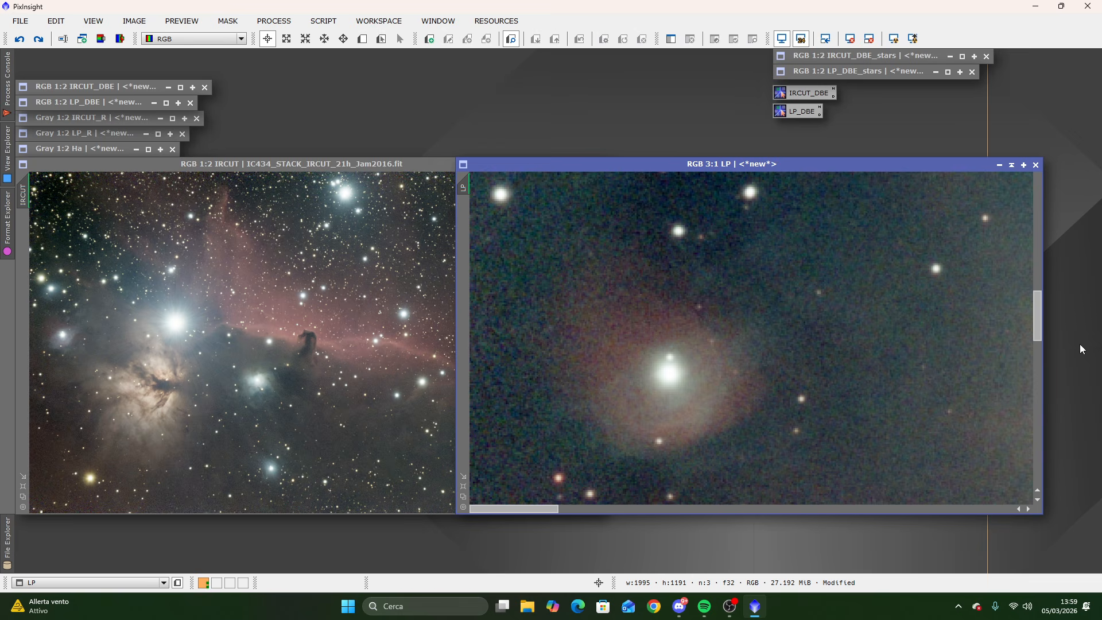
pyautogui.scroll(2, 46, 333)
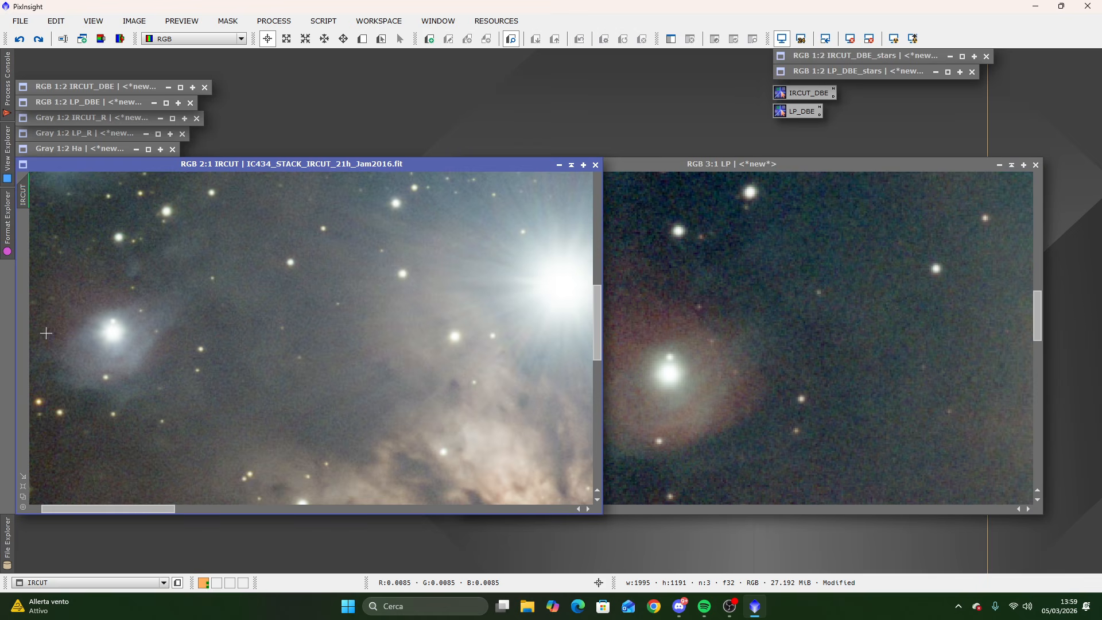
pyautogui.scroll(1, 46, 332)
pyautogui.moveTo(677, 167); pyautogui.dragTo(724, 165)
pyautogui.click(88, 508)
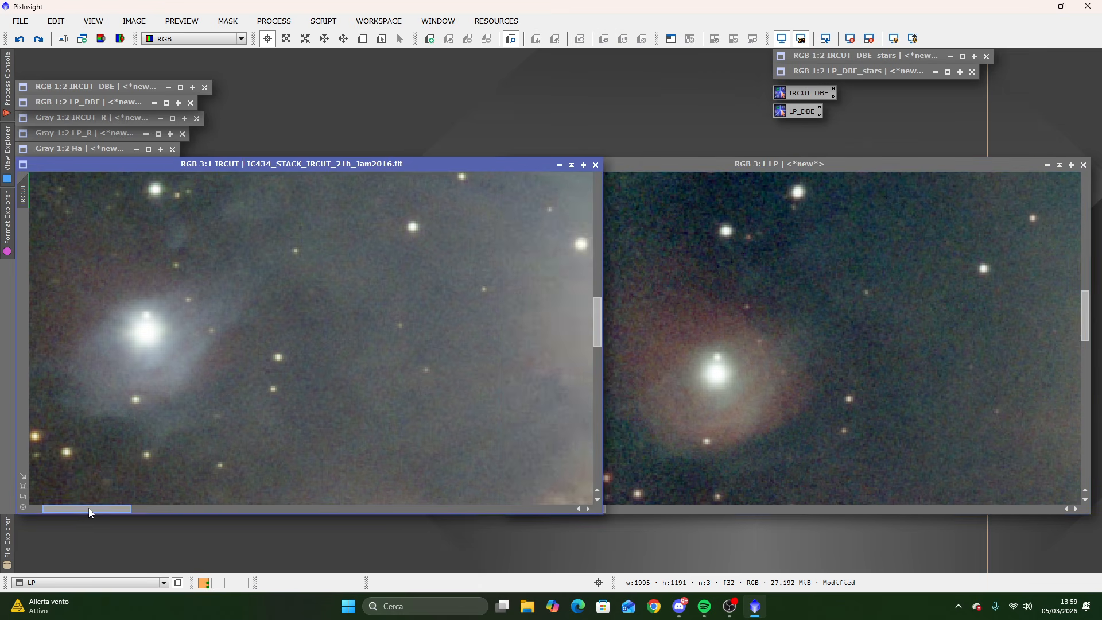
pyautogui.moveTo(88, 508); pyautogui.dragTo(75, 507)
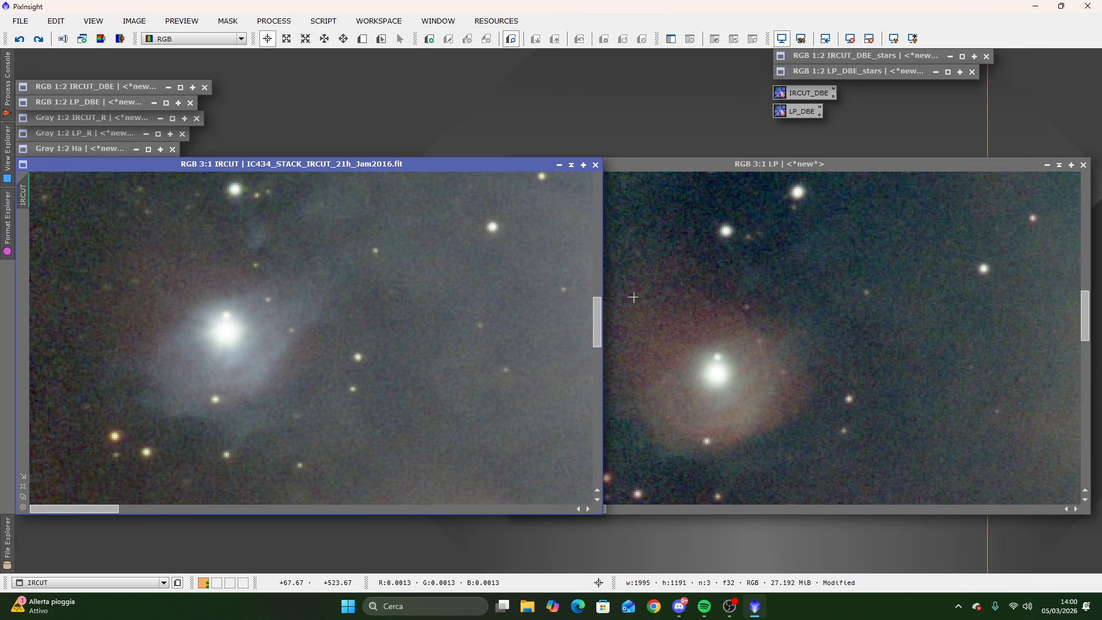
pyautogui.click(774, 175)
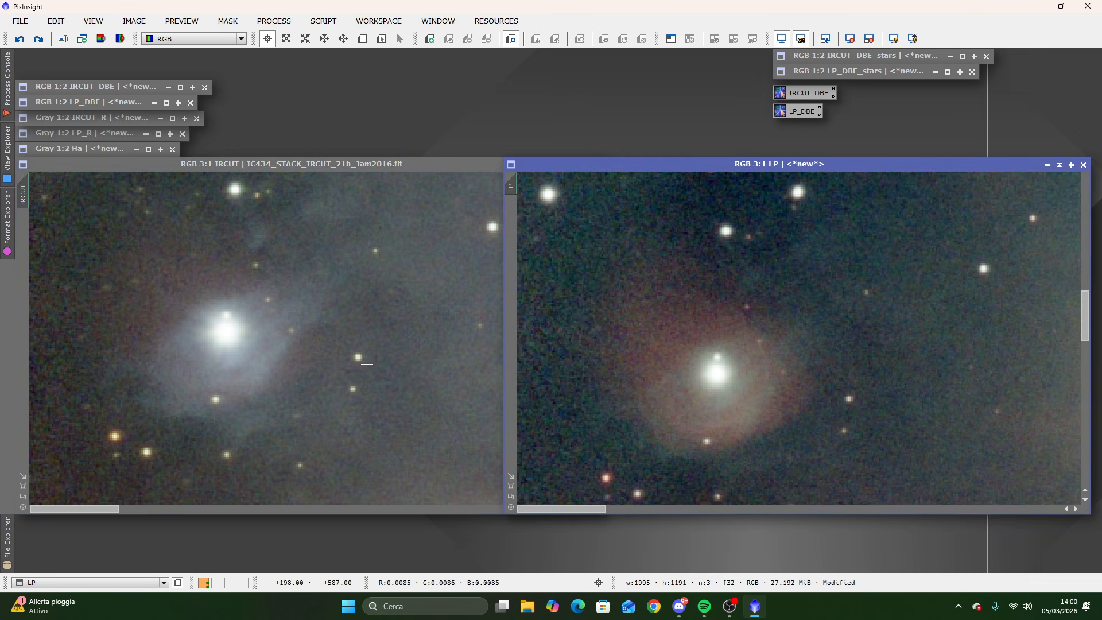
# Compare the nebula and star colours across the full IRCUT and LP frames at 1:2 zoom.
pyautogui.click(307, 389)
pyautogui.scroll(-4, 310, 391)
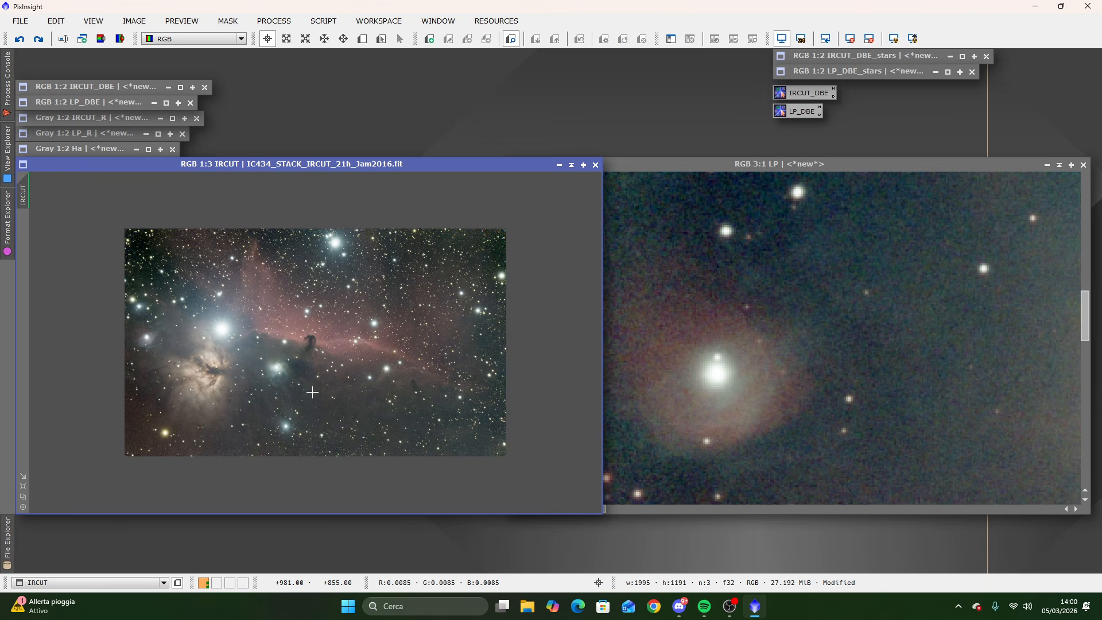
pyautogui.scroll(1, 312, 392)
pyautogui.click(807, 165)
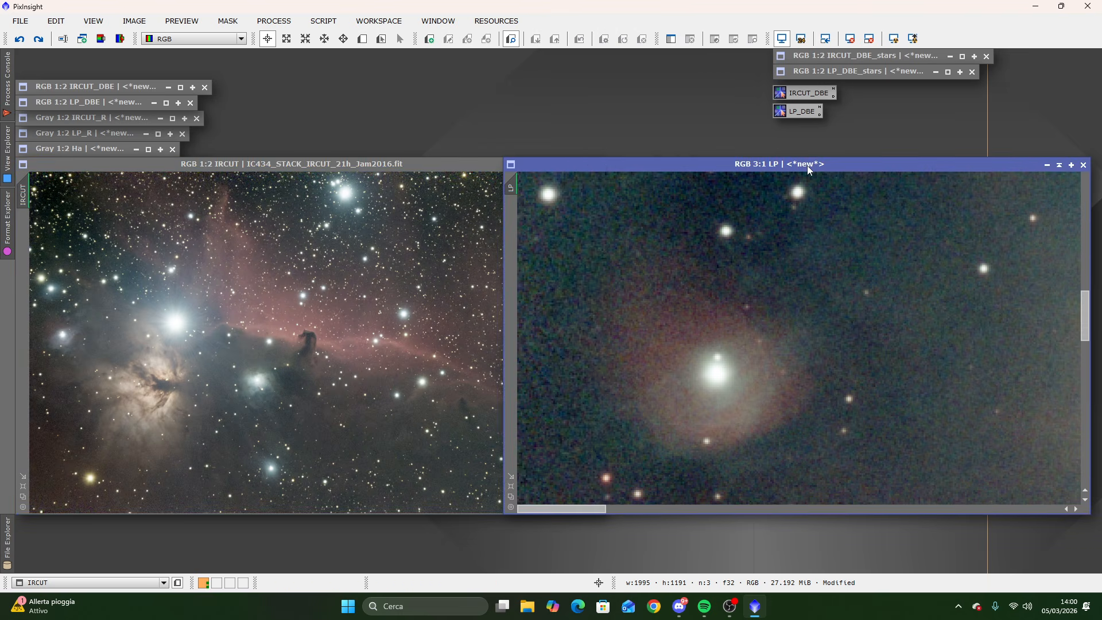
pyautogui.scroll(-3, 755, 295)
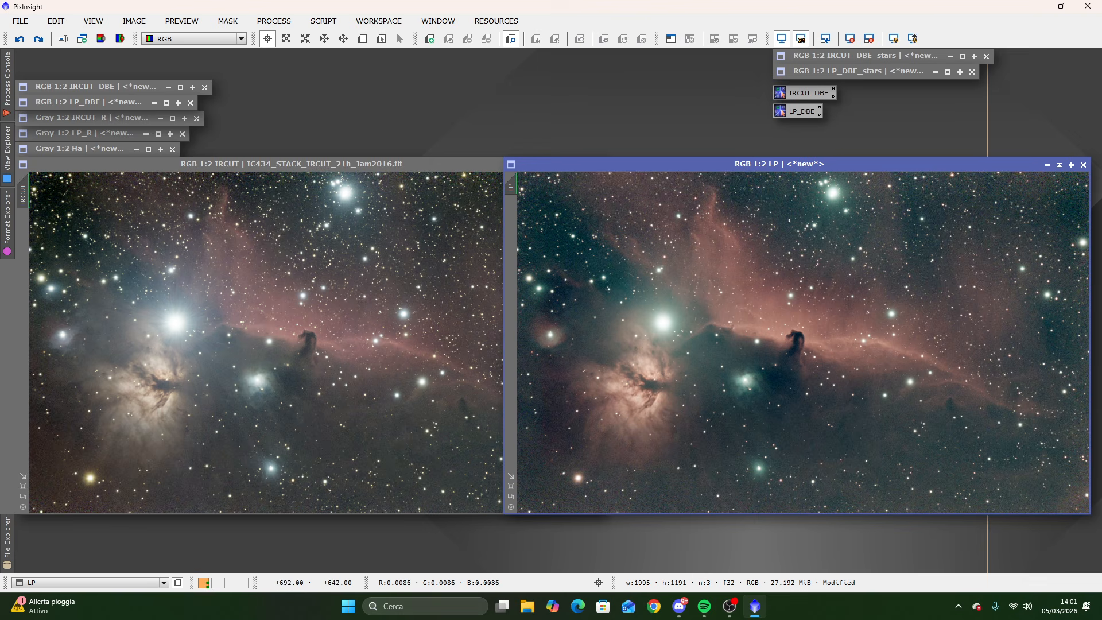
pyautogui.click(253, 167)
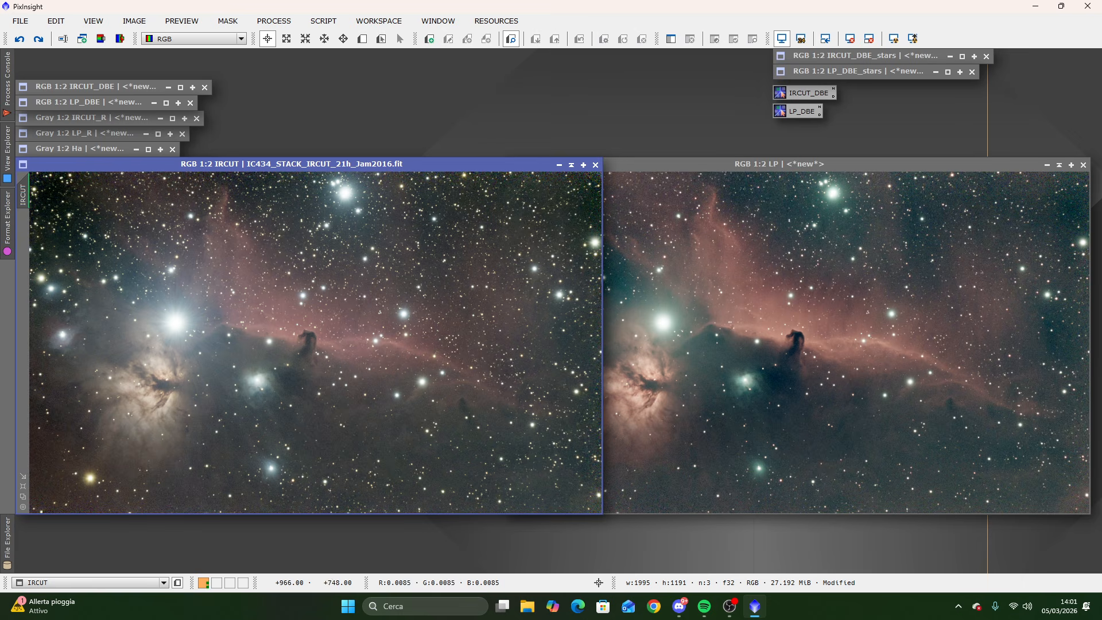
pyautogui.click(788, 170)
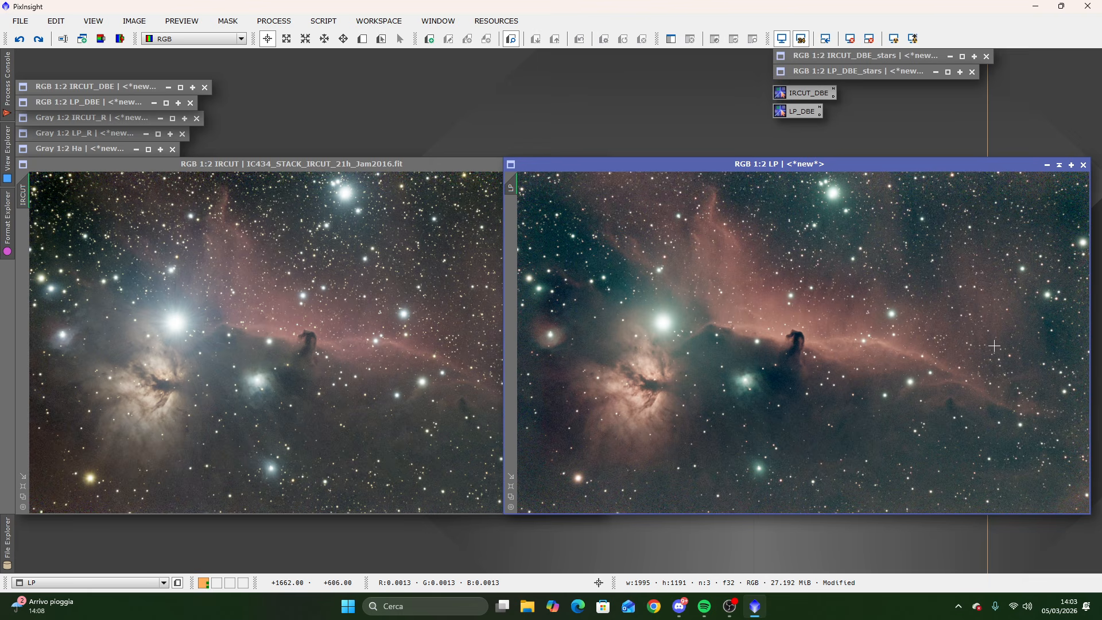
pyautogui.click(306, 163)
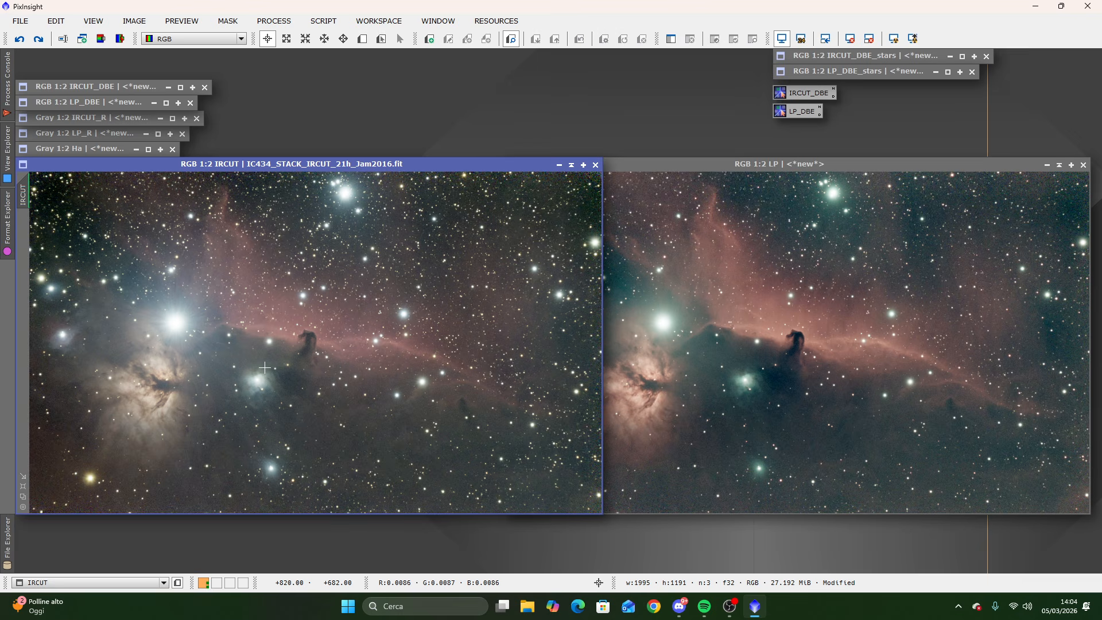
pyautogui.click(691, 164)
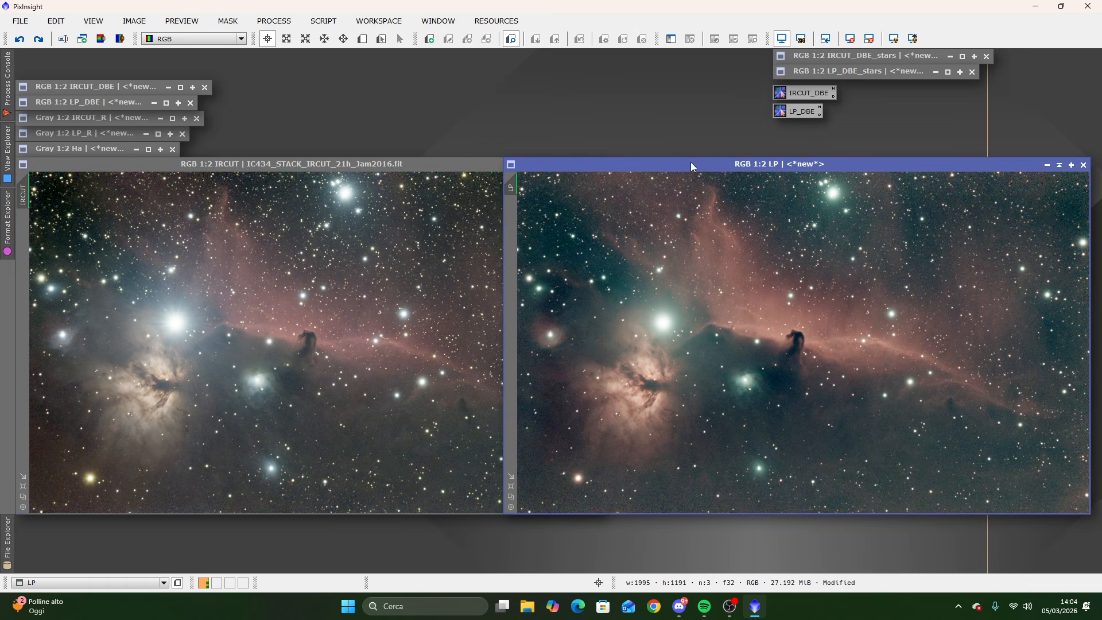
pyautogui.click(410, 168)
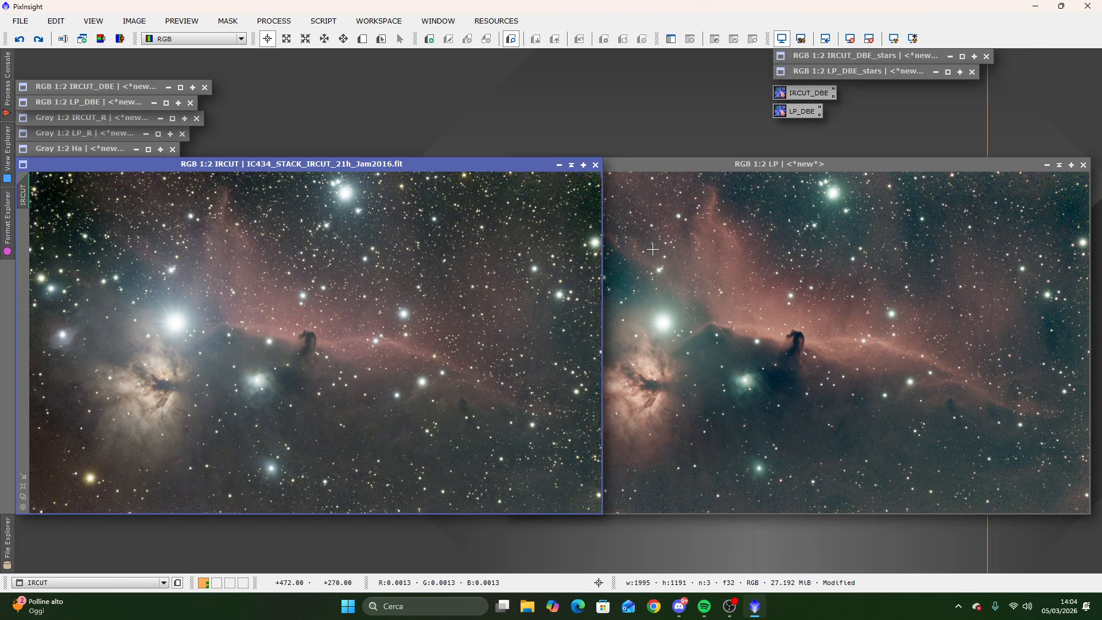
# Open StarAlignment, reset its settings and set the IRCUT view as the reference image.
pyautogui.click(284, 21)
pyautogui.moveTo(367, 12)
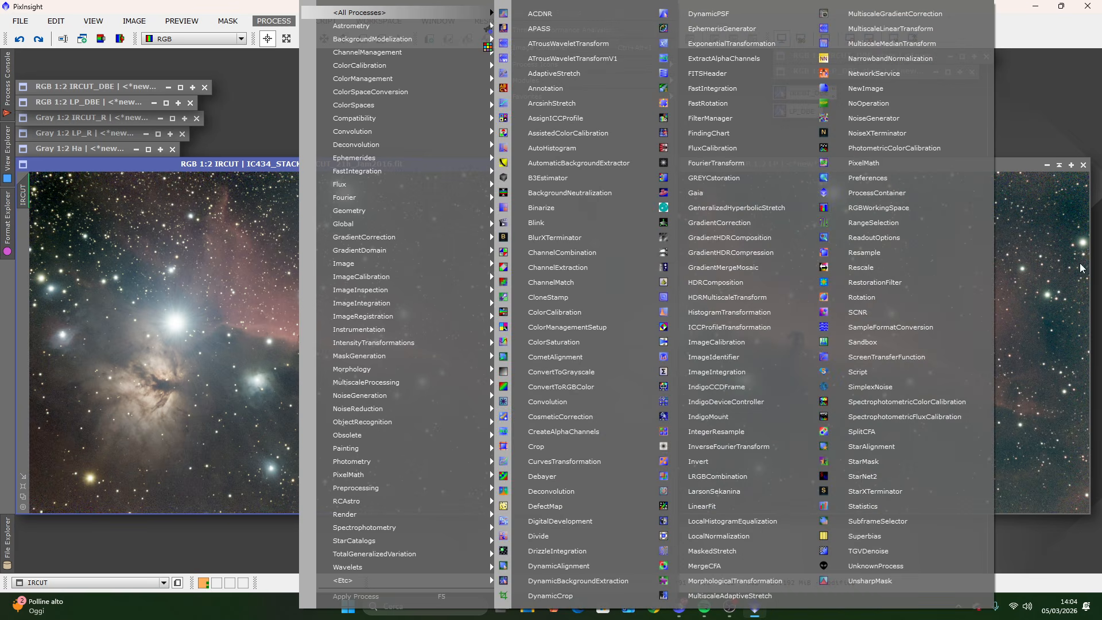
pyautogui.click(893, 452)
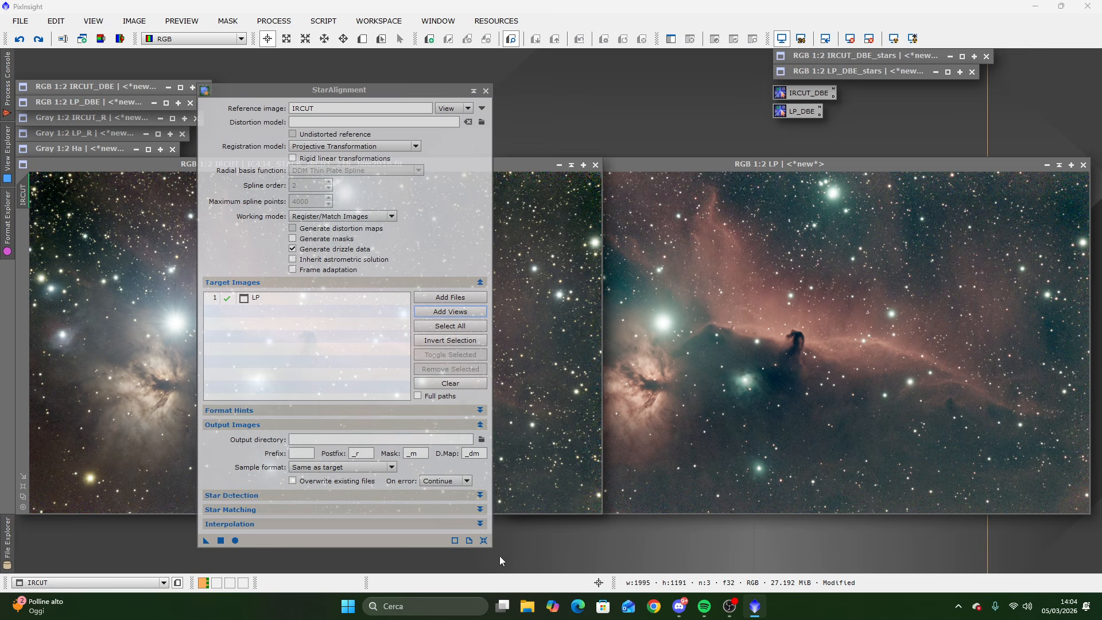
pyautogui.click(483, 540)
pyautogui.moveTo(359, 93); pyautogui.dragTo(742, 94)
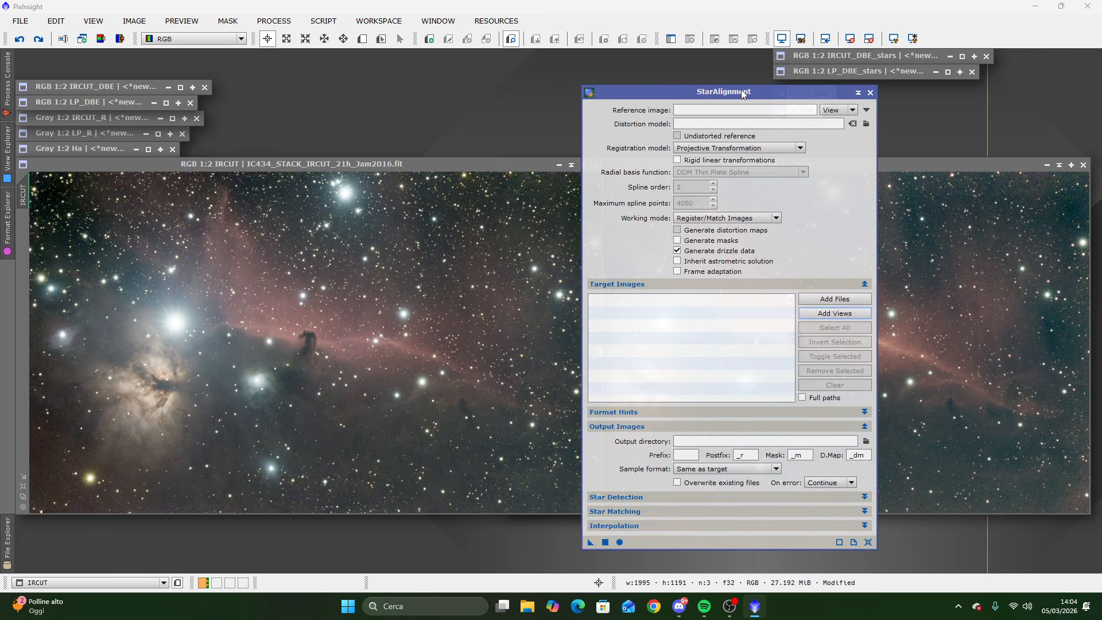
pyautogui.click(866, 110)
pyautogui.click(541, 280)
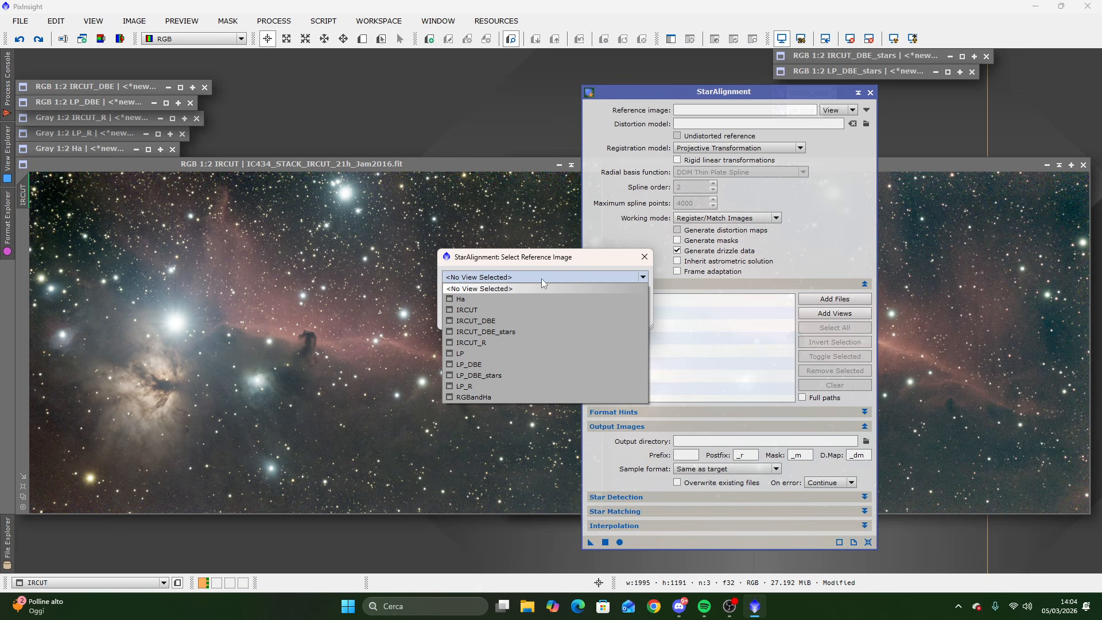
pyautogui.click(474, 308)
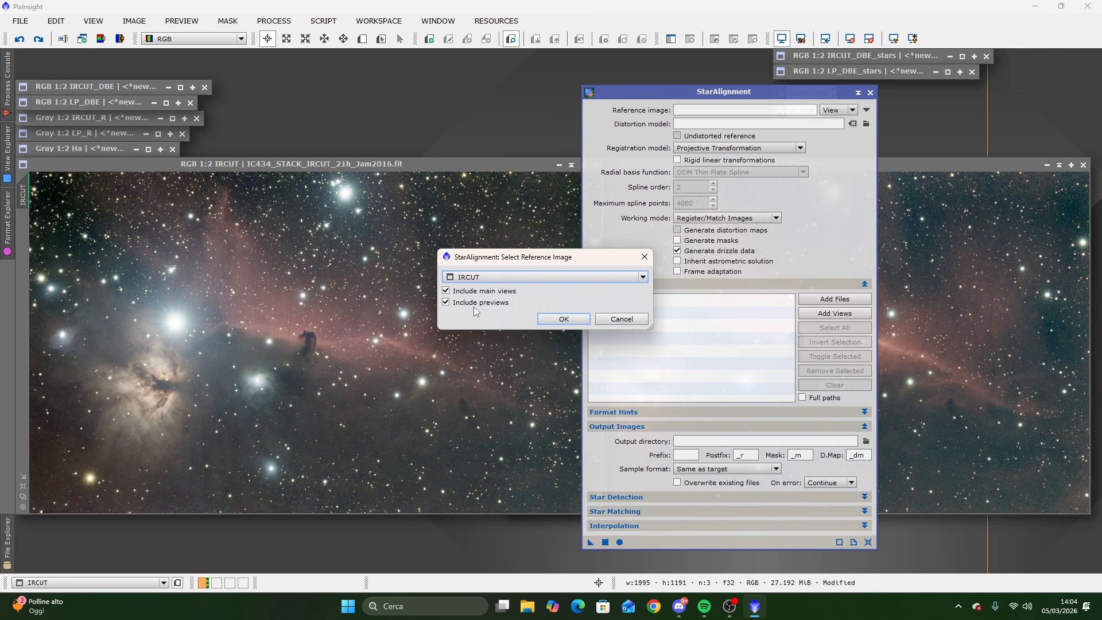
pyautogui.click(565, 318)
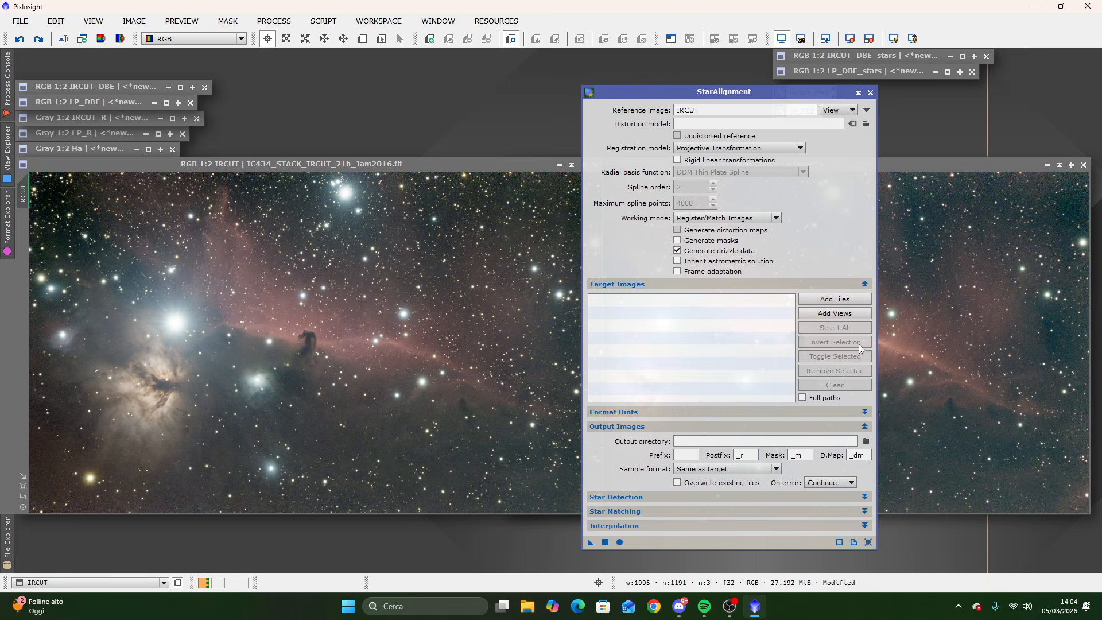
# Add the LP view as the StarAlignment target and try to apply the process to the LP image.
pyautogui.click(828, 314)
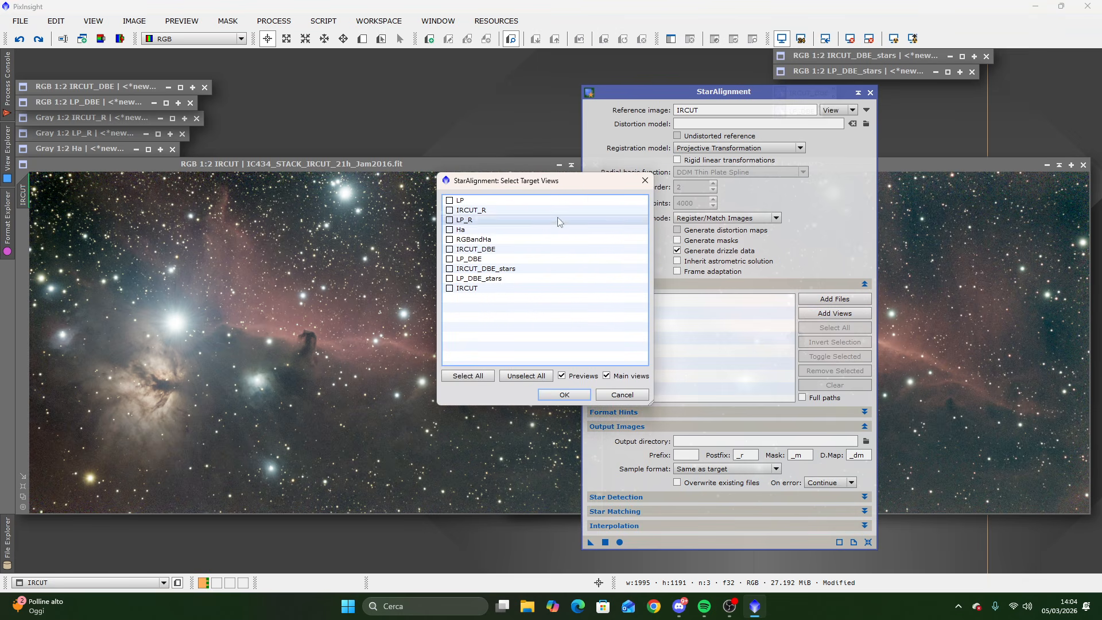
pyautogui.click(450, 200)
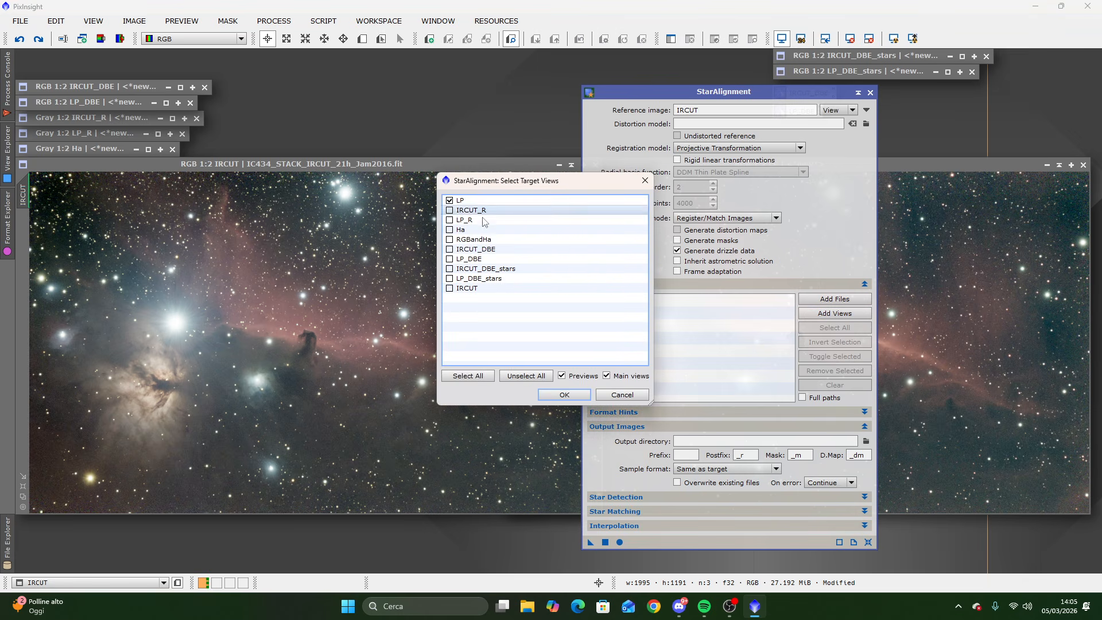
pyautogui.click(562, 394)
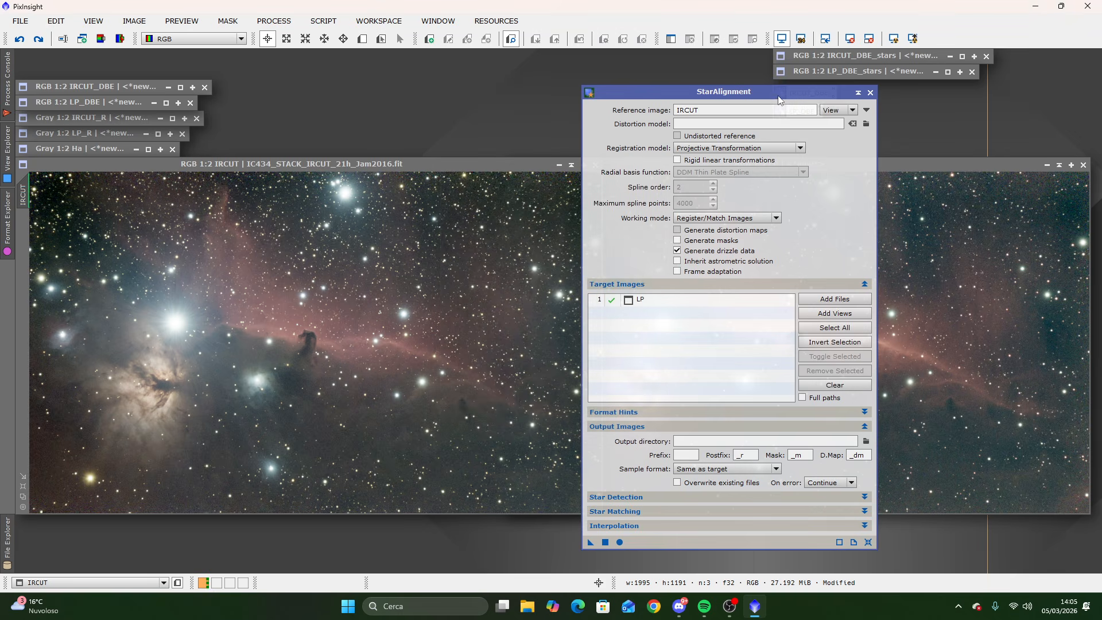
pyautogui.moveTo(762, 93); pyautogui.dragTo(440, 103)
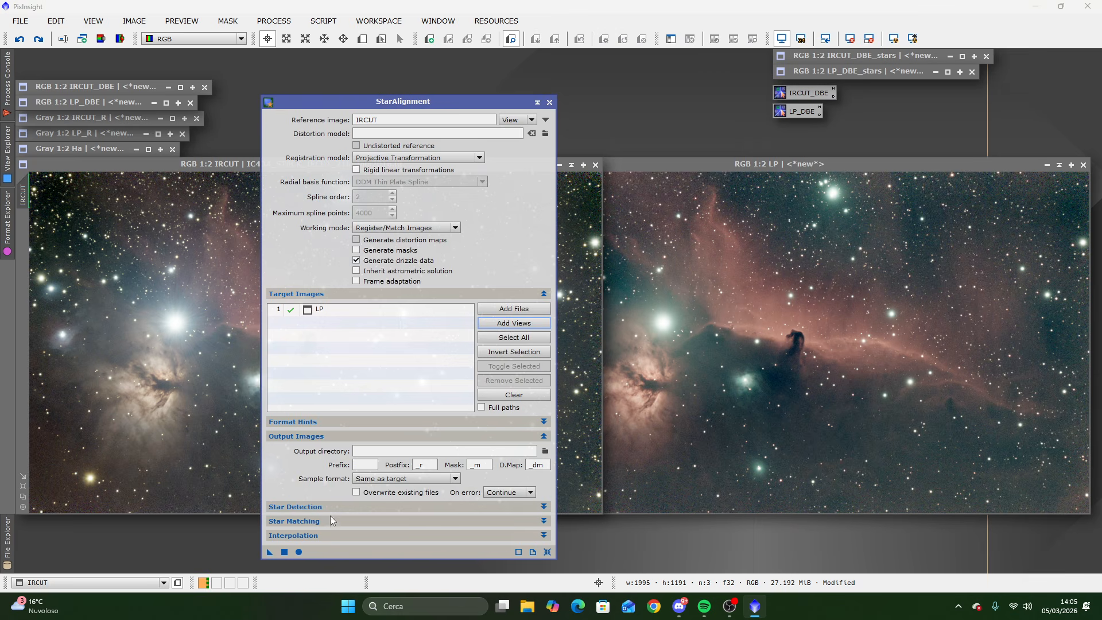
pyautogui.moveTo(270, 555); pyautogui.dragTo(869, 358)
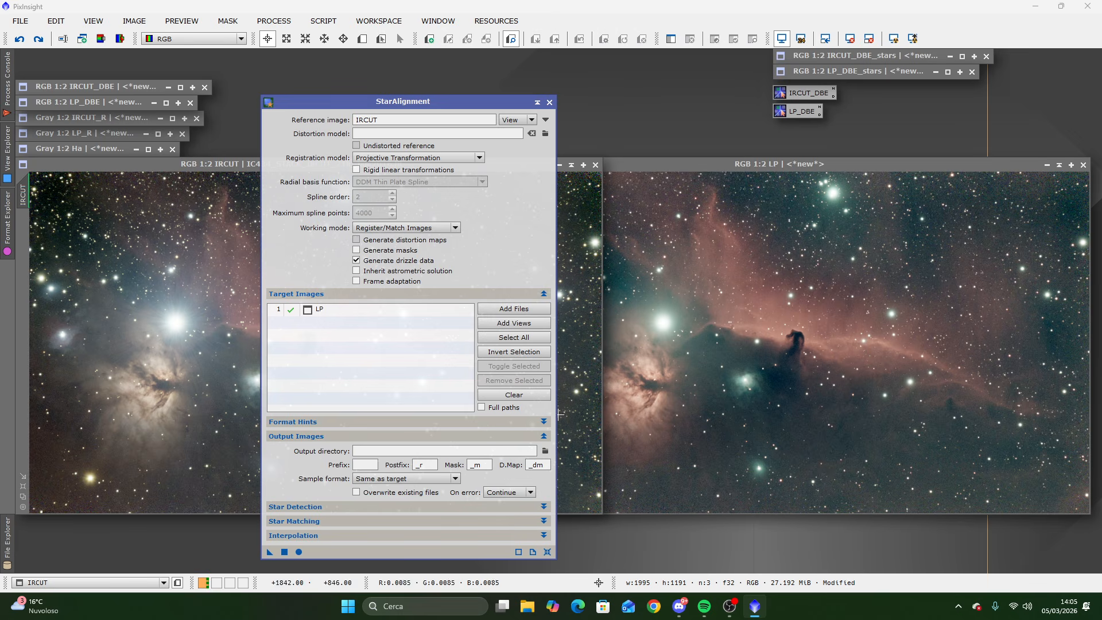
pyautogui.click(549, 103)
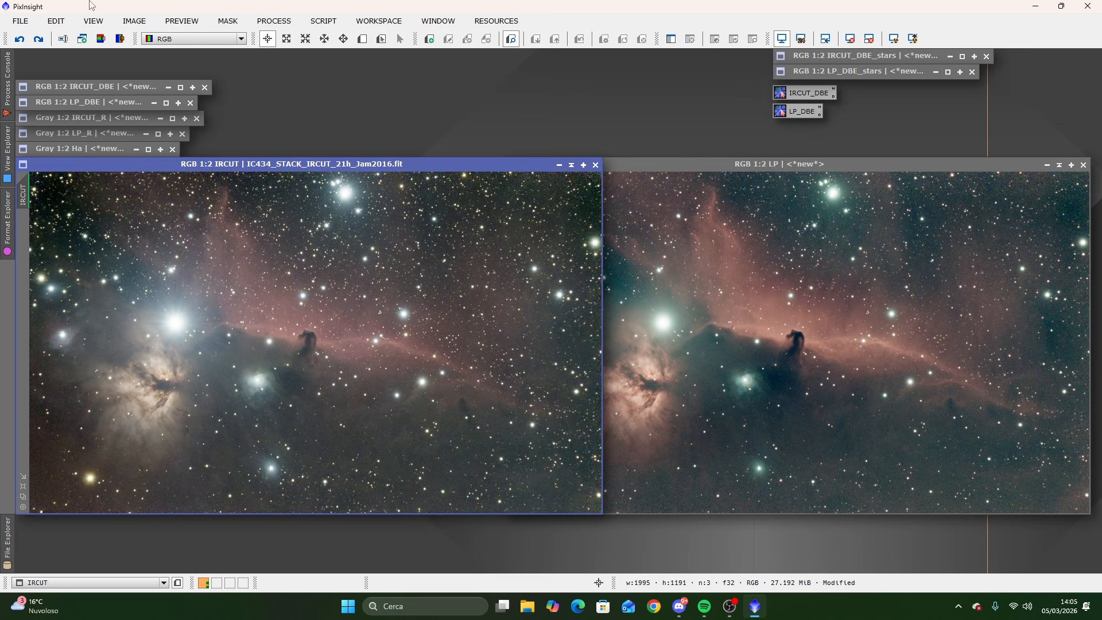
# Start DynamicCrop and draw a crop frame of about 1878 × 1088 pixels on the IRCUT image, excluding its edges.
pyautogui.click(274, 20)
pyautogui.moveTo(378, 19)
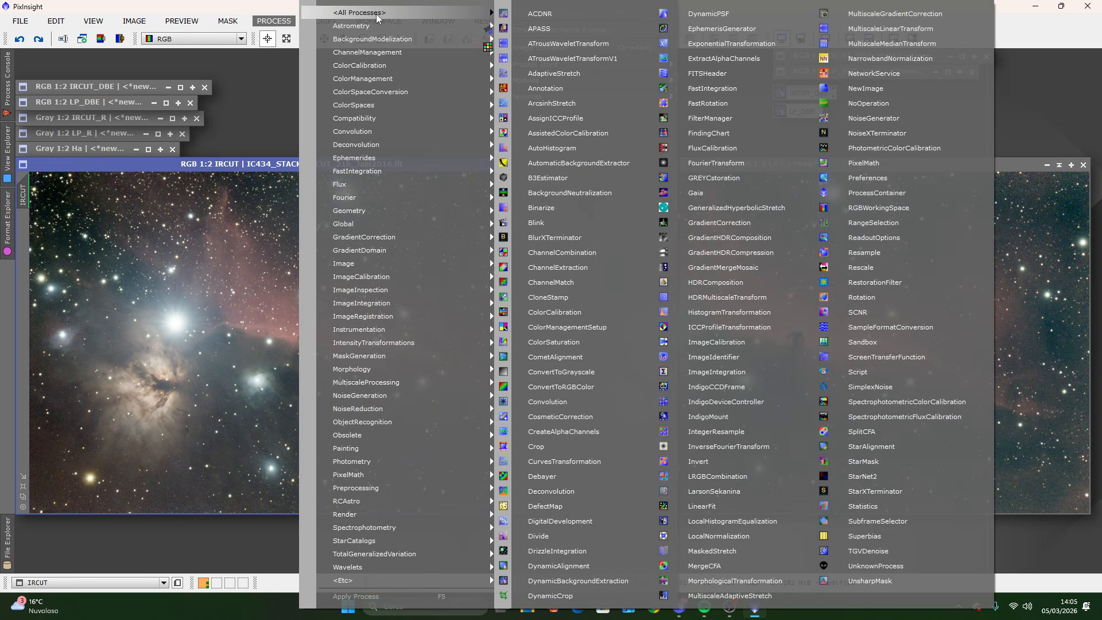
pyautogui.click(550, 596)
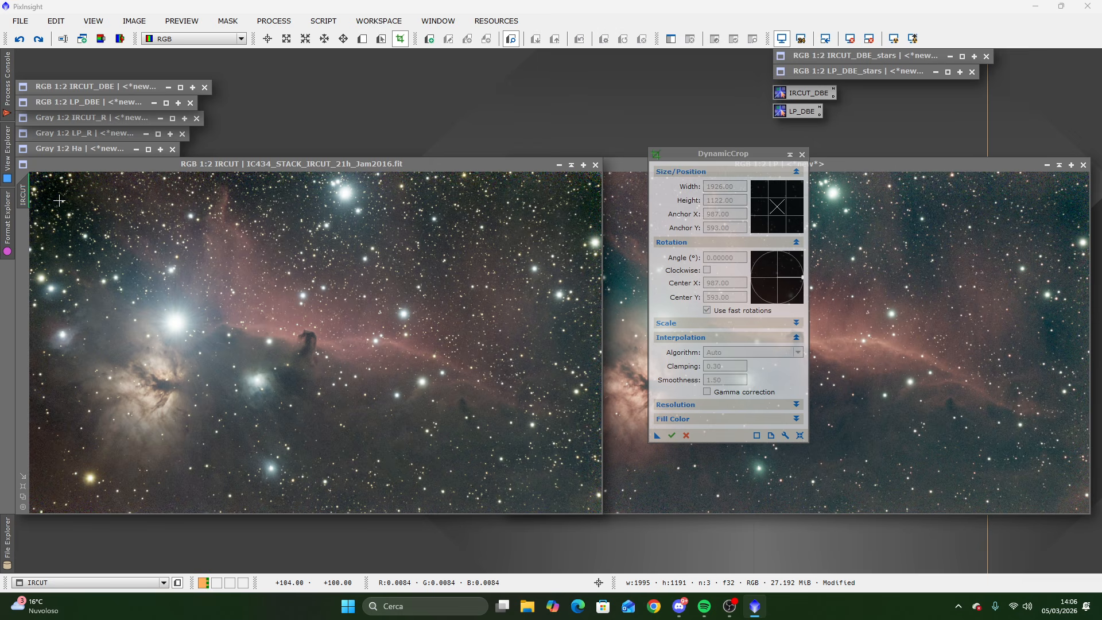
pyautogui.moveTo(45, 187)
pyautogui.mouseDown()
pyautogui.moveTo(422, 355)
pyautogui.moveTo(573, 442)
pyautogui.moveTo(583, 498)
pyautogui.mouseUp()
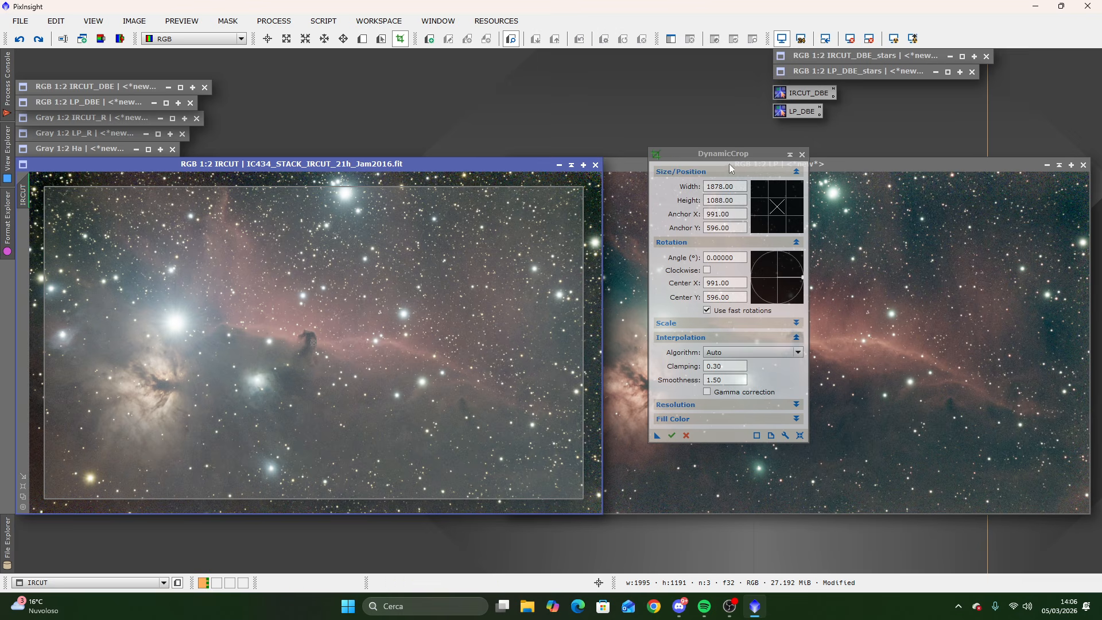
pyautogui.moveTo(735, 154); pyautogui.dragTo(456, 163)
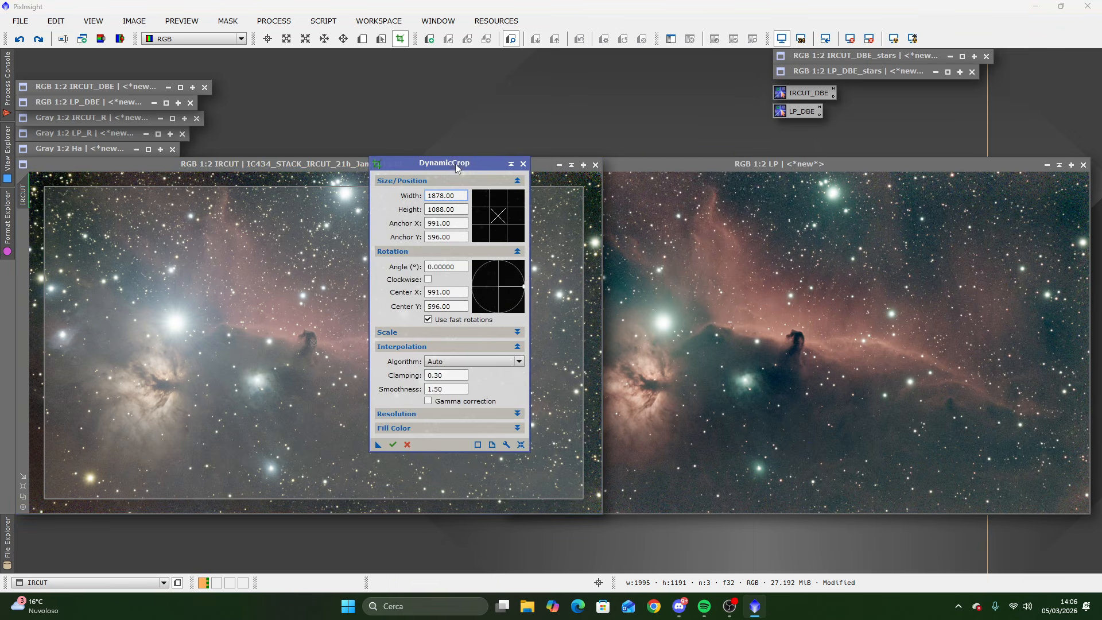
# Set the crop's interpolation to Bicubic B-Spline and apply the same crop to the LP and IRCUT images.
pyautogui.click(480, 363)
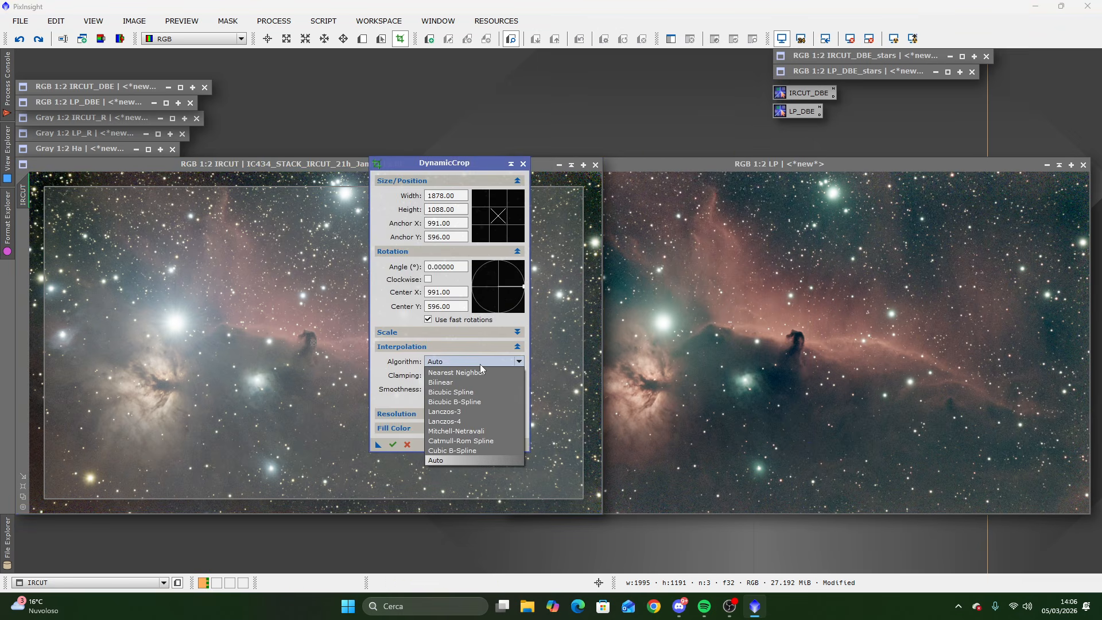
pyautogui.click(467, 403)
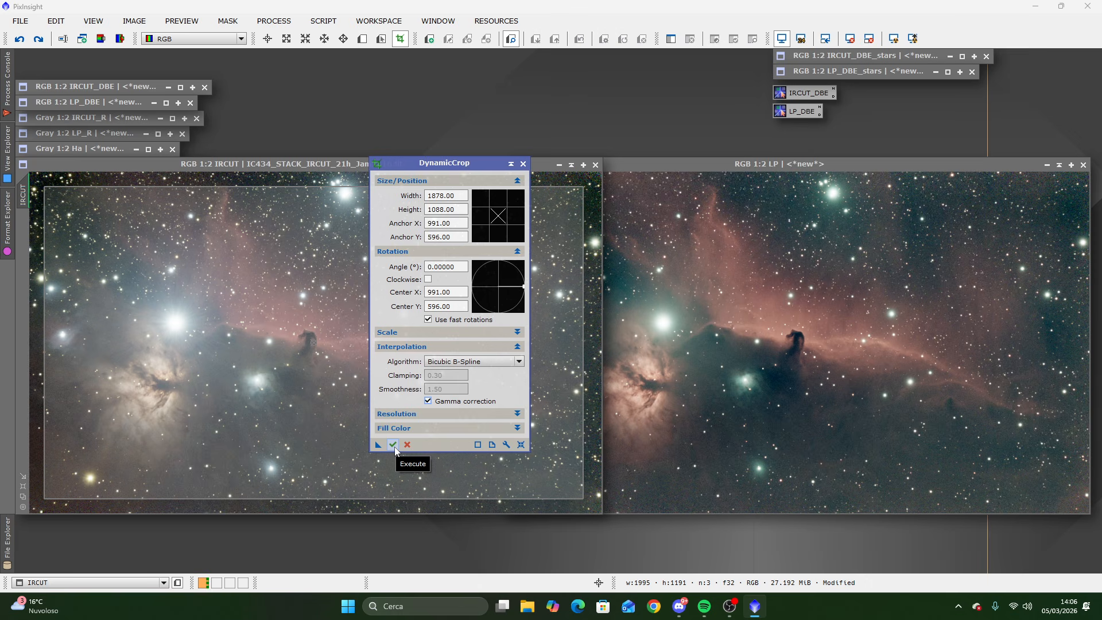
pyautogui.moveTo(378, 445); pyautogui.dragTo(908, 317)
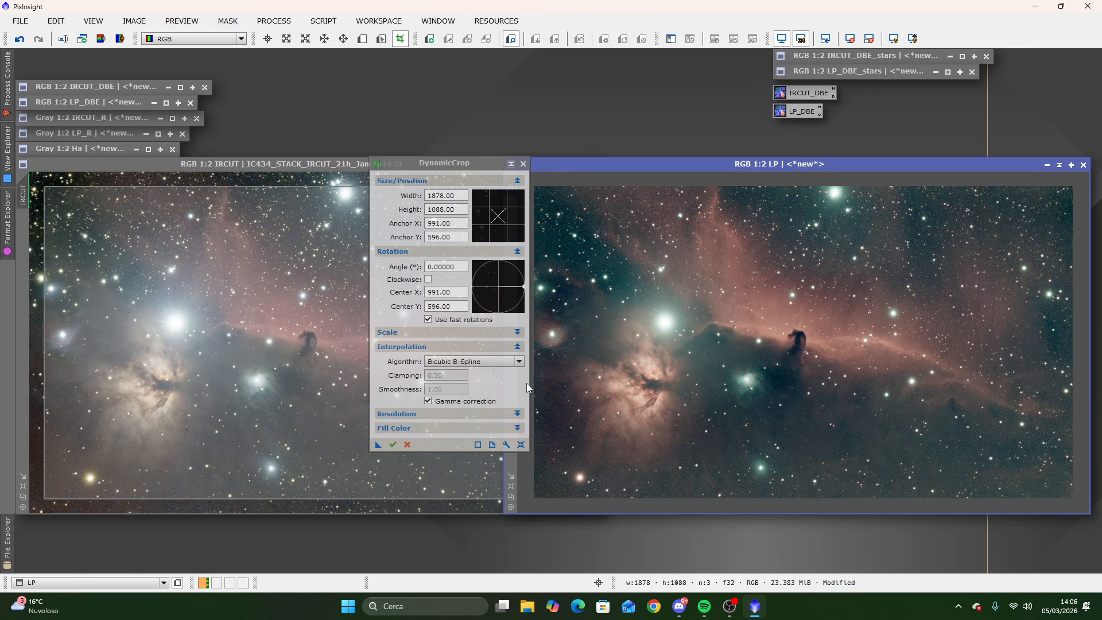
pyautogui.click(394, 445)
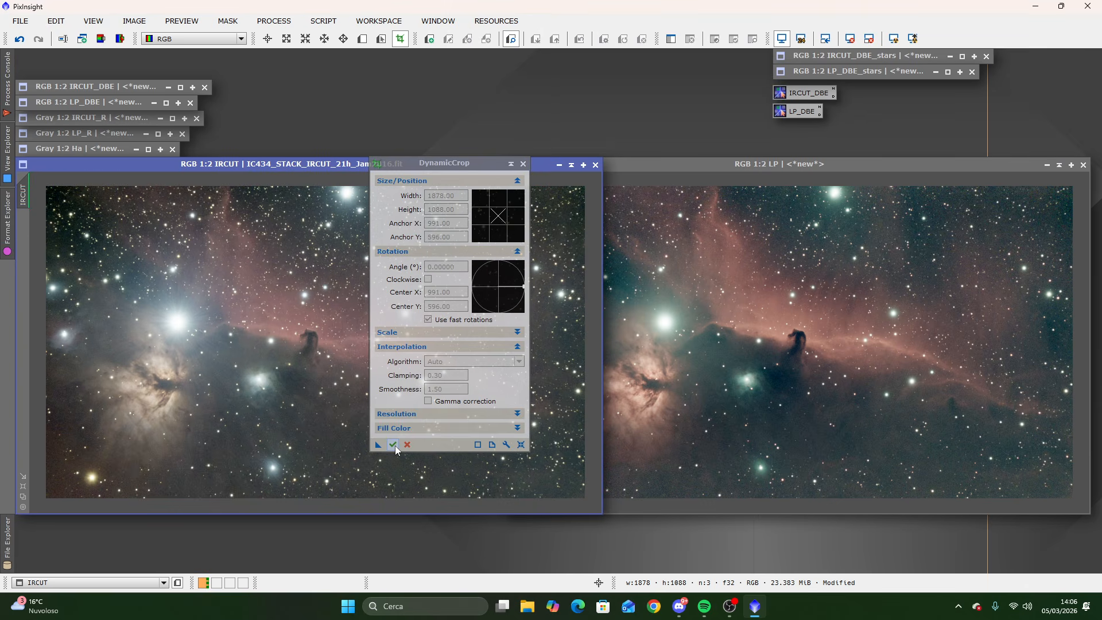
# Close DynamicCrop and undo the crop on both the LP and IRCUT images.
pyautogui.click(523, 164)
pyautogui.moveTo(956, 167)
pyautogui.mouseDown()
pyautogui.moveTo(458, 165)
pyautogui.moveTo(965, 164)
pyautogui.mouseUp()
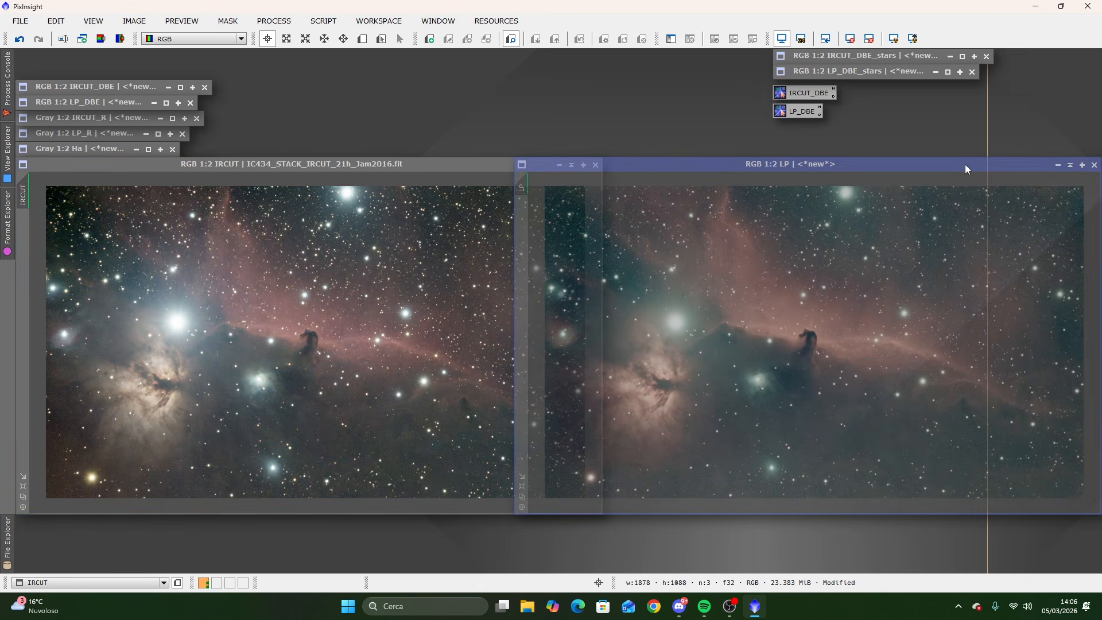
pyautogui.click(19, 38)
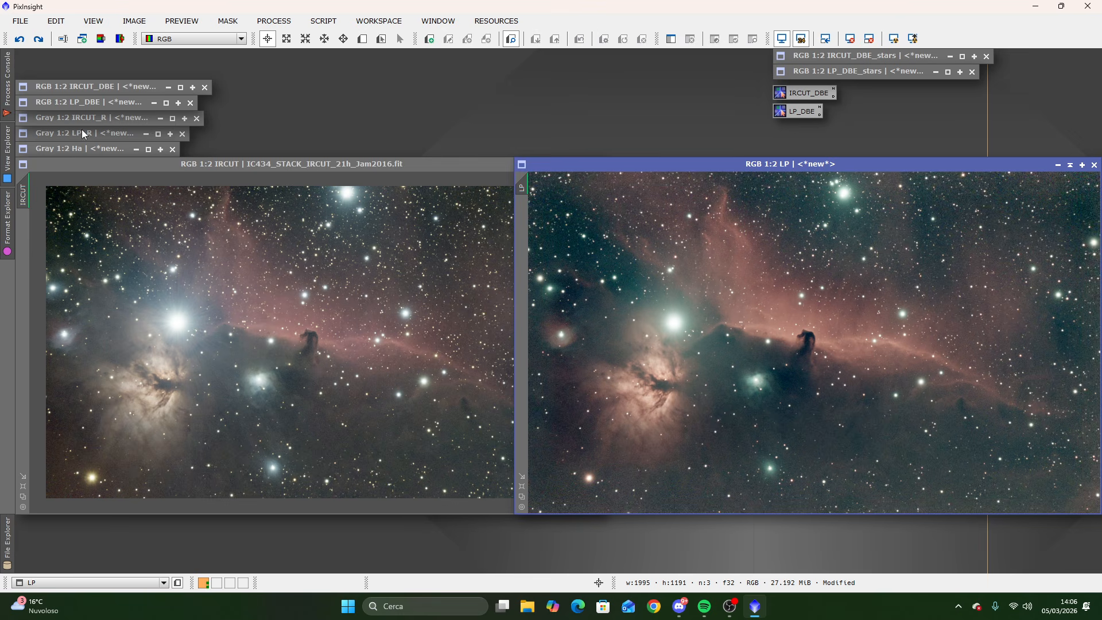
pyautogui.click(189, 156)
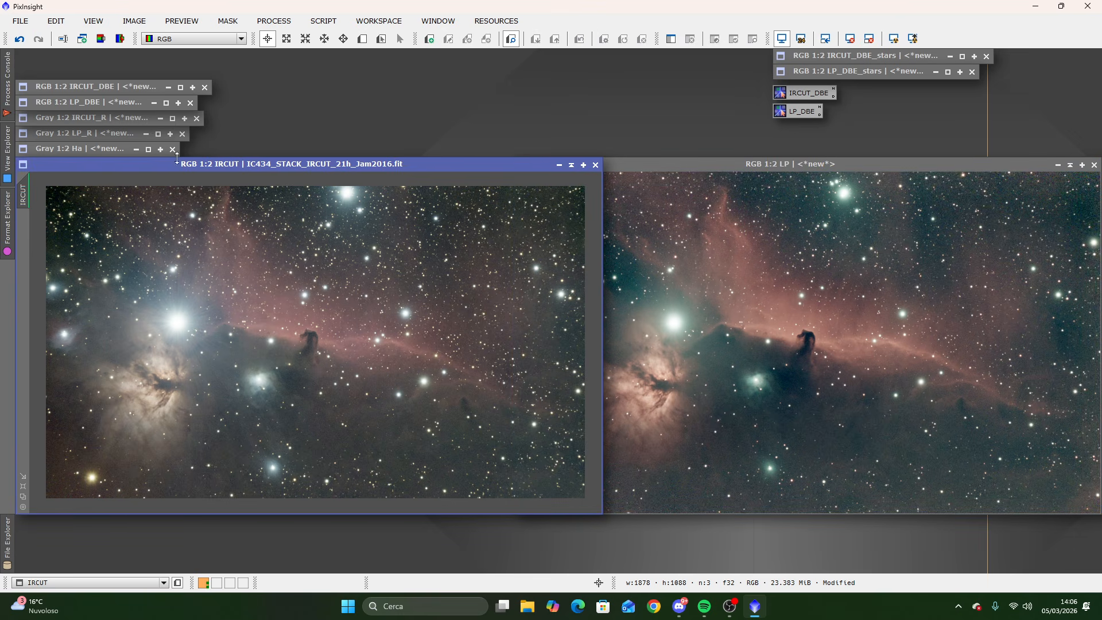
pyautogui.click(19, 38)
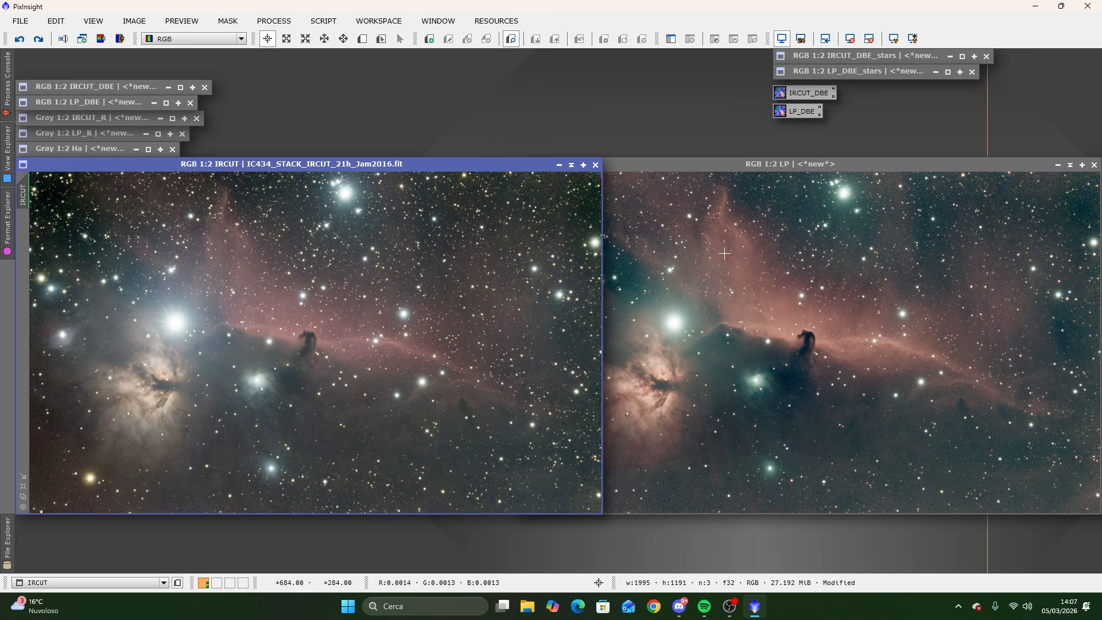
pyautogui.click(274, 21)
pyautogui.moveTo(367, 13)
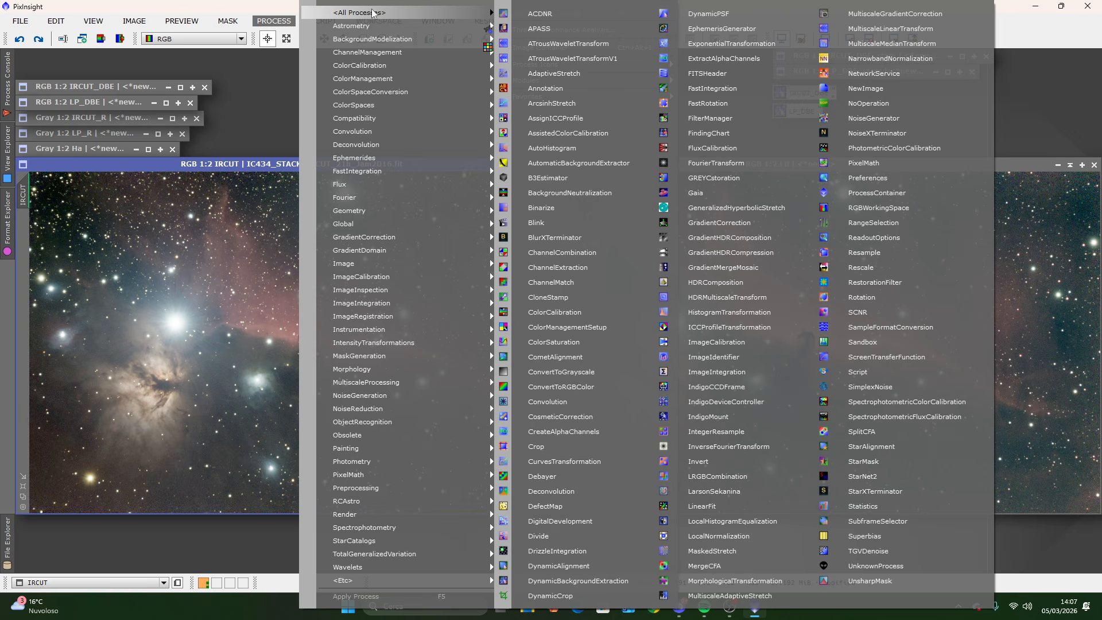
pyautogui.click(614, 584)
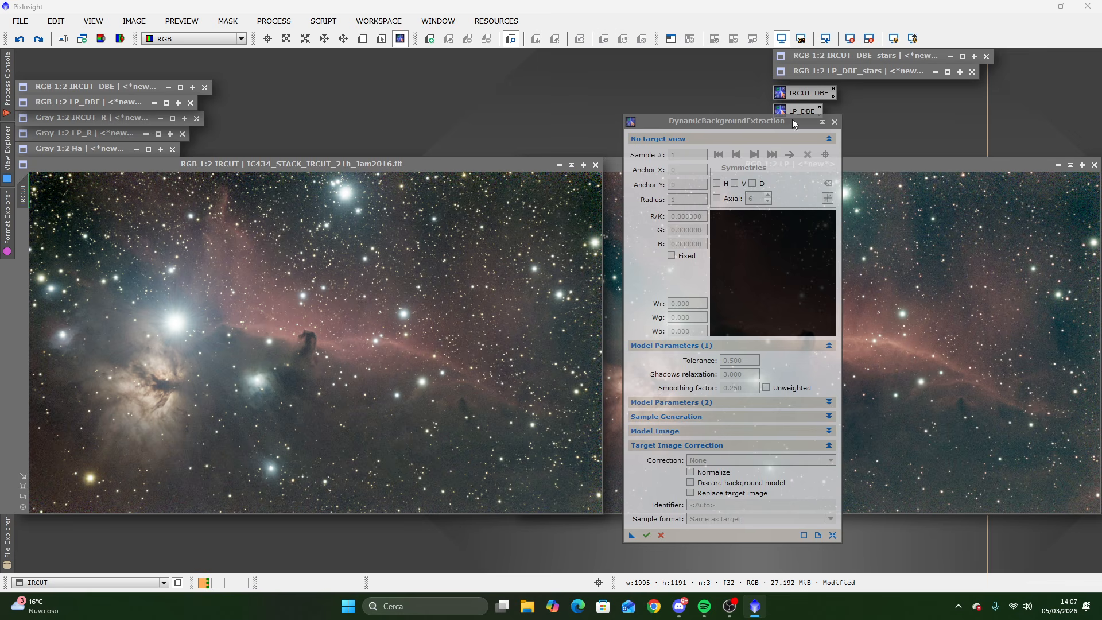
pyautogui.click(310, 346)
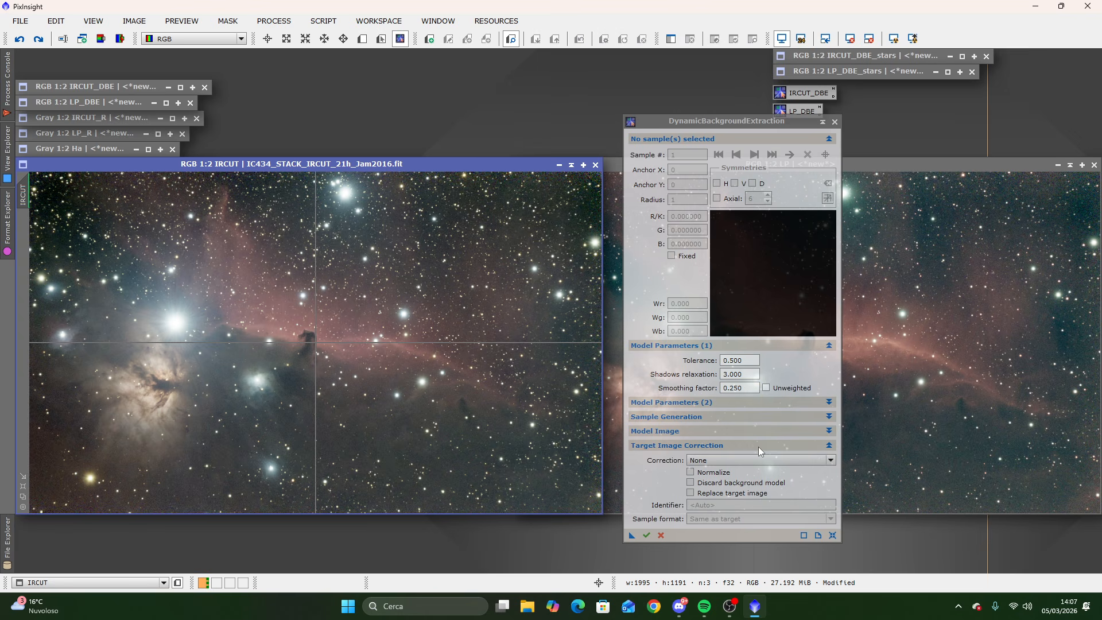
pyautogui.click(834, 122)
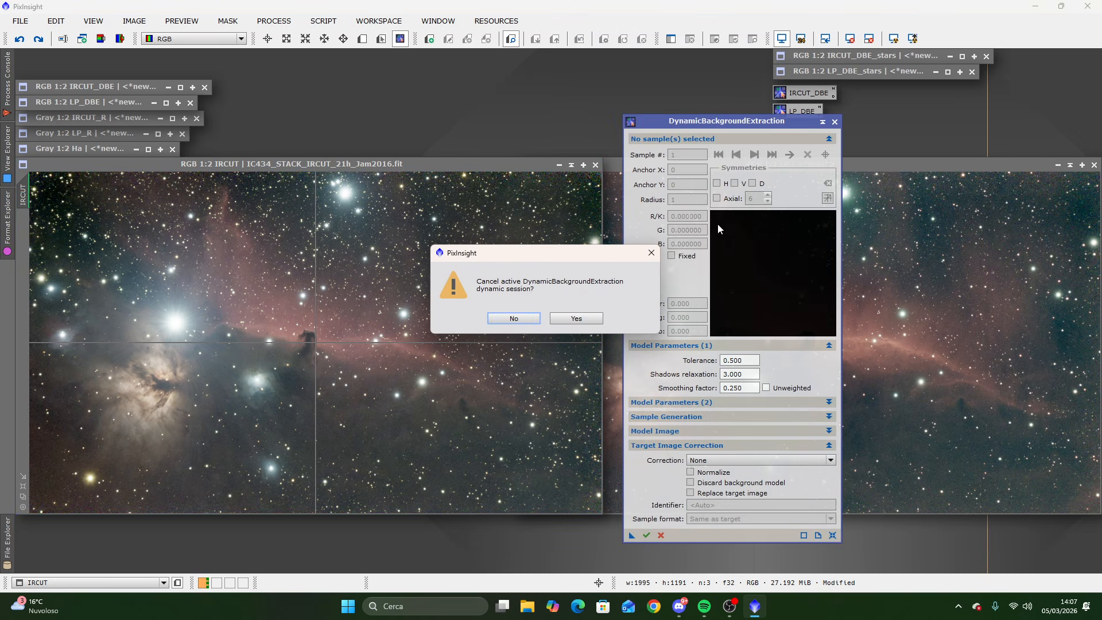
pyautogui.click(576, 318)
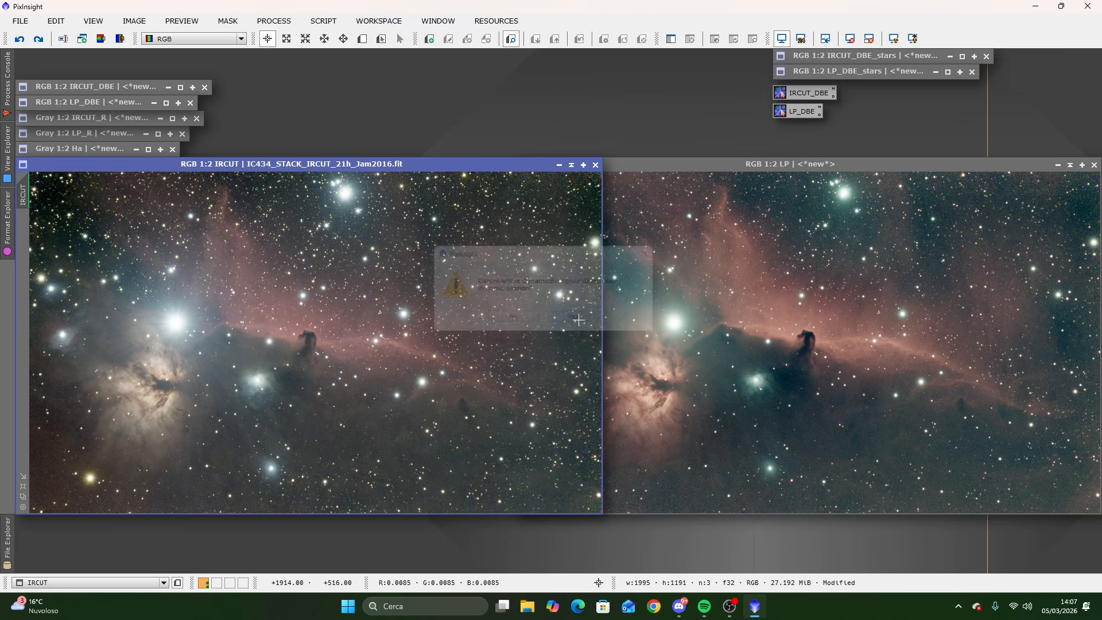
# Load the saved IRCUT_DBE background extraction settings and samples onto the IRCUT image.
pyautogui.doubleClick(795, 91)
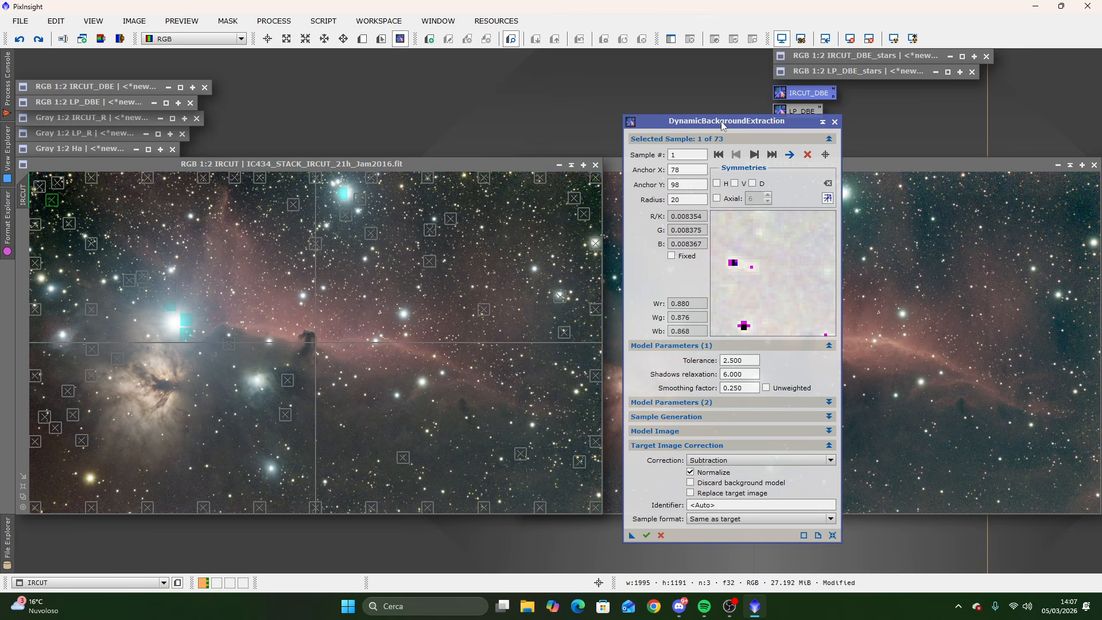
pyautogui.moveTo(721, 121); pyautogui.dragTo(700, 109)
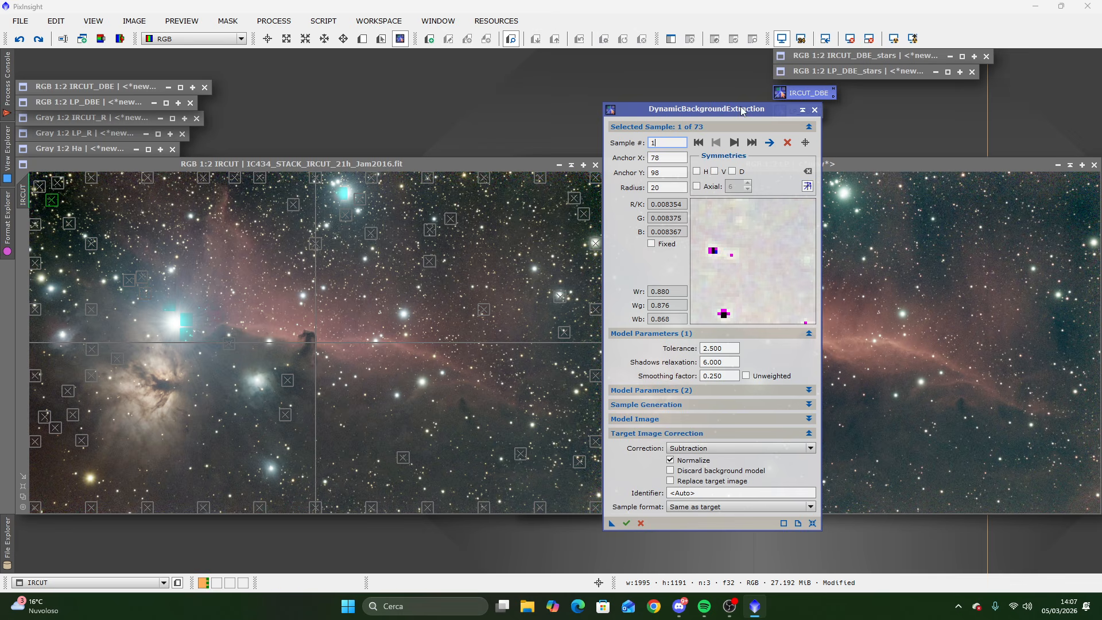
pyautogui.moveTo(741, 111); pyautogui.dragTo(752, 110)
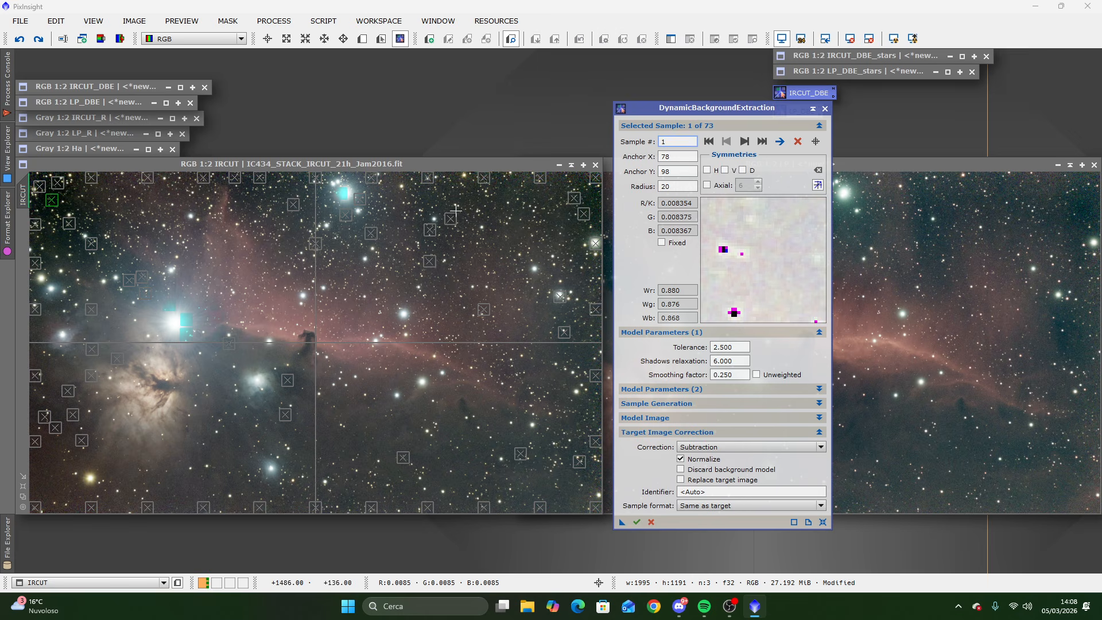
# Review the DynamicBackgroundExtraction tolerance, shadows relaxation and sample generation settings, keeping Subtraction as the correction.
pyautogui.doubleClick(738, 347)
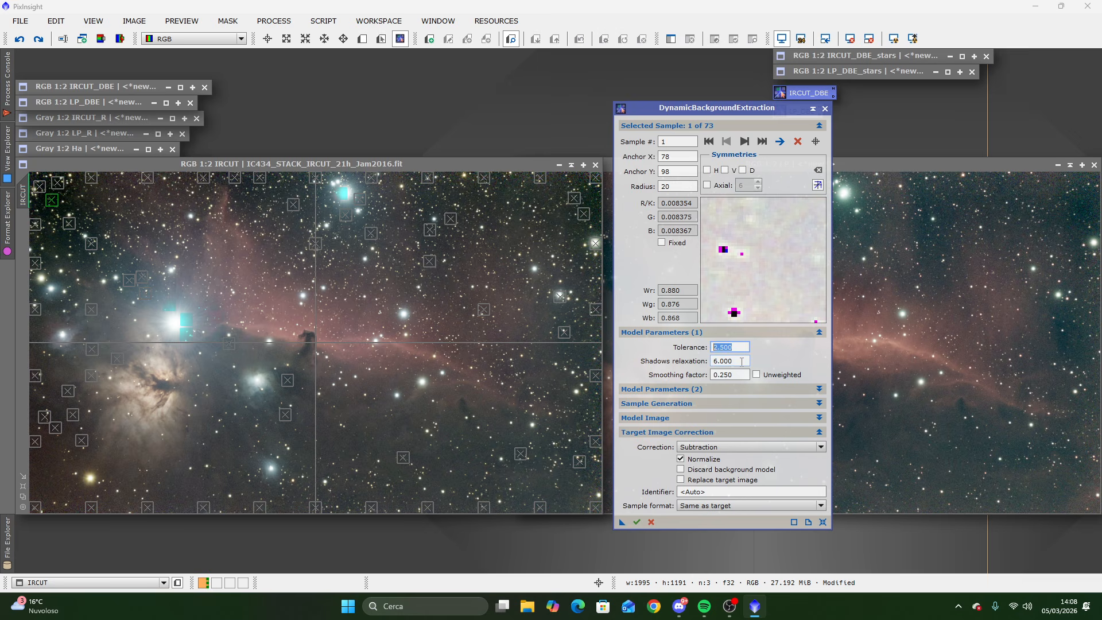
pyautogui.press('Tab')
pyautogui.click(698, 403)
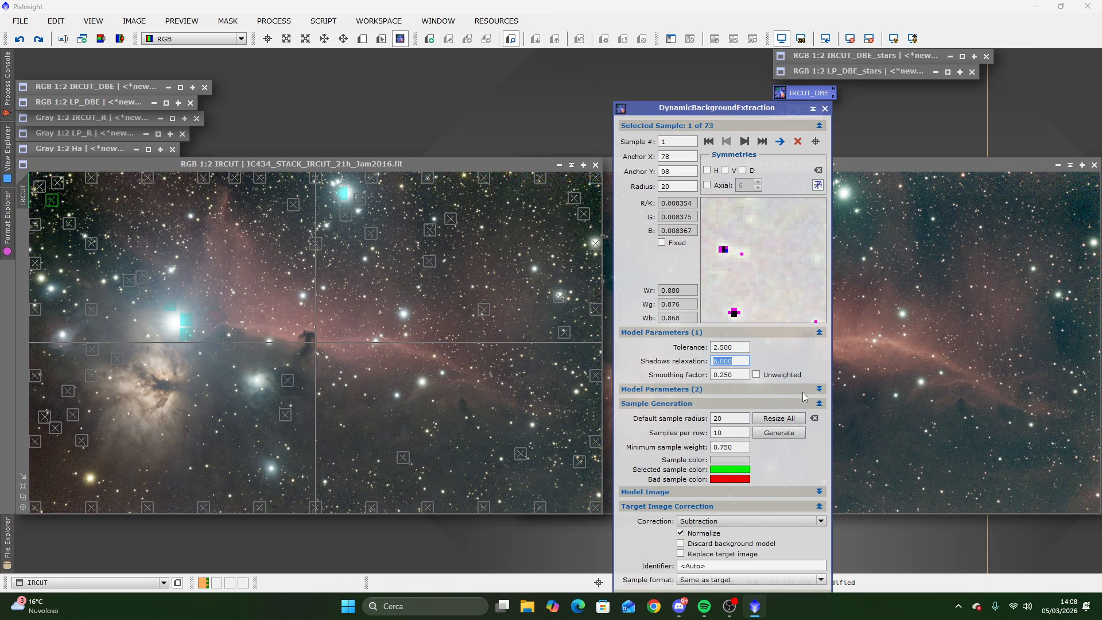
pyautogui.click(819, 404)
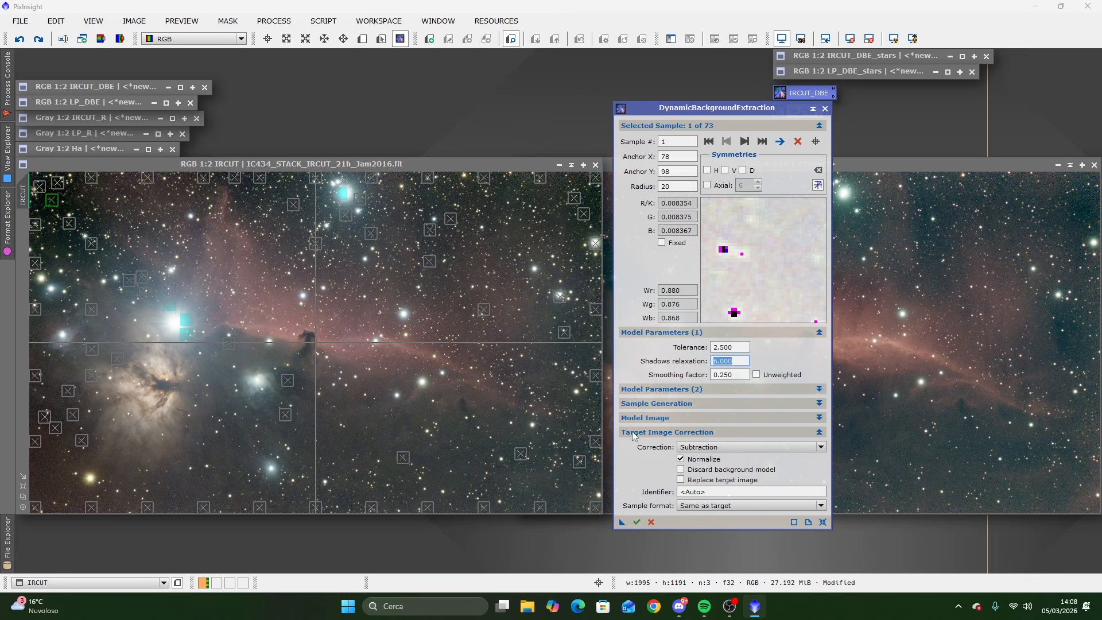
pyautogui.click(720, 449)
pyautogui.click(712, 469)
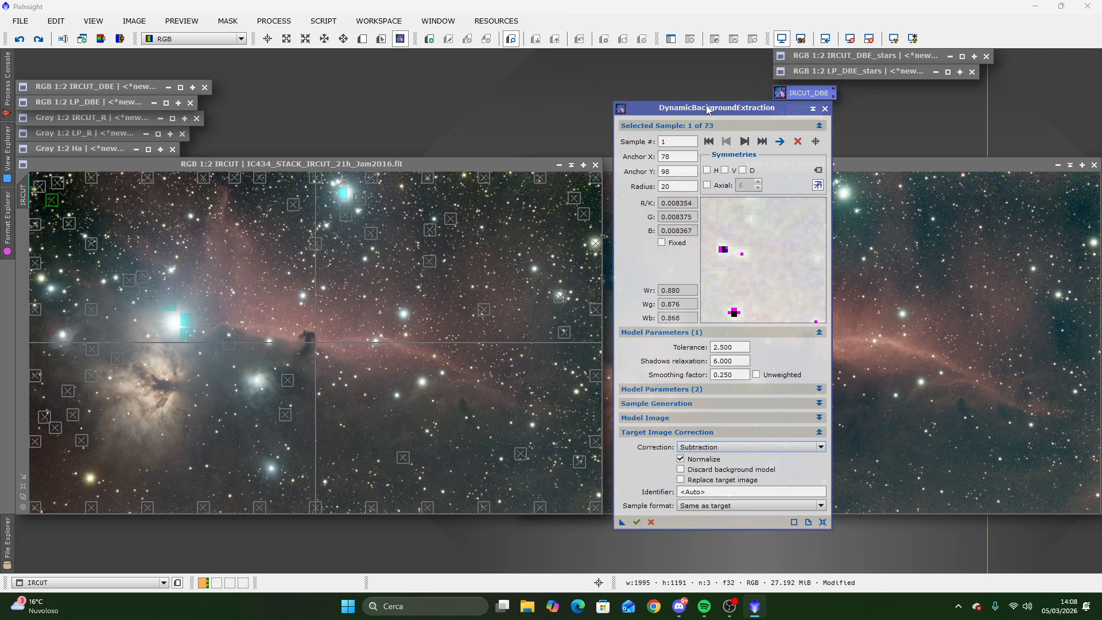
# Move samples 14, 50 and 45 off bright stars to about (1017, 88), (1918, 216) and (1827, 470).
pyautogui.moveTo(707, 107); pyautogui.dragTo(772, 107)
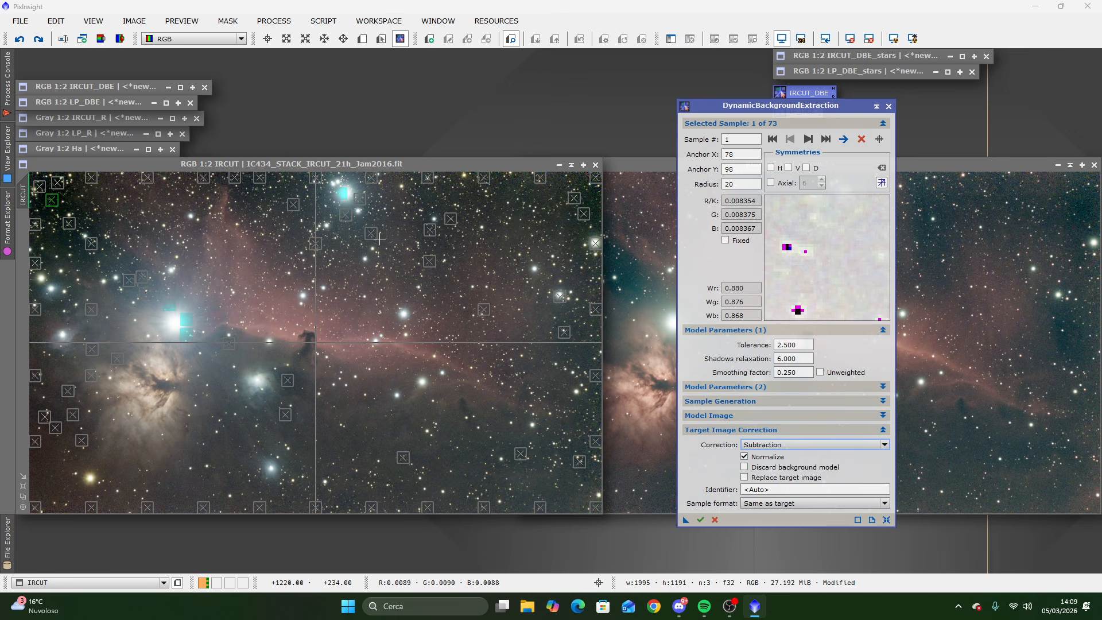
pyautogui.click(342, 195)
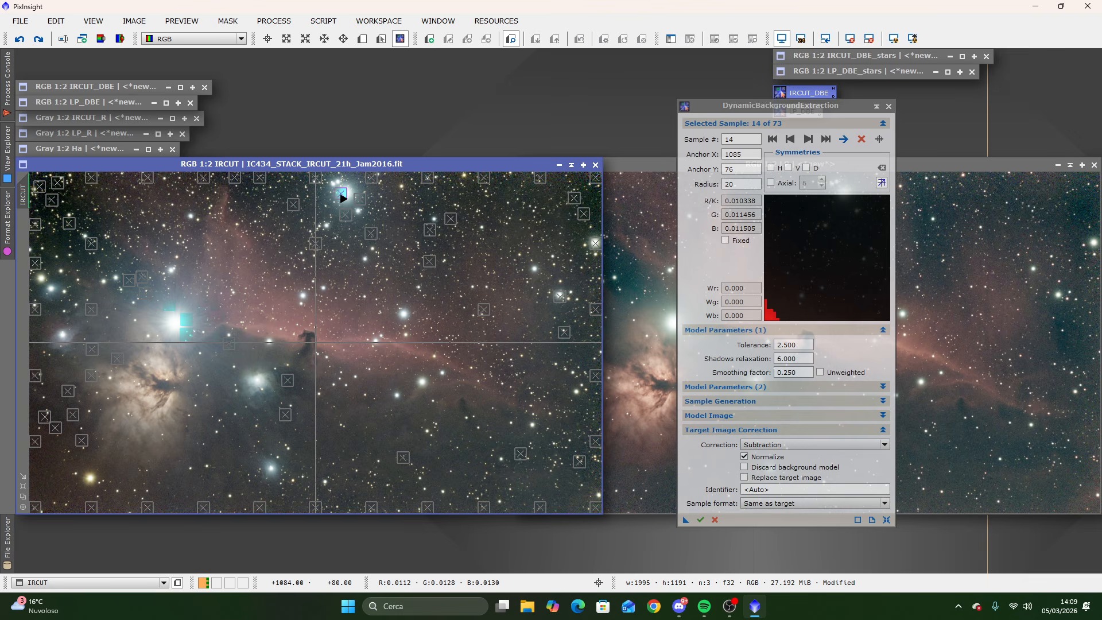
pyautogui.moveTo(342, 198); pyautogui.dragTo(324, 202)
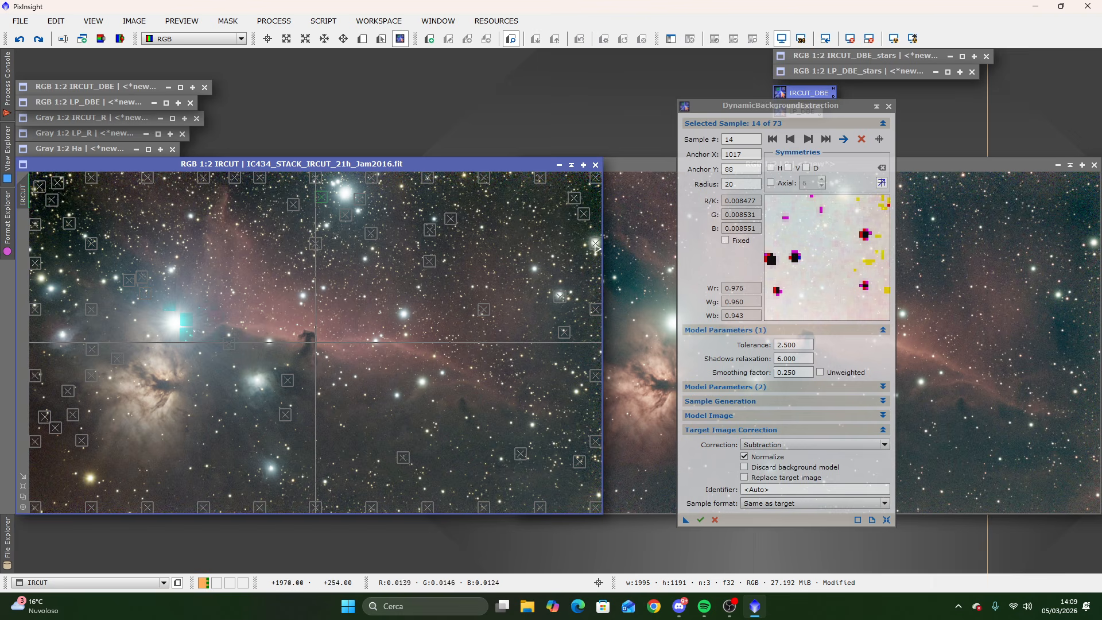
pyautogui.moveTo(595, 243); pyautogui.dragTo(578, 234)
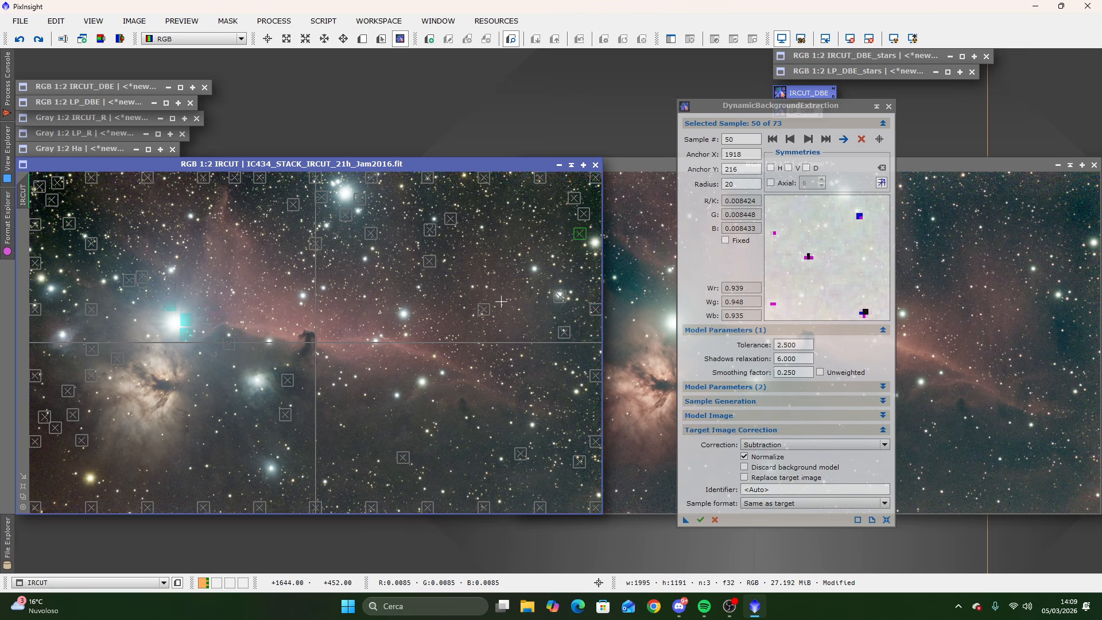
pyautogui.moveTo(559, 301); pyautogui.dragTo(556, 310)
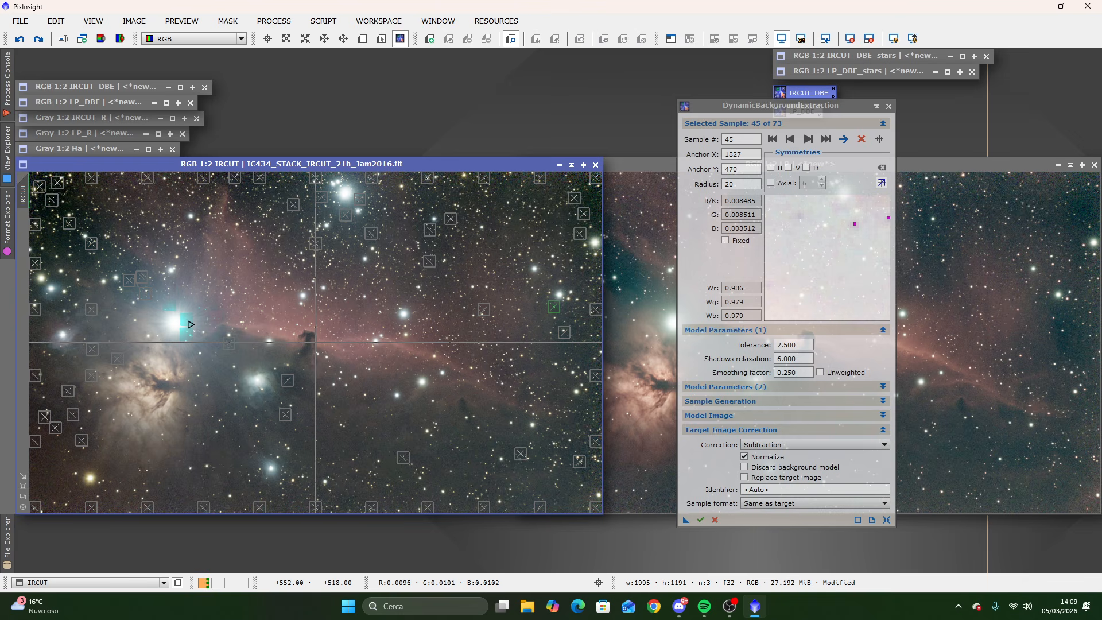
# Move the samples off the bright star above the Flame Nebula, placing sample 69 near (112, 238), and shift sample 3 to (20, 500).
pyautogui.moveTo(188, 321); pyautogui.dragTo(161, 291)
pyautogui.click(190, 339)
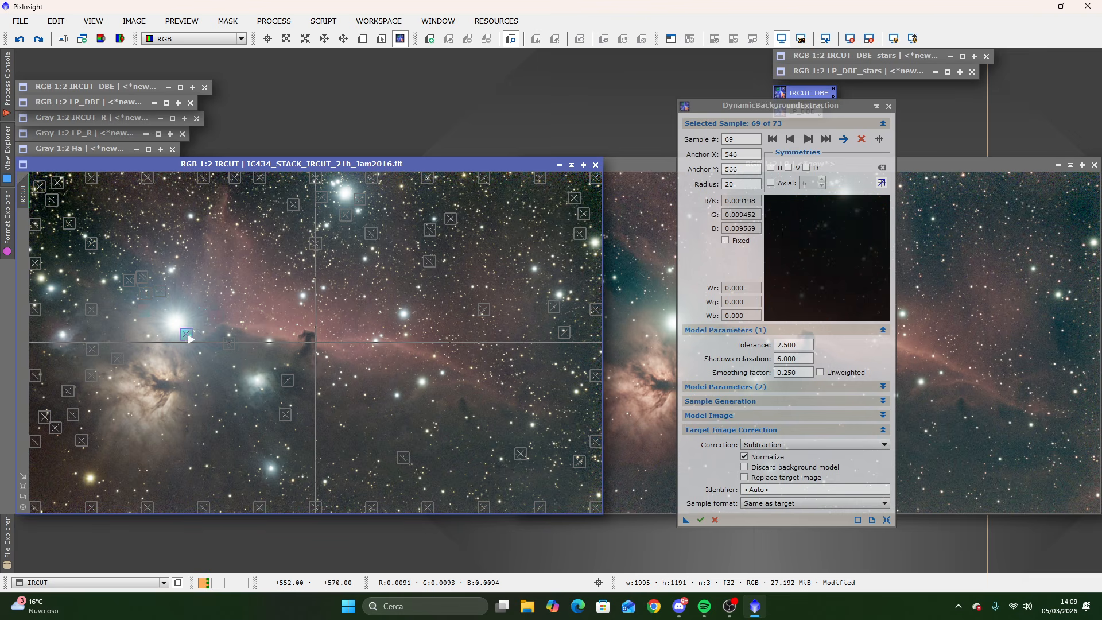
pyautogui.moveTo(190, 338); pyautogui.dragTo(66, 246)
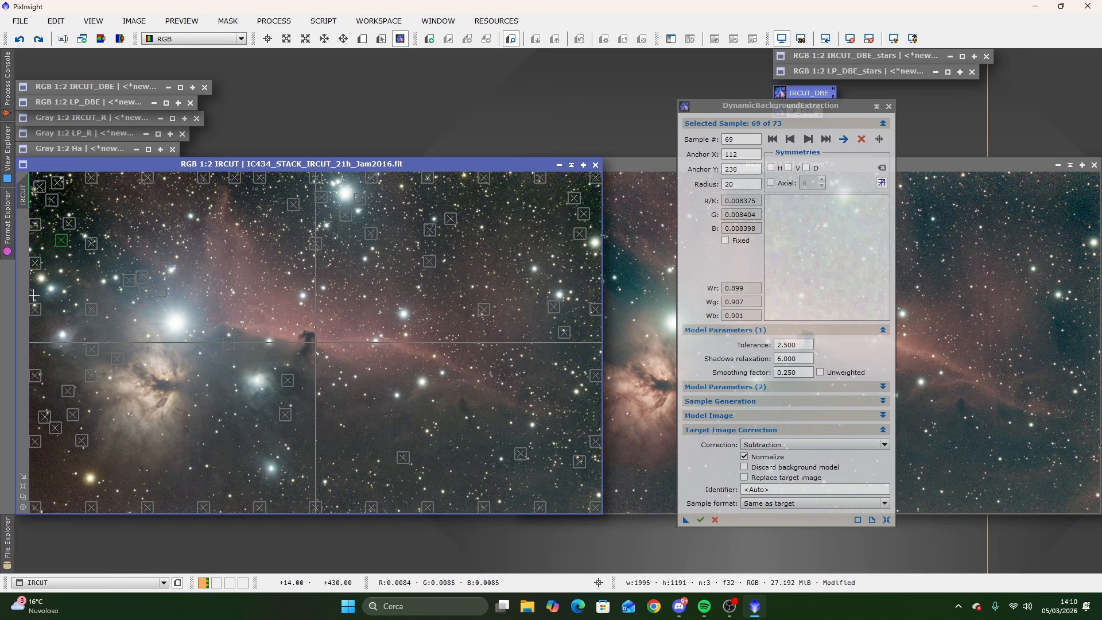
pyautogui.click(41, 190)
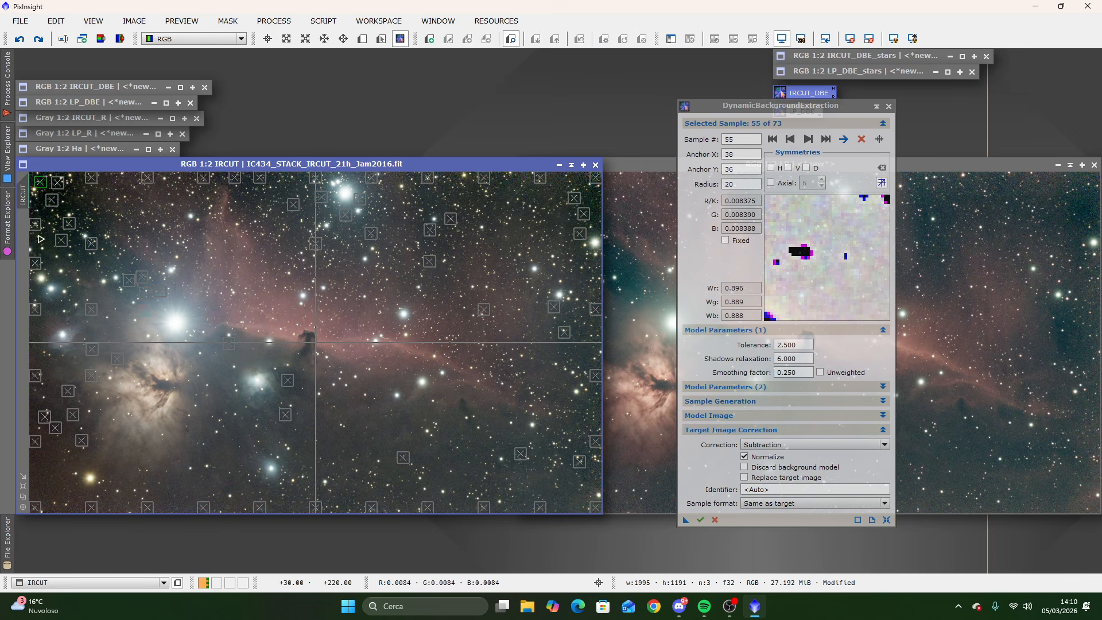
pyautogui.click(35, 317)
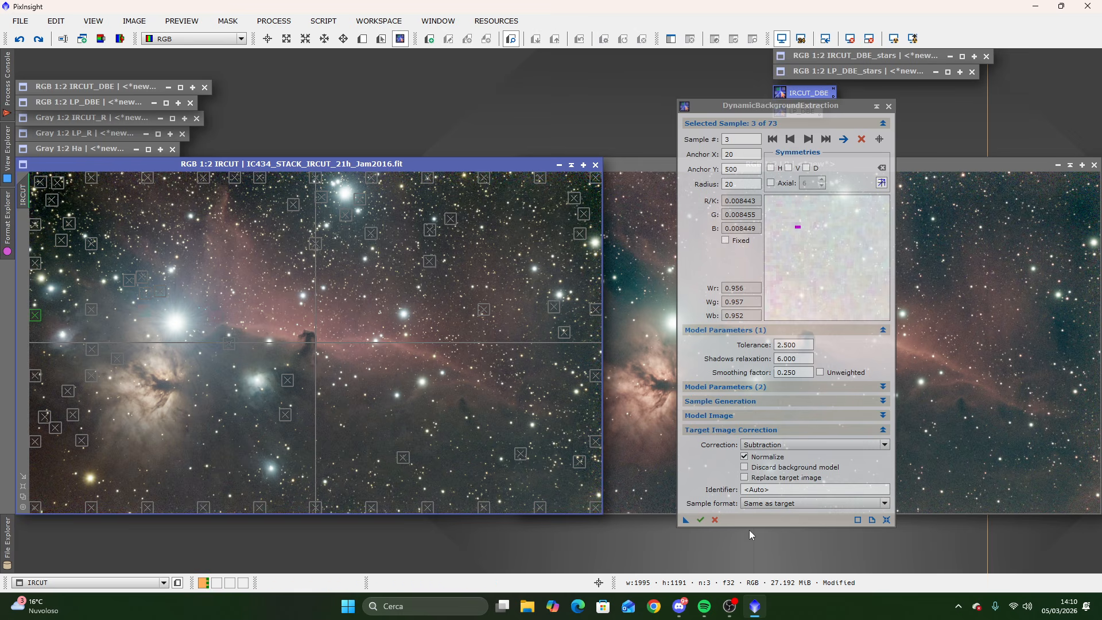
# Run DynamicBackgroundExtraction on the IRCUT image with normalized Subtraction and uncover the resulting images.
pyautogui.click(700, 520)
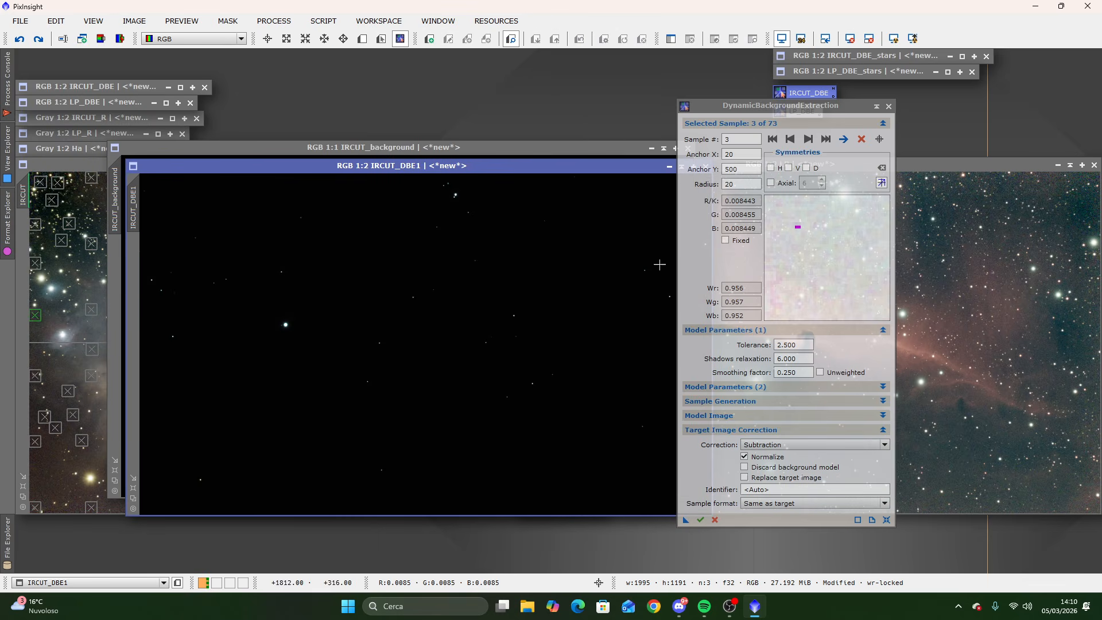
pyautogui.moveTo(823, 110); pyautogui.dragTo(947, 112)
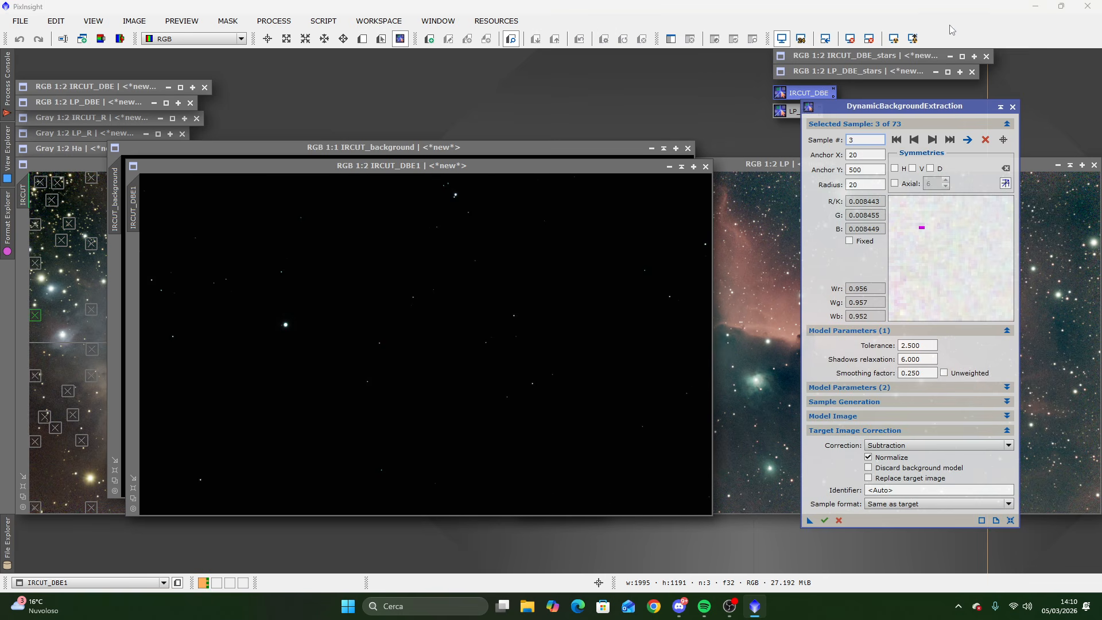
# Auto-stretch the corrected IRCUT image and its background model, inspect the model using 24-bit lookup tables, and close the model.
pyautogui.hotkey('ctrl', 'a')
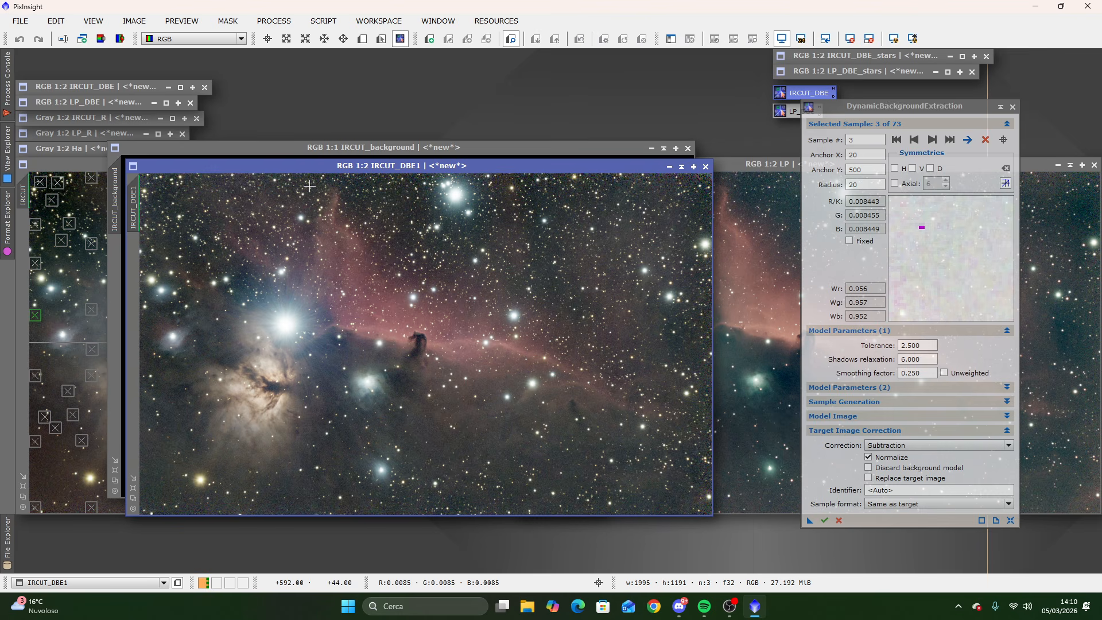
pyautogui.click(382, 147)
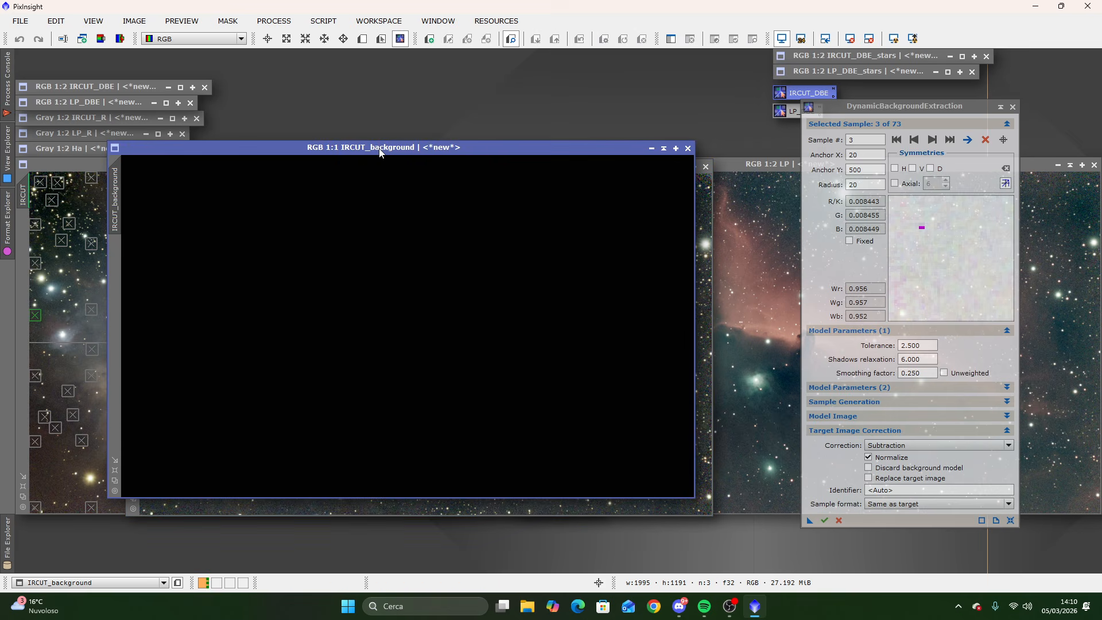
pyautogui.click(893, 38)
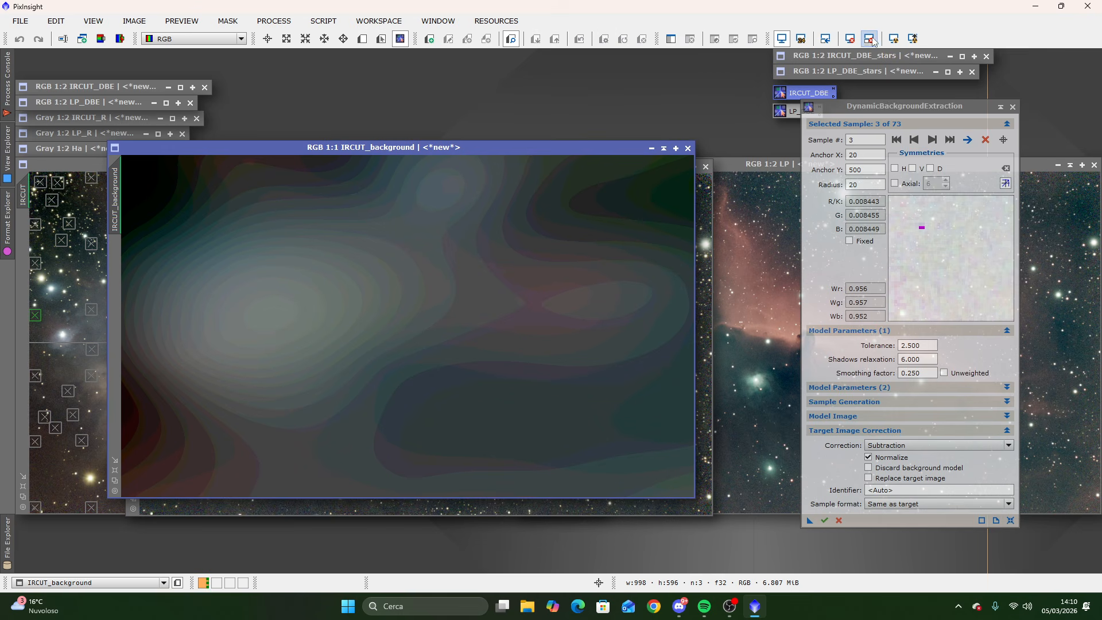
pyautogui.click(802, 40)
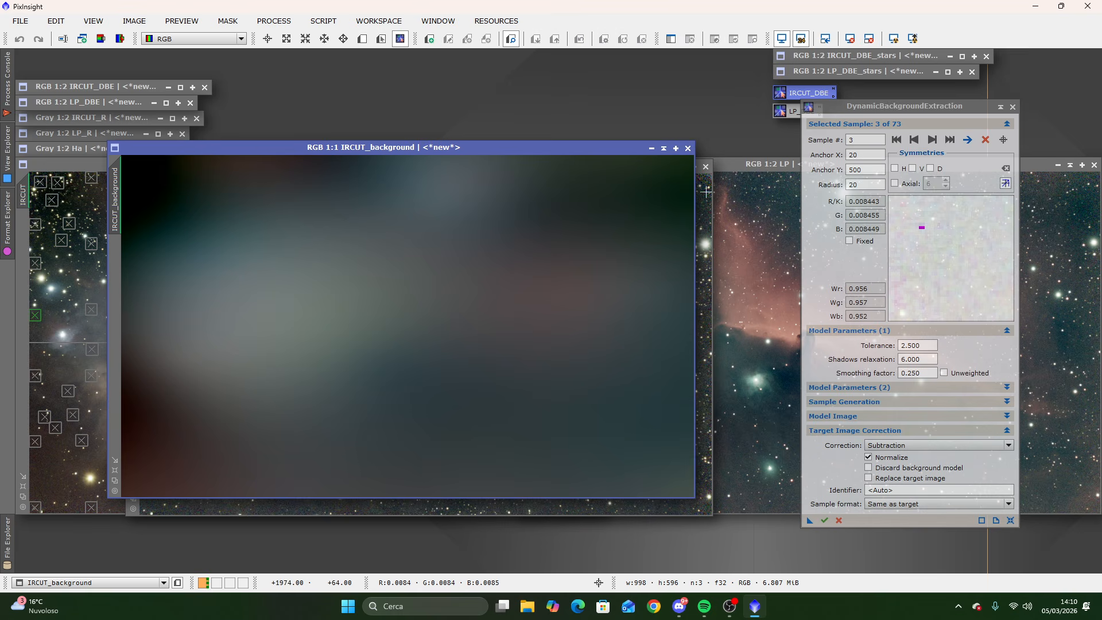
pyautogui.click(689, 149)
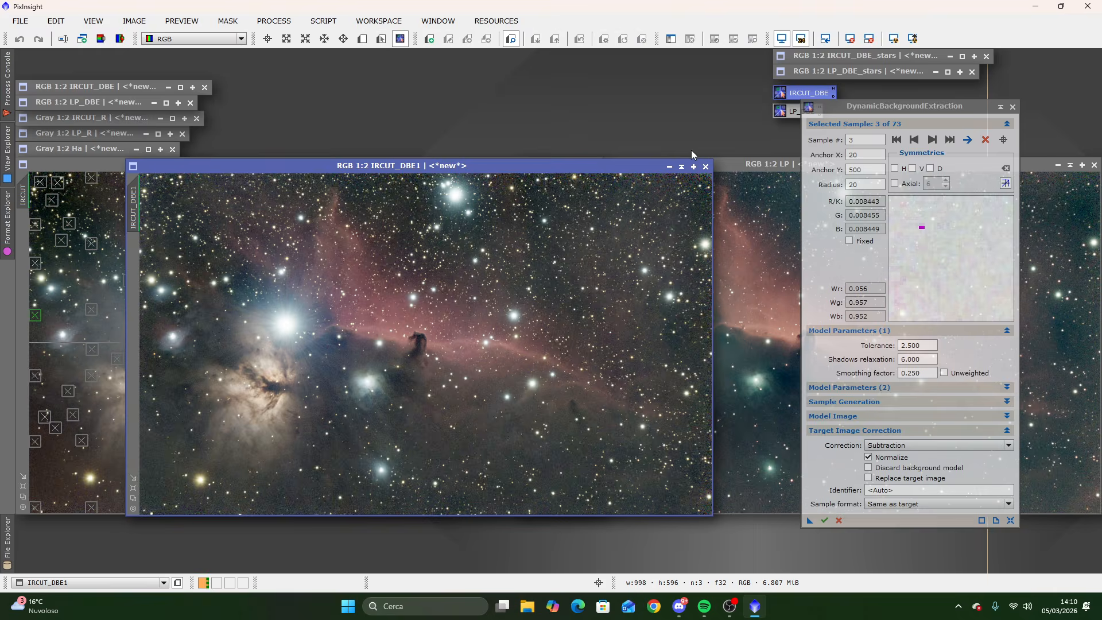
# End the DynamicBackgroundExtraction session on the IRCUT image and place the corrected image beside the original for comparison.
pyautogui.moveTo(591, 167); pyautogui.dragTo(559, 165)
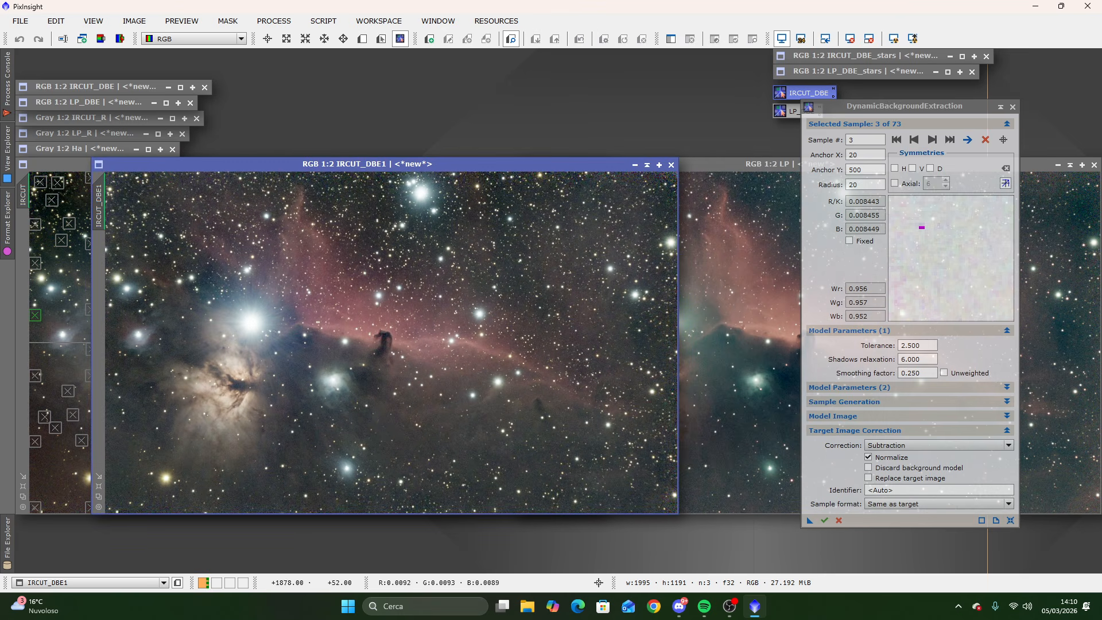
pyautogui.click(1013, 108)
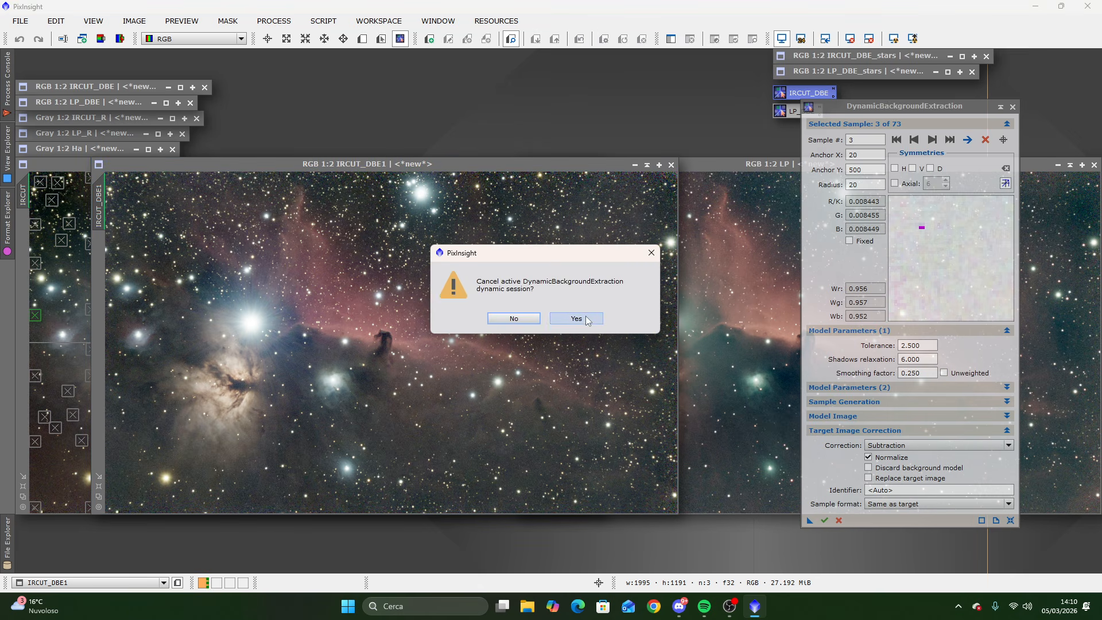
pyautogui.click(597, 319)
pyautogui.moveTo(408, 167); pyautogui.dragTo(687, 167)
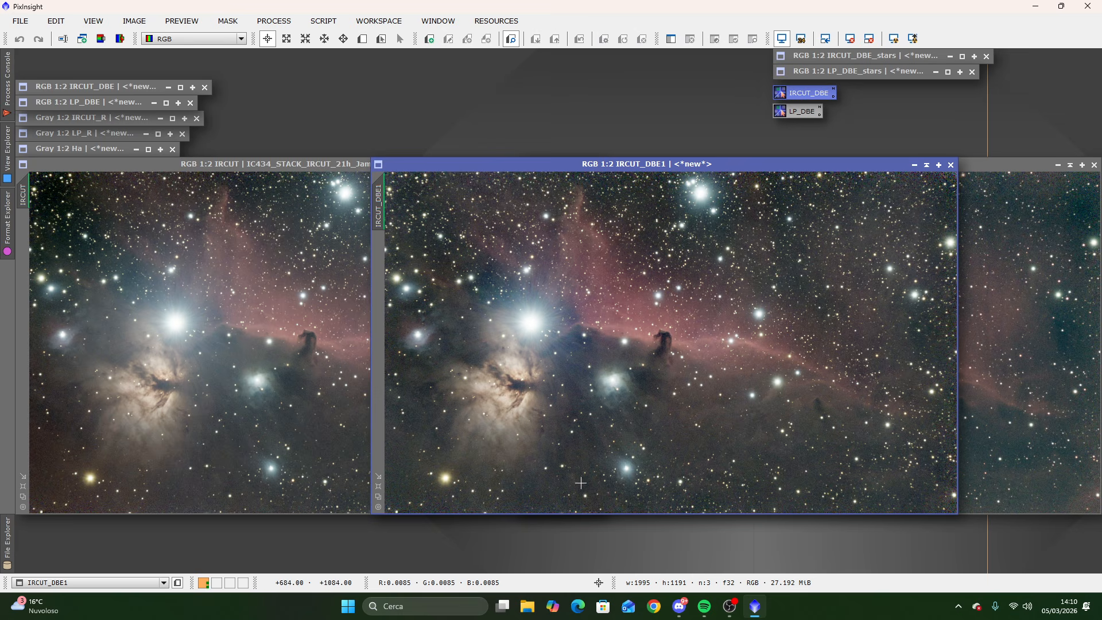
# Collapse the original IRCUT and corrected IRCUT_DBE1 image windows and park IRCUT_DBE1 below the other collapsed images.
pyautogui.click(264, 164)
pyautogui.click(571, 165)
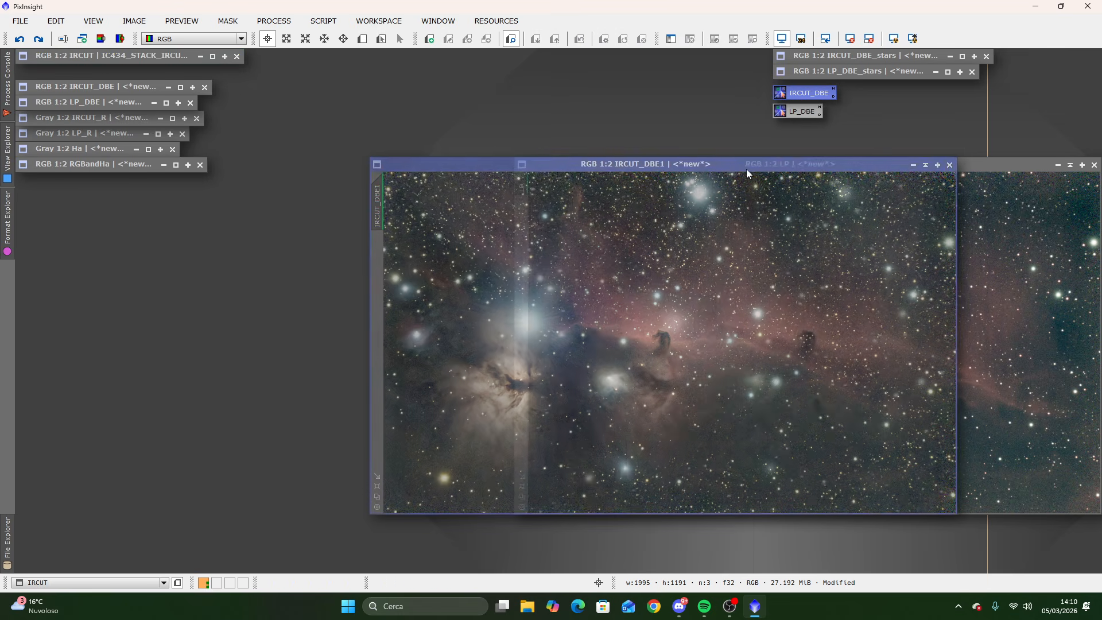
pyautogui.moveTo(746, 169); pyautogui.dragTo(402, 173)
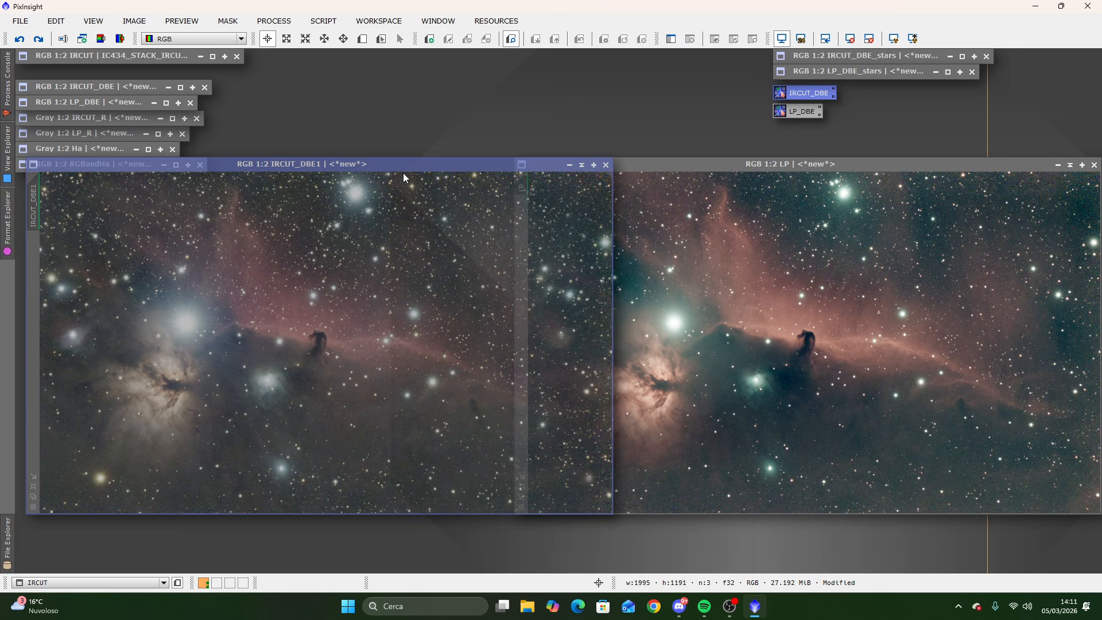
pyautogui.click(582, 166)
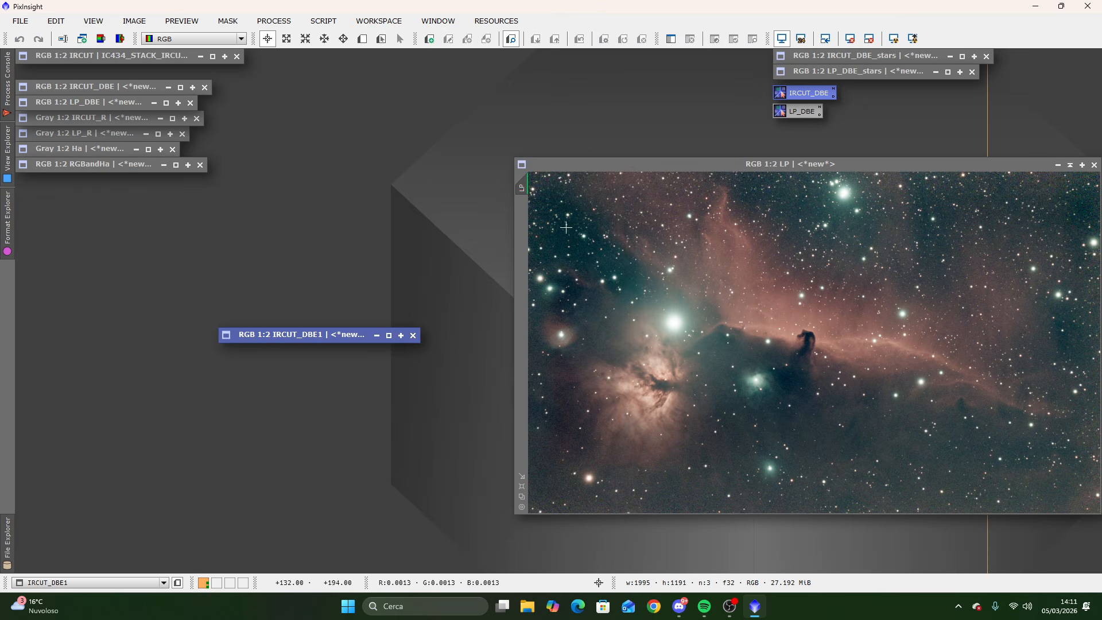
pyautogui.moveTo(325, 348); pyautogui.dragTo(124, 216)
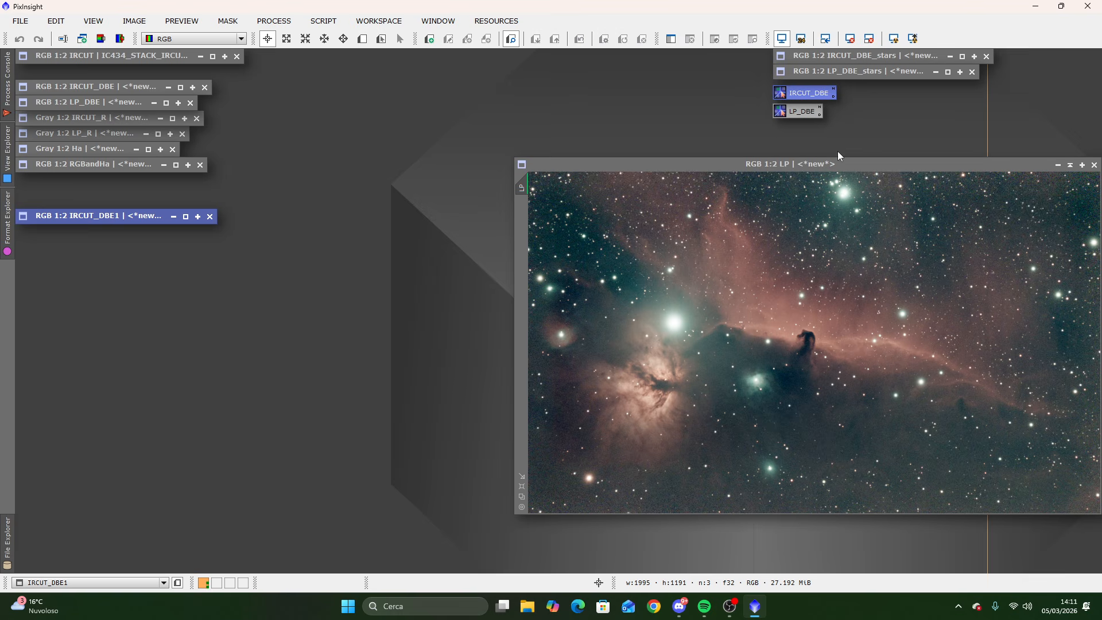
# Bring the LP image forward and load the saved LP_DBE process with its samples, keeping its settings beside the image.
pyautogui.moveTo(866, 165); pyautogui.dragTo(375, 165)
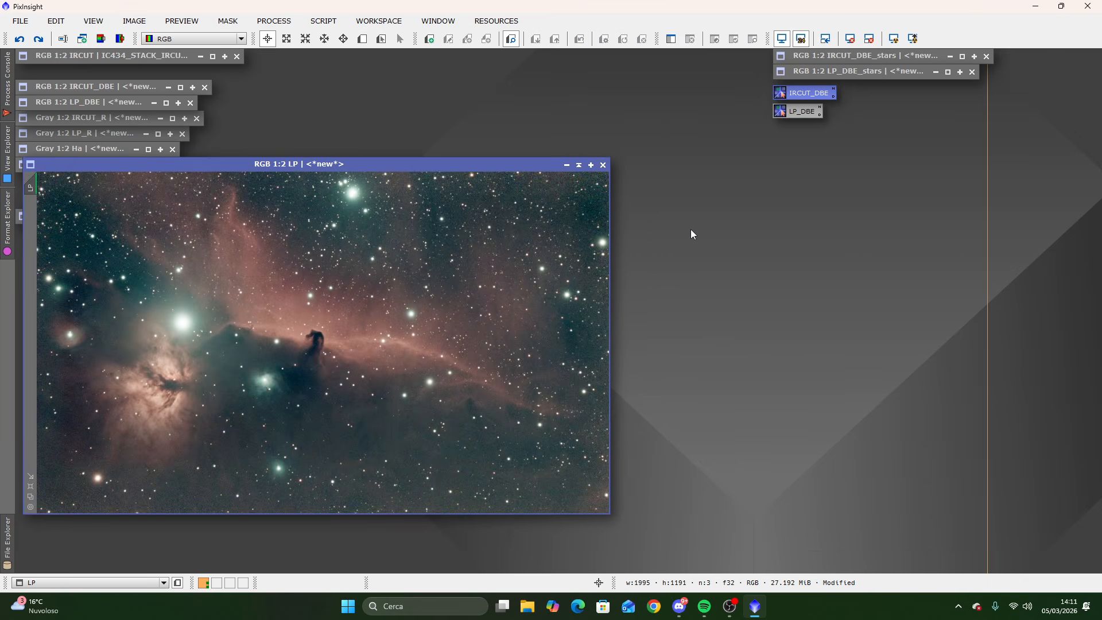
pyautogui.doubleClick(793, 112)
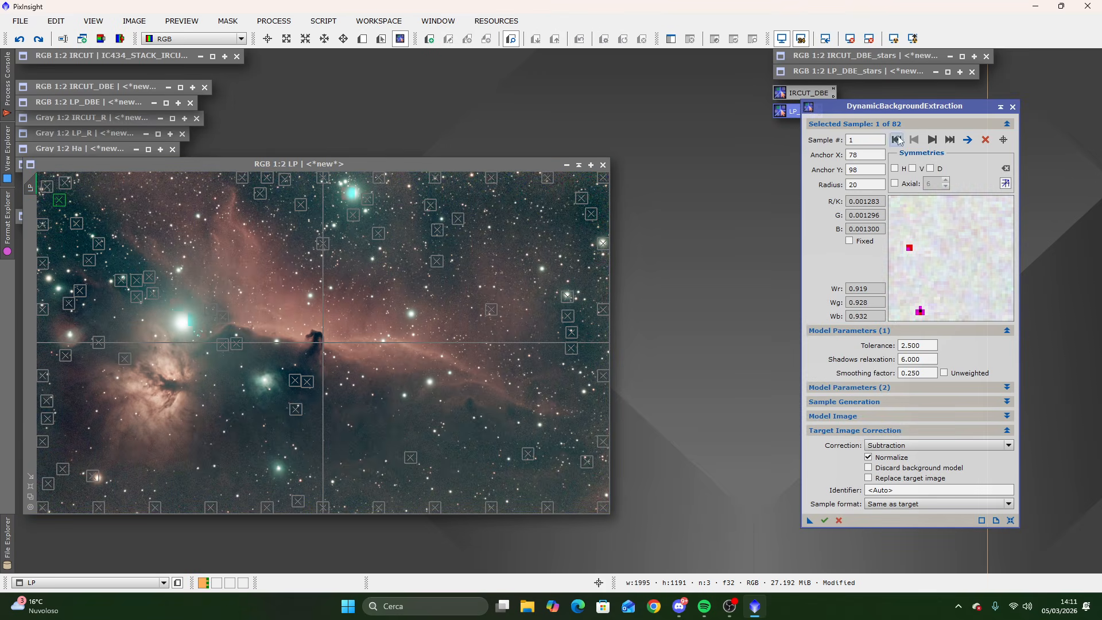
pyautogui.moveTo(946, 102); pyautogui.dragTo(765, 129)
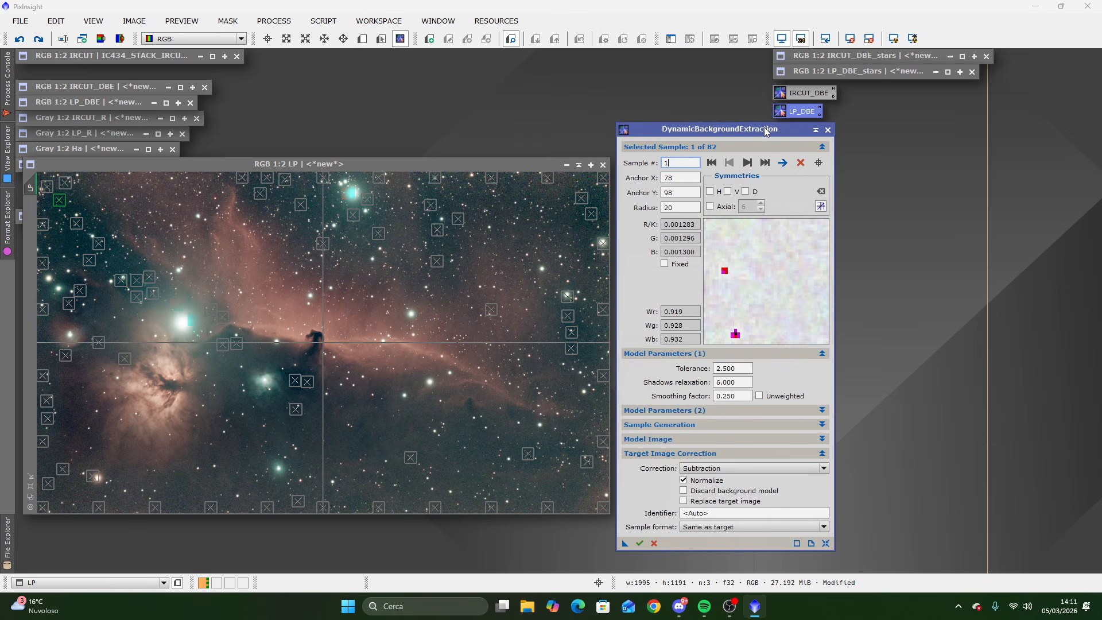
# Move samples 50 and 73 off bright stars in the LP image's upper part, to about (1930, 218) and (1156, 96).
pyautogui.moveTo(603, 243); pyautogui.dragTo(591, 235)
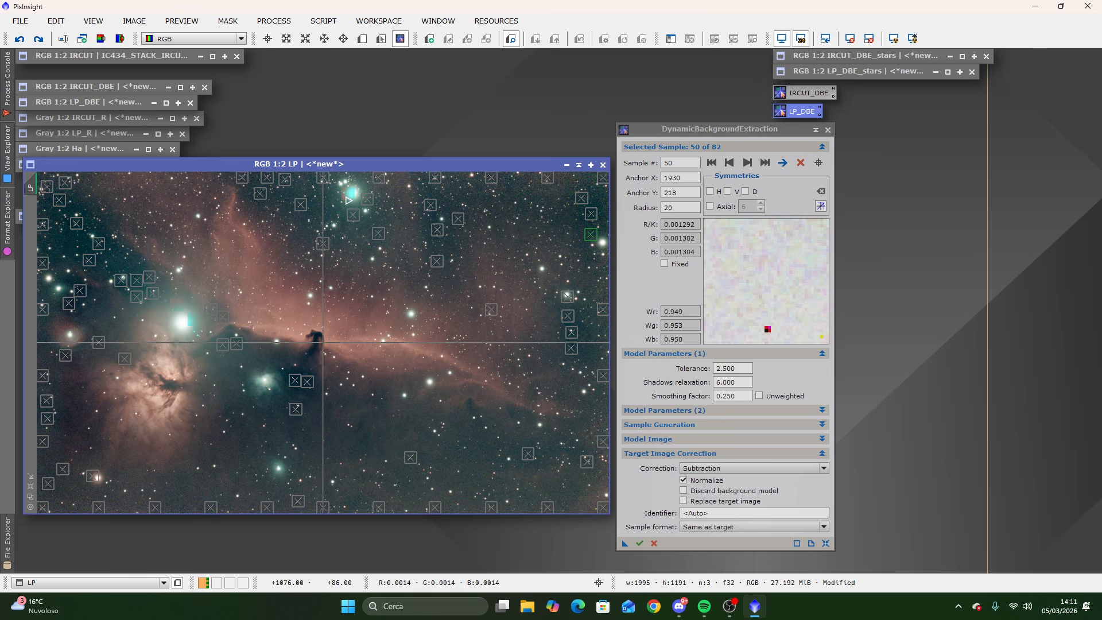
pyautogui.moveTo(349, 200); pyautogui.dragTo(337, 202)
pyautogui.click(373, 204)
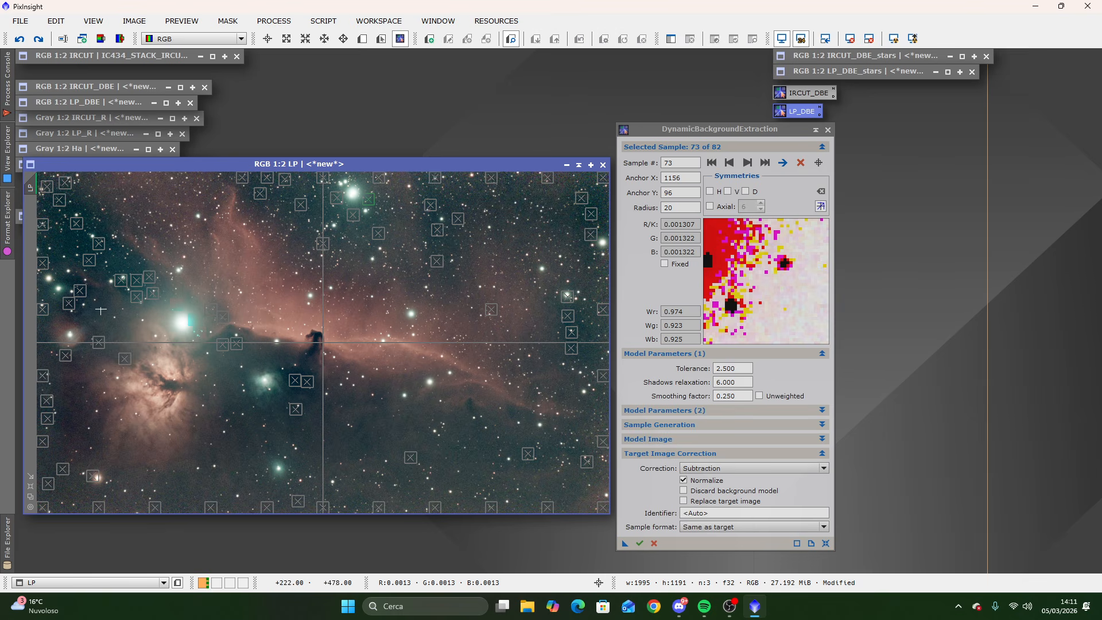
# Reposition LP samples 9, 55, 68 and 67 to about (309, 320), (20, 26), (266, 306) and (466, 434).
pyautogui.moveTo(120, 284); pyautogui.dragTo(125, 264)
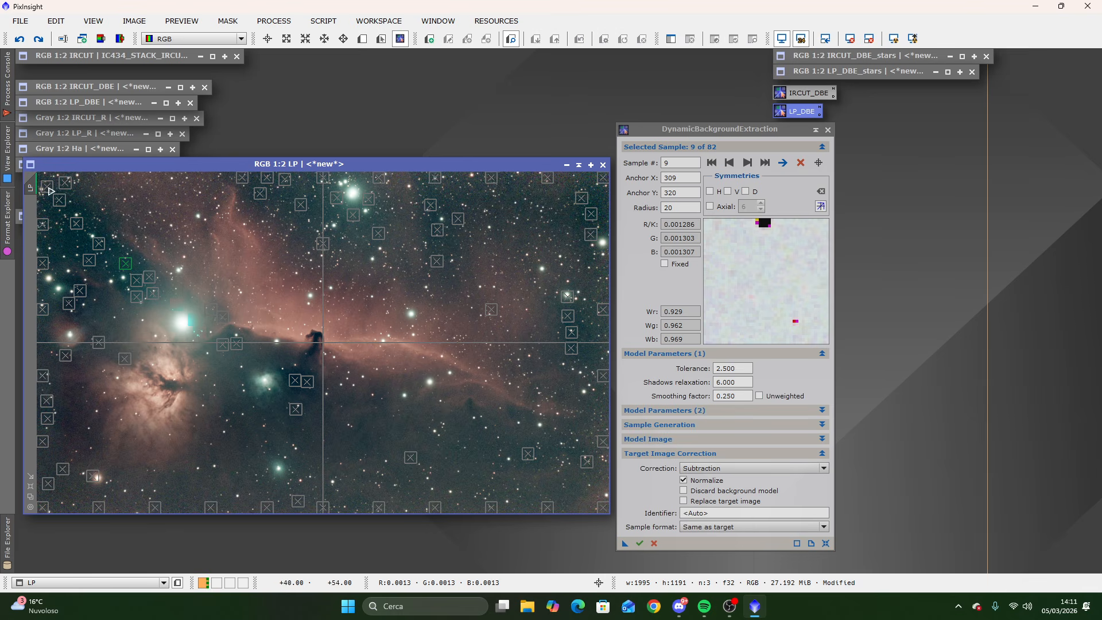
pyautogui.moveTo(48, 187); pyautogui.dragTo(43, 180)
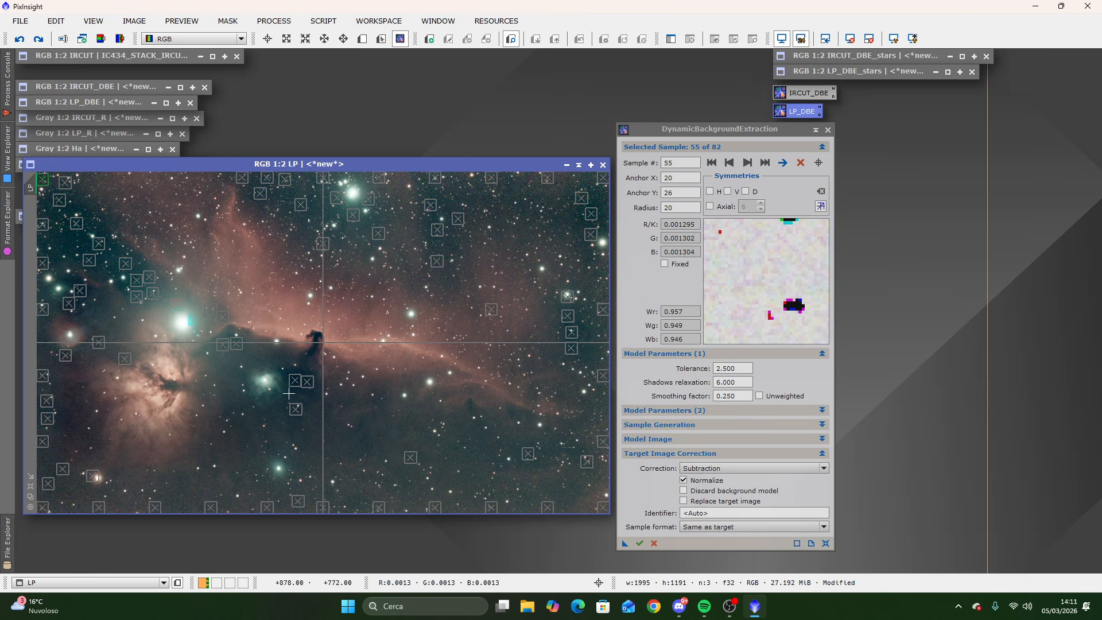
pyautogui.moveTo(197, 327); pyautogui.dragTo(116, 264)
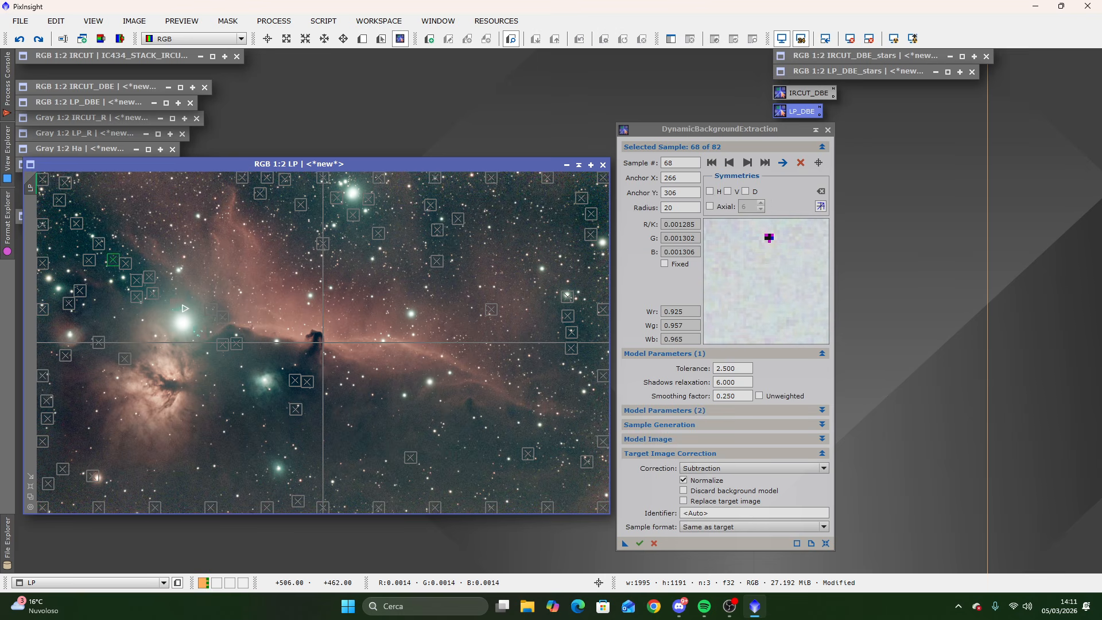
pyautogui.click(173, 301)
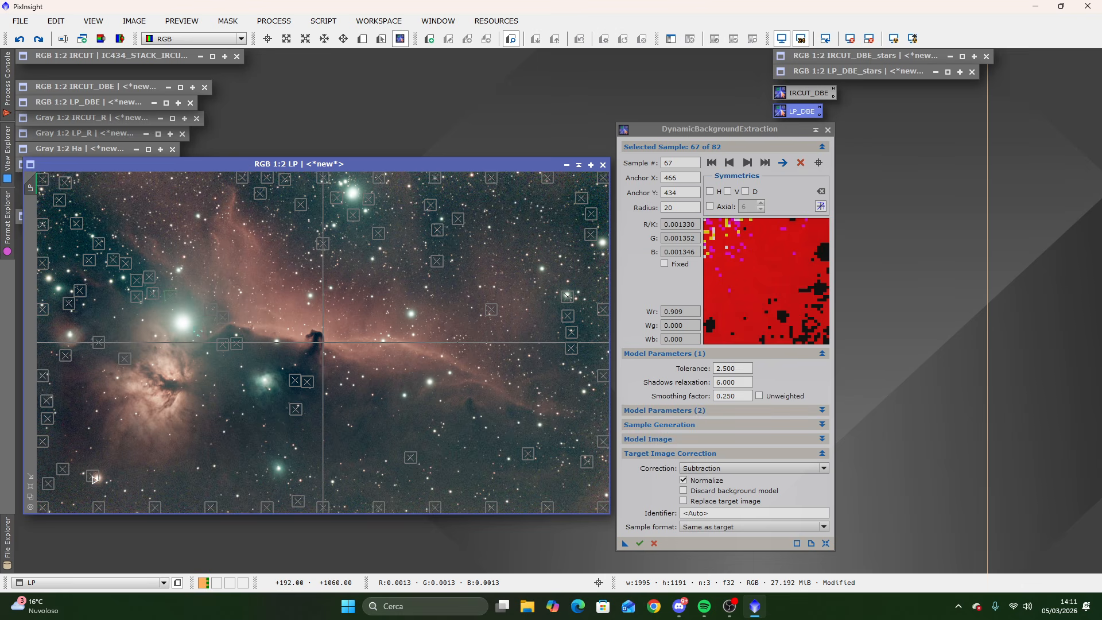
# Move LP samples 59, 45 and 50 away from stars to about (156, 1100), (1883, 380) and (1902, 216).
pyautogui.moveTo(94, 477); pyautogui.dragTo(83, 490)
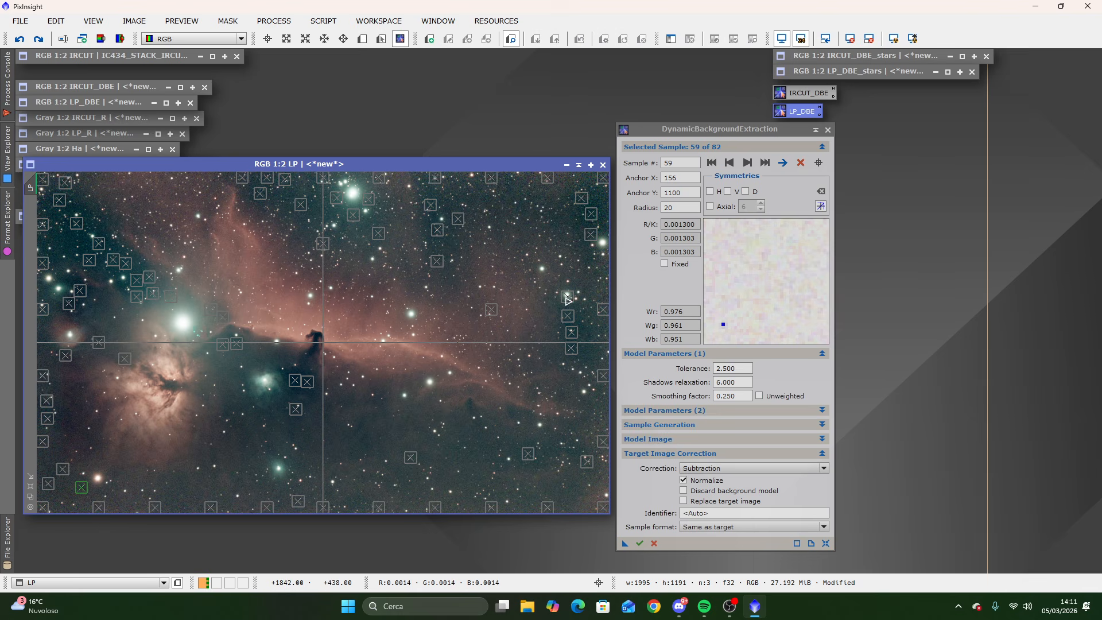
pyautogui.moveTo(567, 300); pyautogui.dragTo(578, 283)
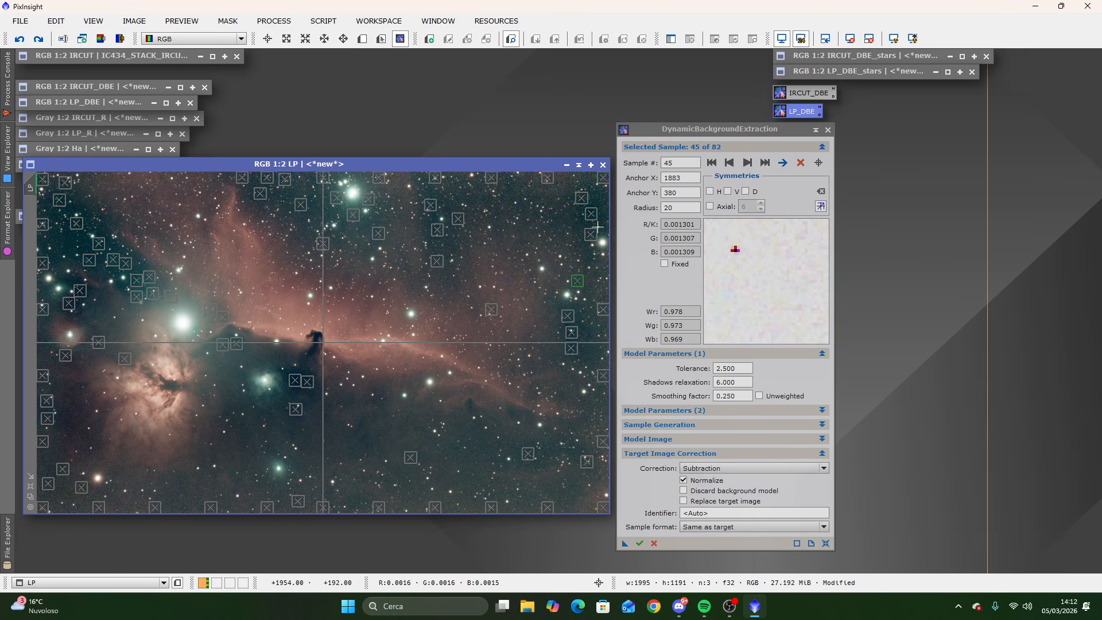
pyautogui.moveTo(592, 234); pyautogui.dragTo(583, 234)
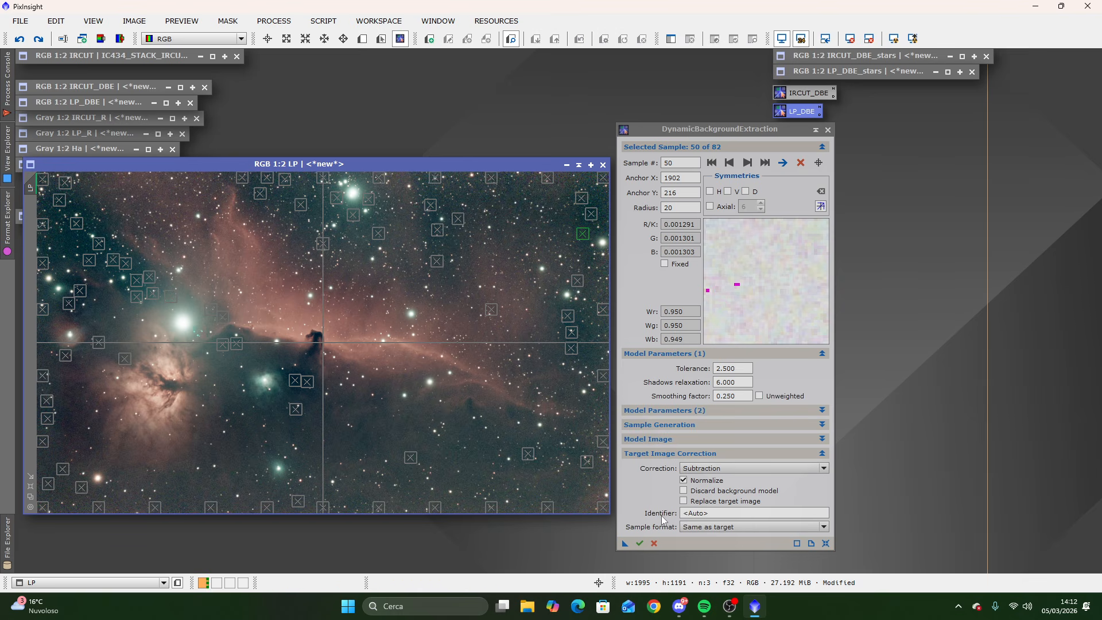
# Run DynamicBackgroundExtraction on the LP image with normalized Subtraction and end the dynamic session.
pyautogui.click(639, 543)
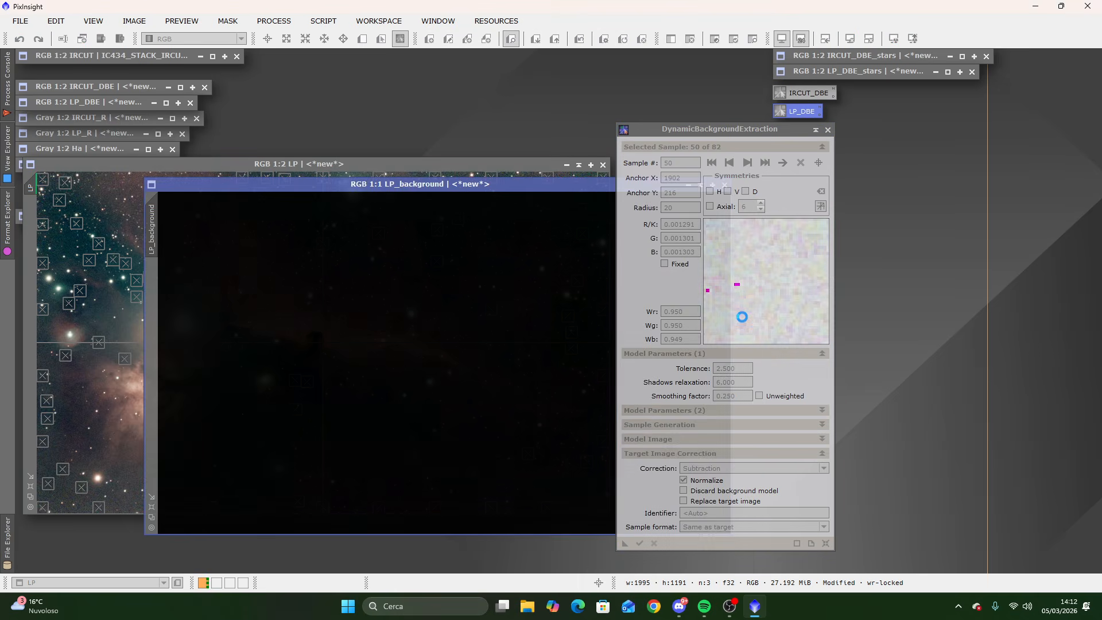
pyautogui.click(829, 130)
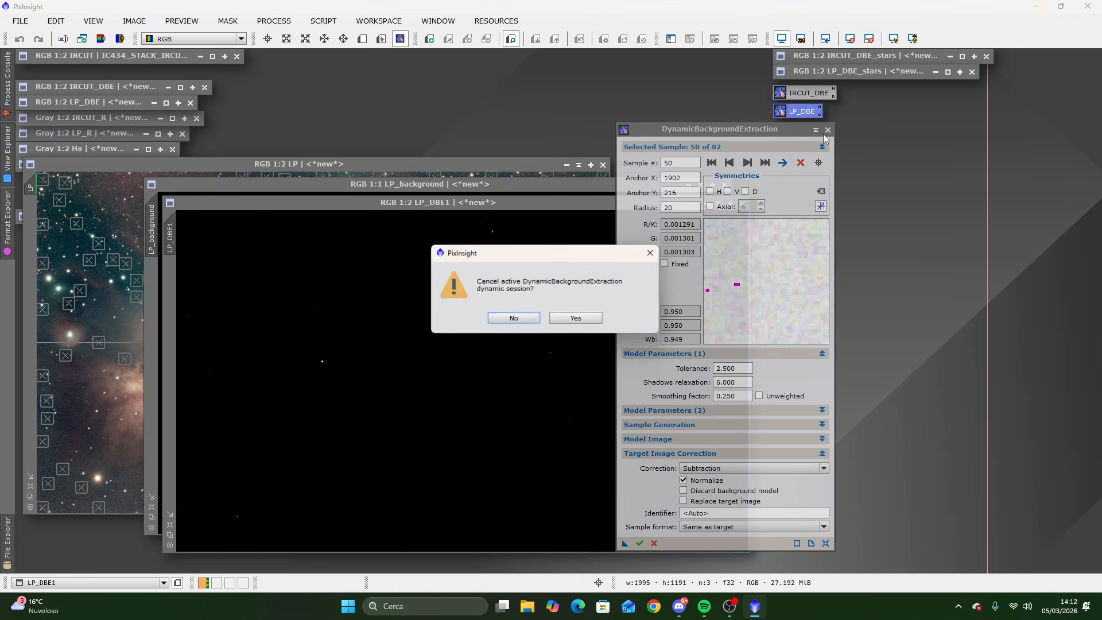
pyautogui.click(576, 319)
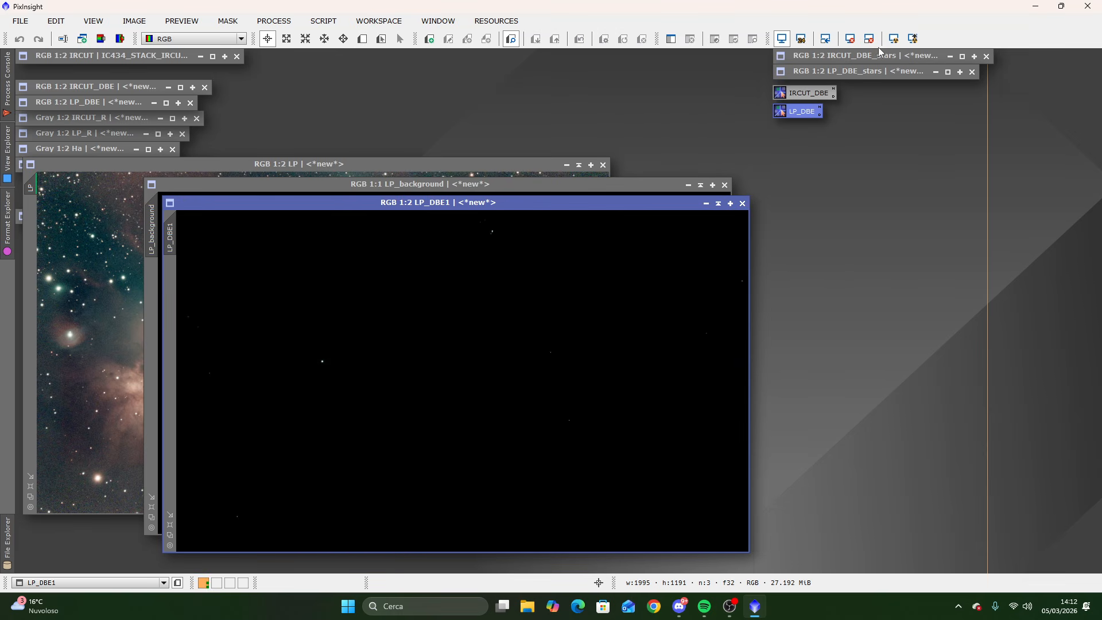
# Auto-stretch the corrected LP_DBE1 image, inspect the nebula up close, and display it with 24-bit lookup tables.
pyautogui.click(893, 38)
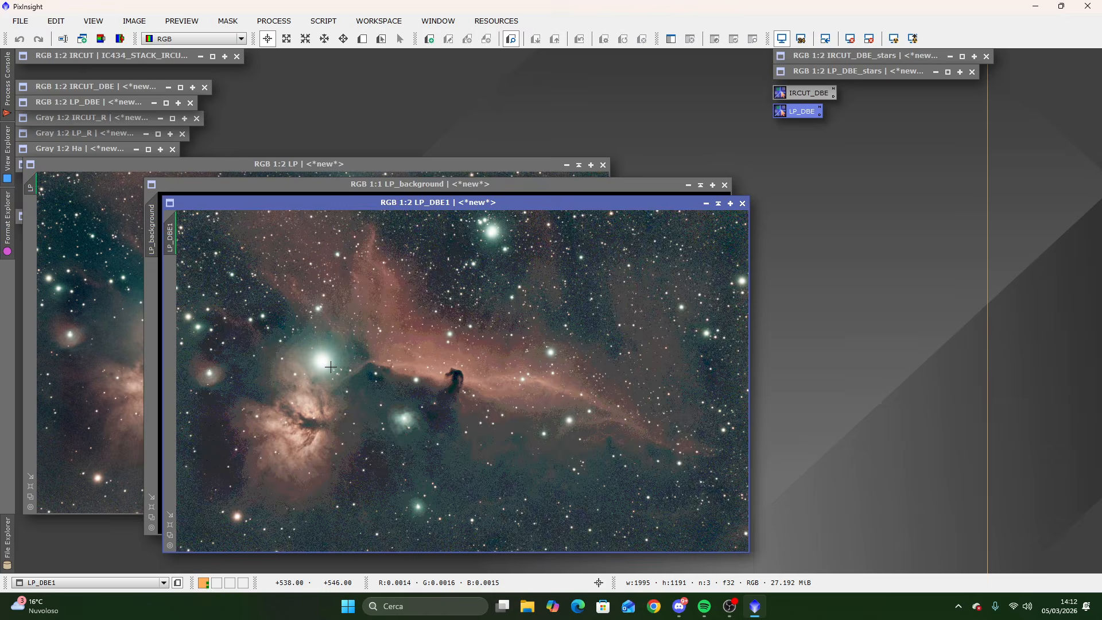
pyautogui.scroll(2, 331, 366)
pyautogui.scroll(-1, 379, 299)
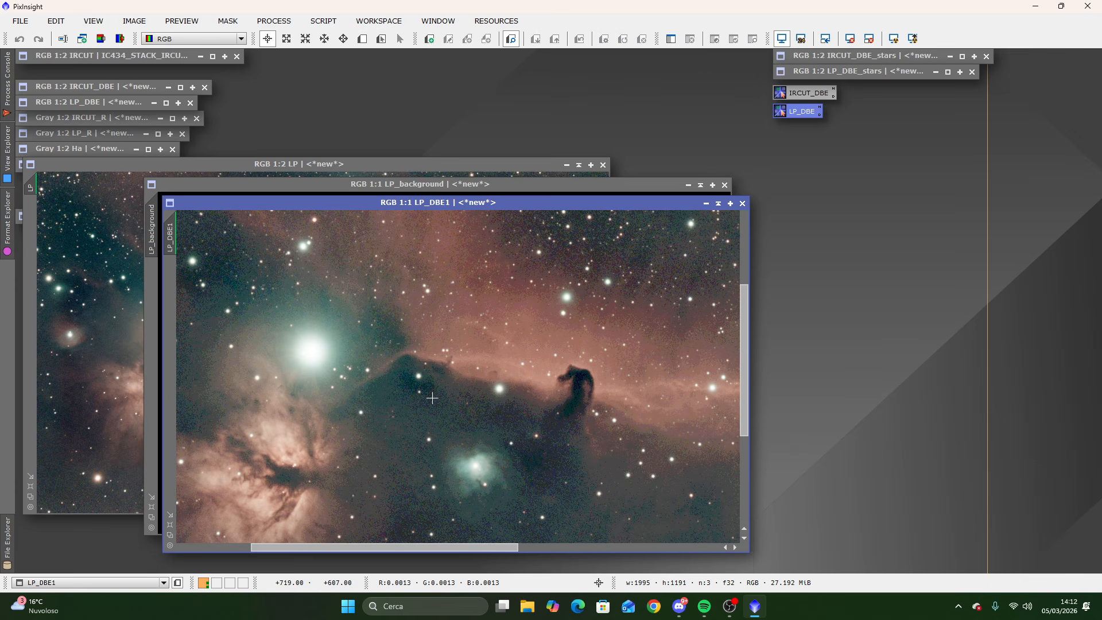
pyautogui.scroll(-1, 432, 397)
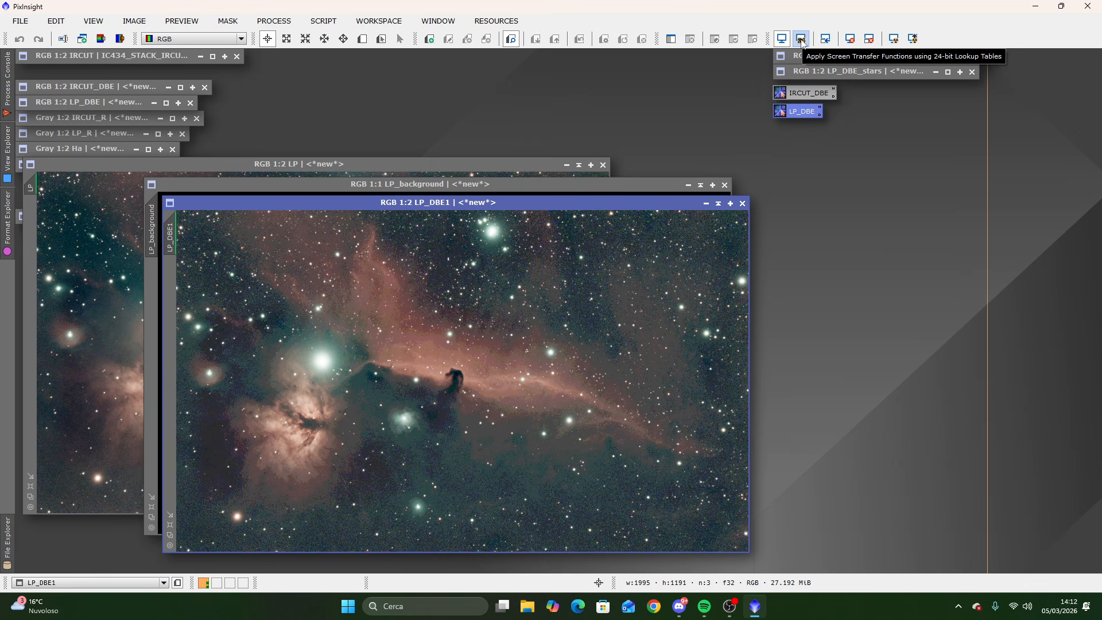
pyautogui.click(801, 40)
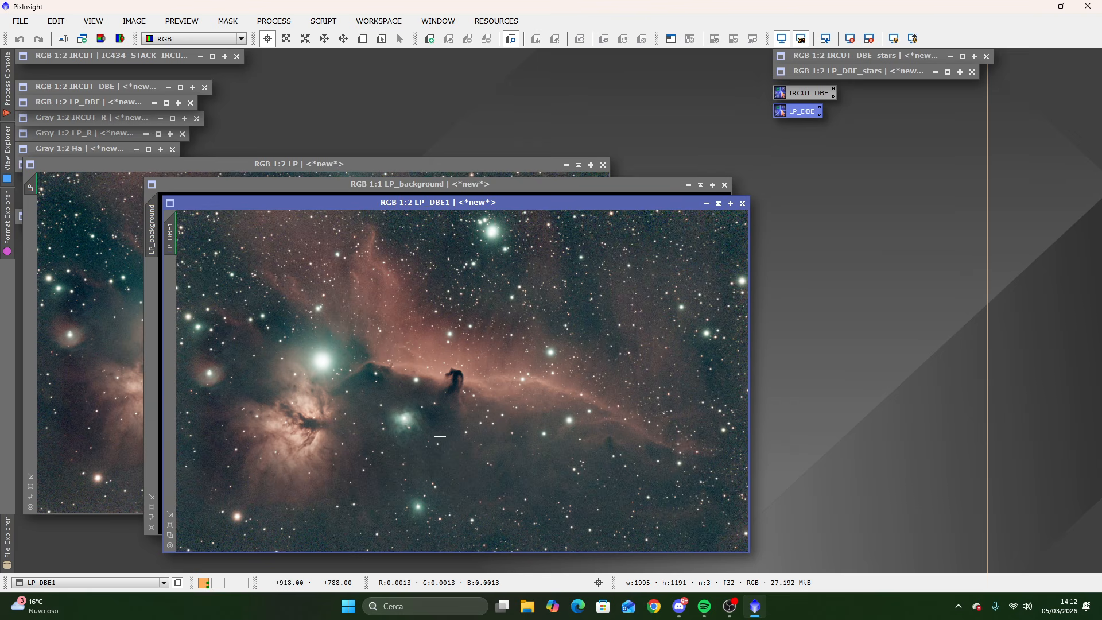
# Uncover the LP_background model, auto-stretch it with 24-bit lookup tables, and position it for inspection.
pyautogui.moveTo(459, 202); pyautogui.dragTo(684, 188)
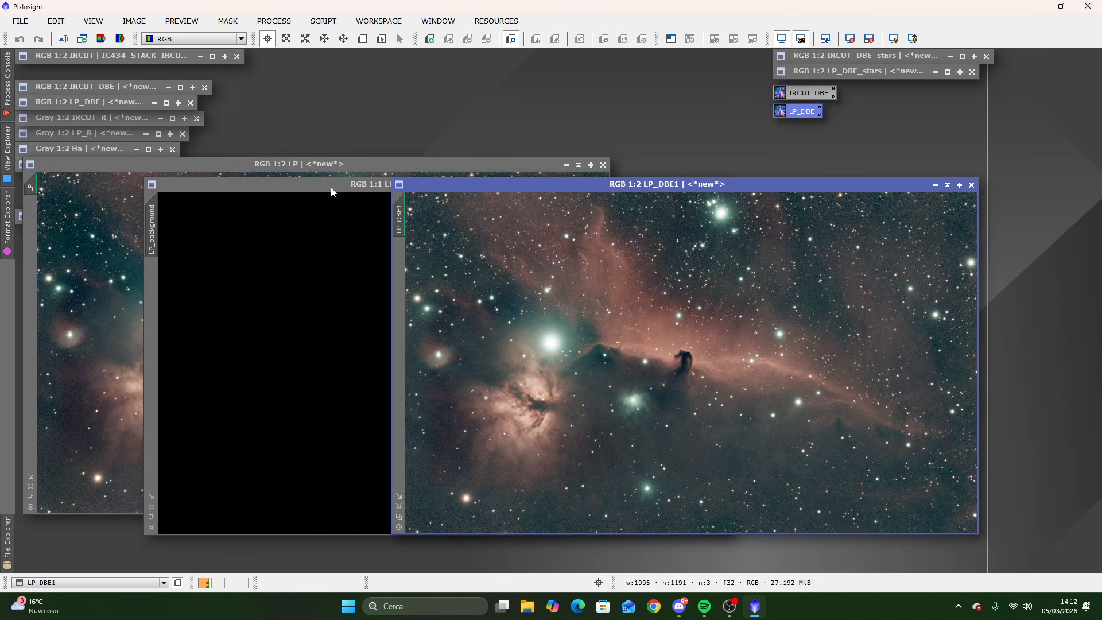
pyautogui.click(330, 187)
pyautogui.click(894, 39)
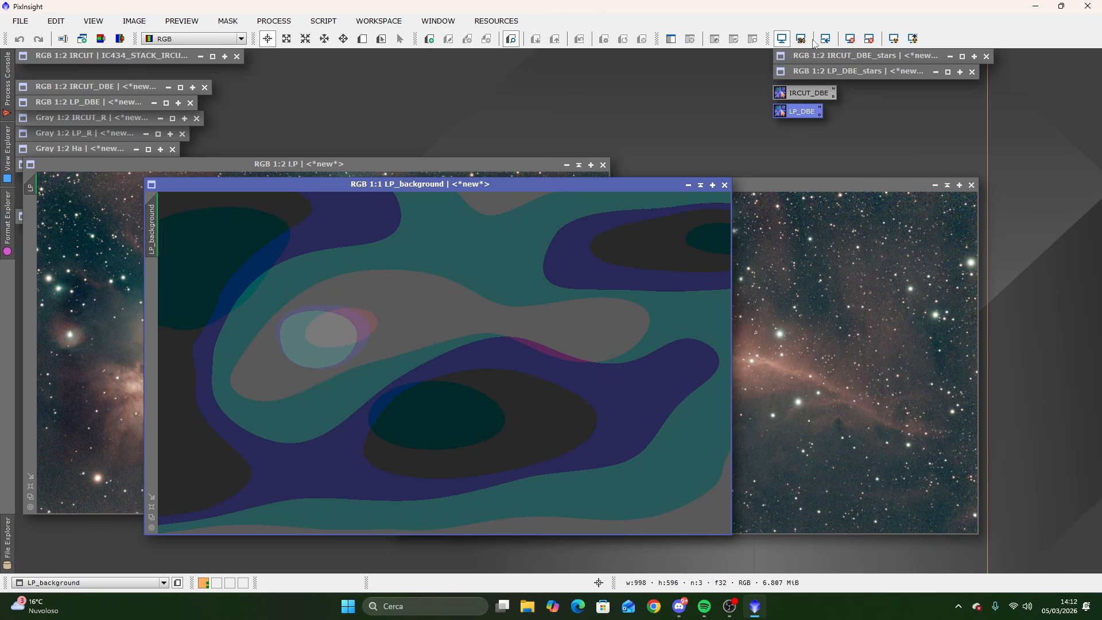
pyautogui.click(801, 39)
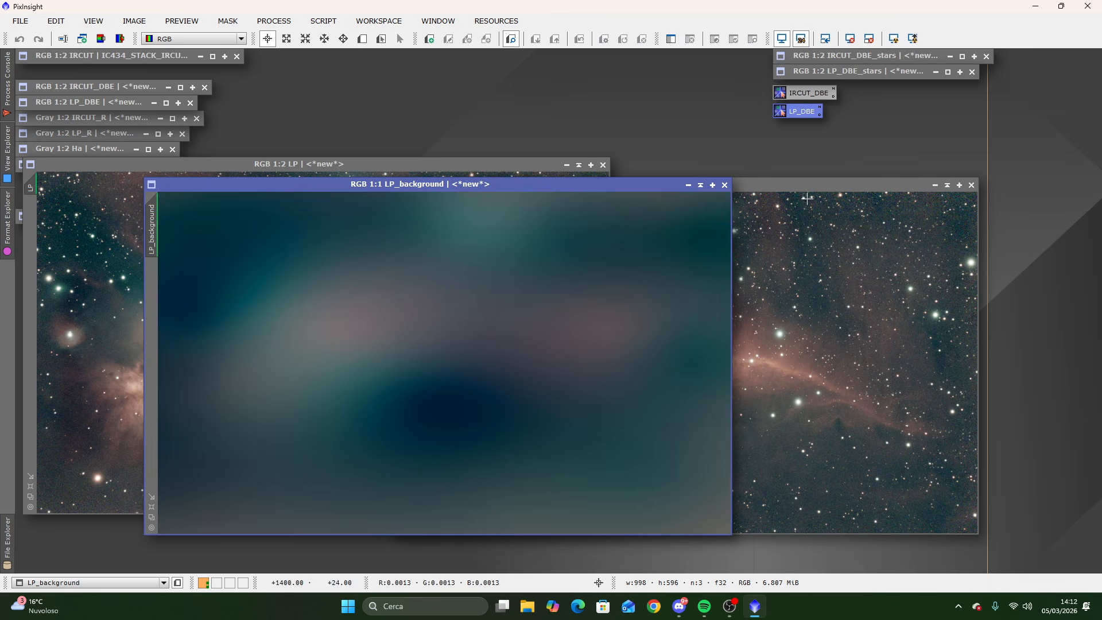
pyautogui.moveTo(376, 185); pyautogui.dragTo(340, 167)
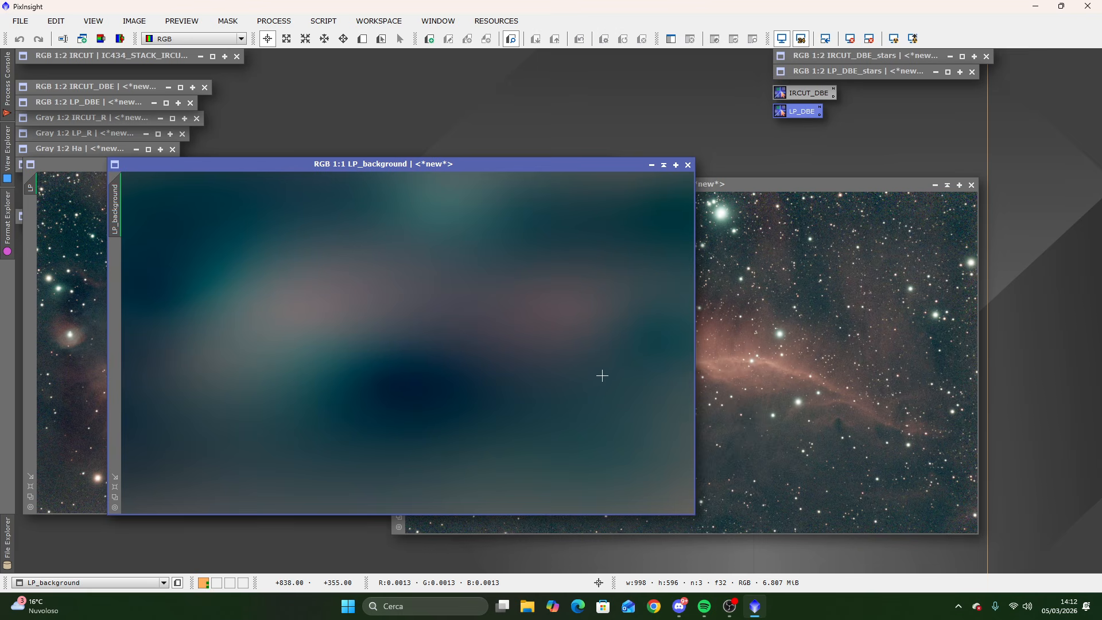
# Close the LP_background model, collapse the LP image, and arrange the IRCUT_DBE1 and LP_DBE1 images side by side.
pyautogui.click(688, 166)
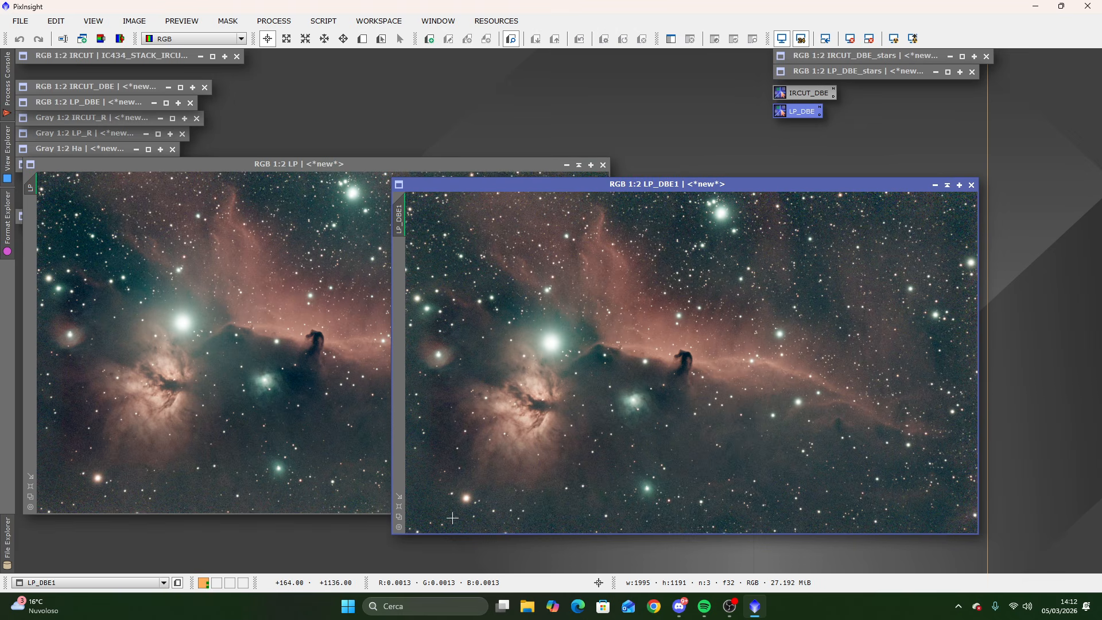
pyautogui.click(567, 165)
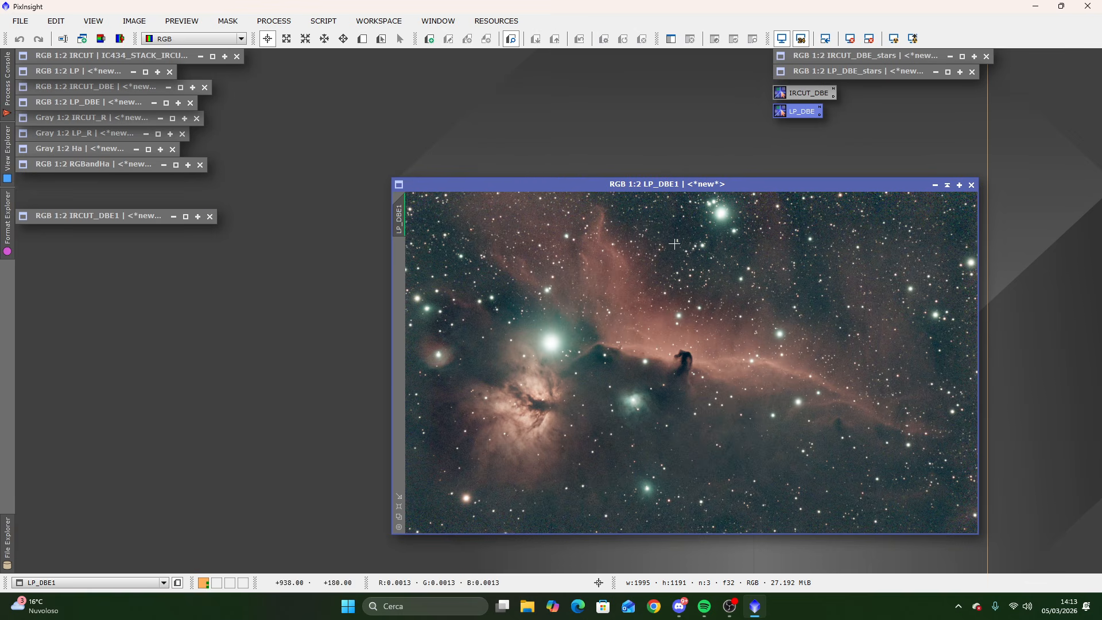
pyautogui.moveTo(699, 185); pyautogui.dragTo(795, 171)
pyautogui.doubleClick(125, 216)
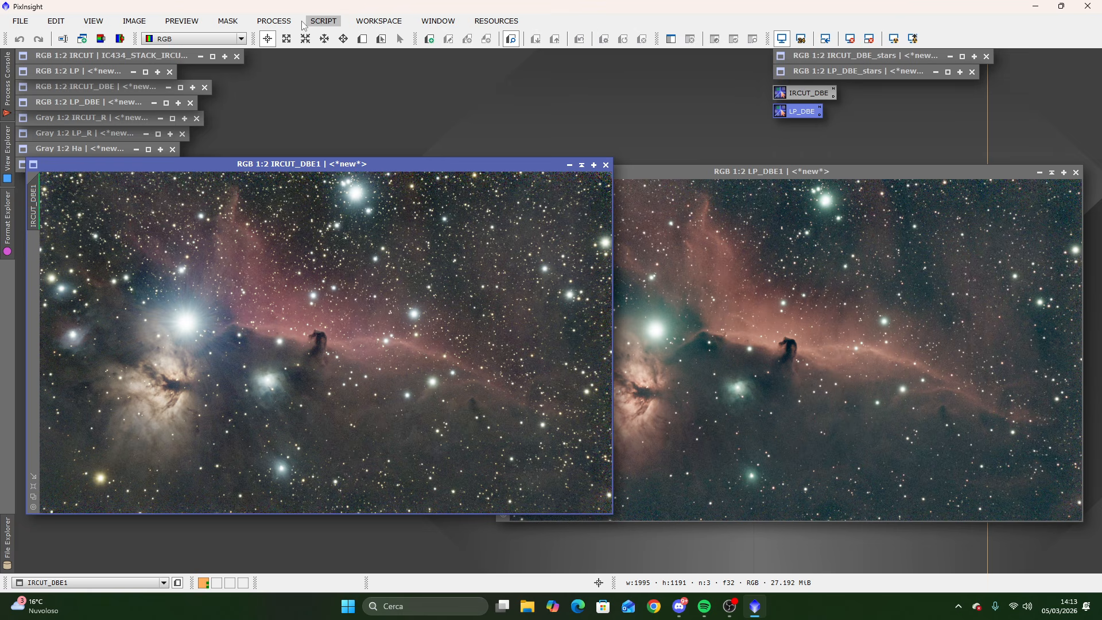
# Open the SpectrophotometricColorCalibration process.
pyautogui.click(274, 20)
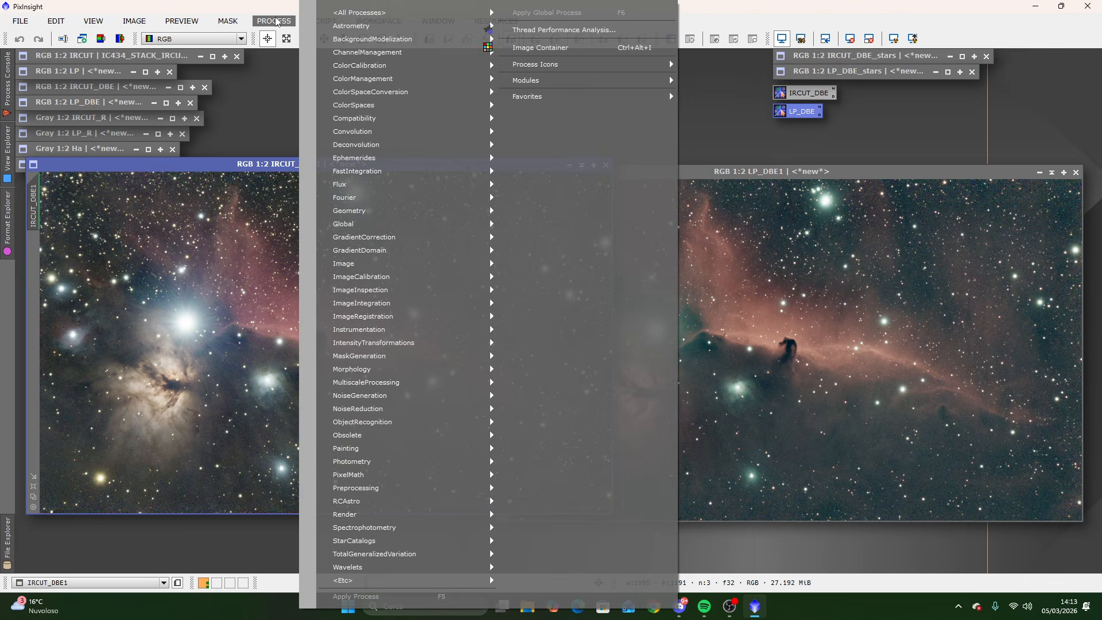
pyautogui.moveTo(380, 12)
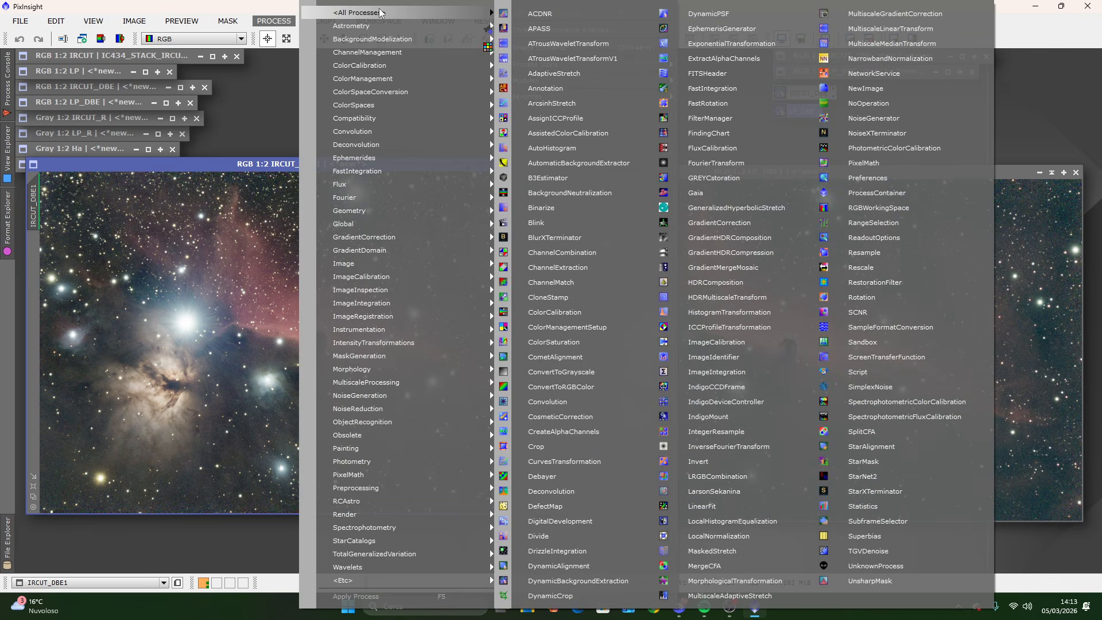
pyautogui.click(880, 403)
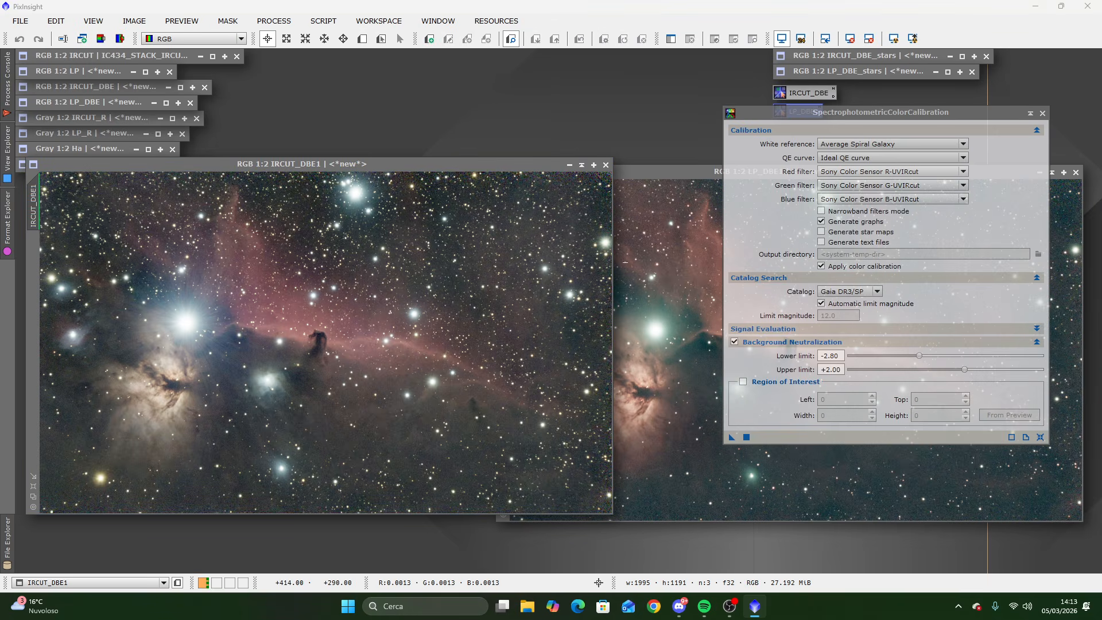
# Plate-solve IRCUT_DBE1 as the active window with the ImageSolver script, keeping its prefilled image parameters.
pyautogui.click(318, 165)
pyautogui.click(327, 23)
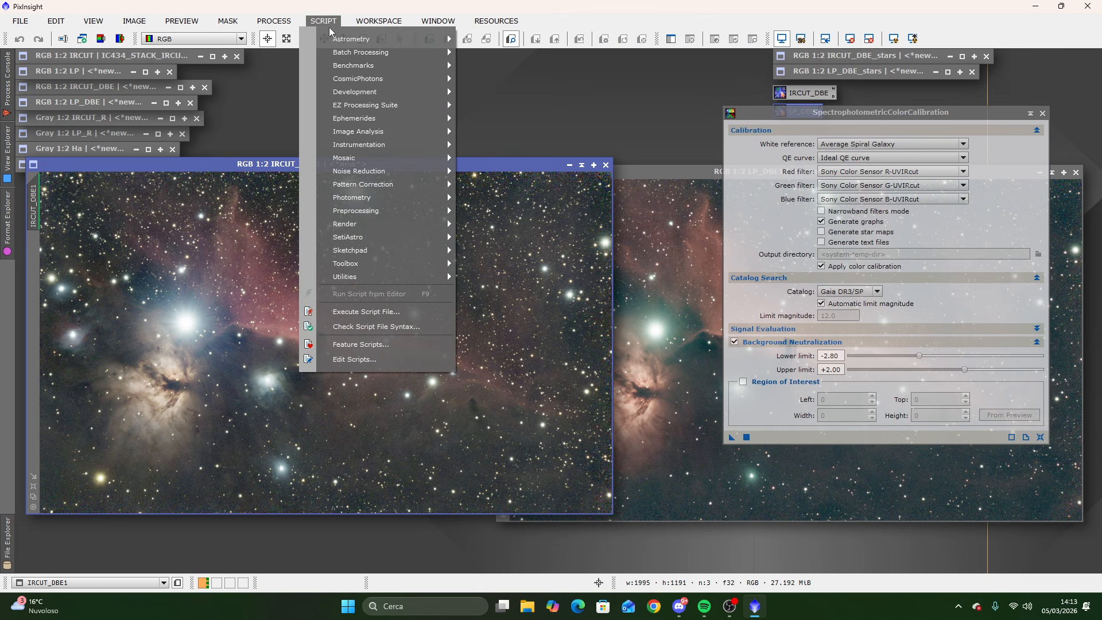
pyautogui.moveTo(368, 40)
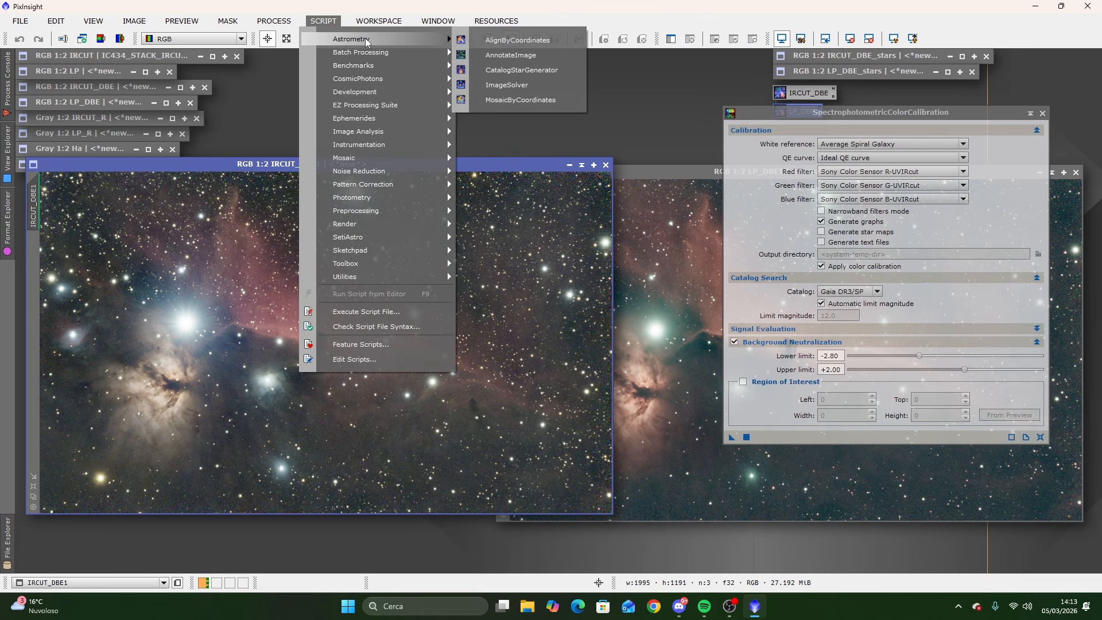
pyautogui.click(505, 86)
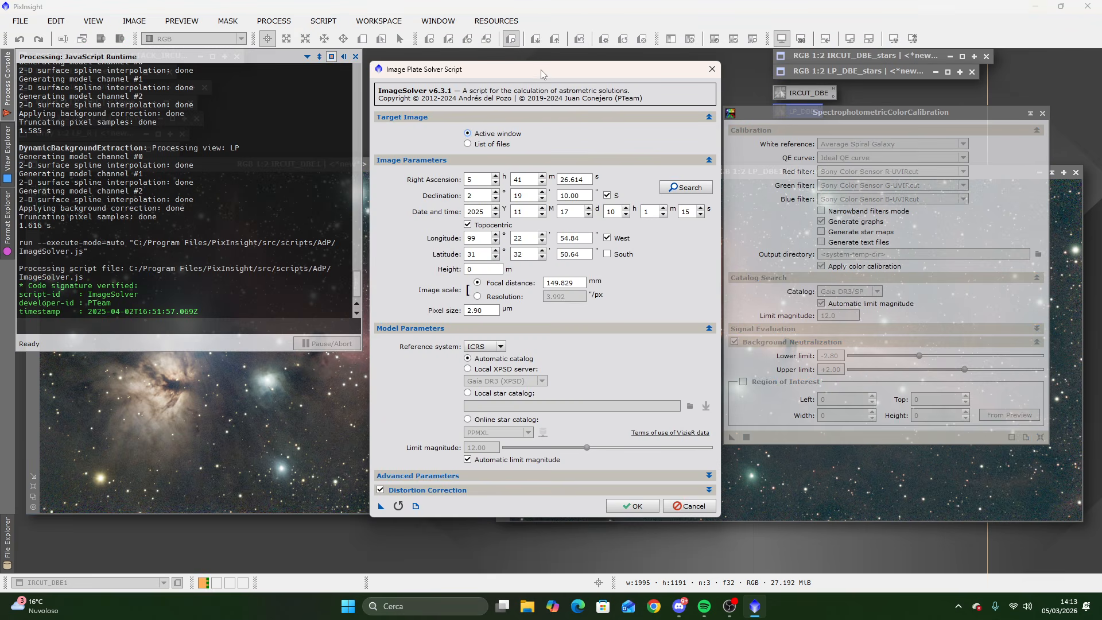
pyautogui.moveTo(540, 70); pyautogui.dragTo(550, 73)
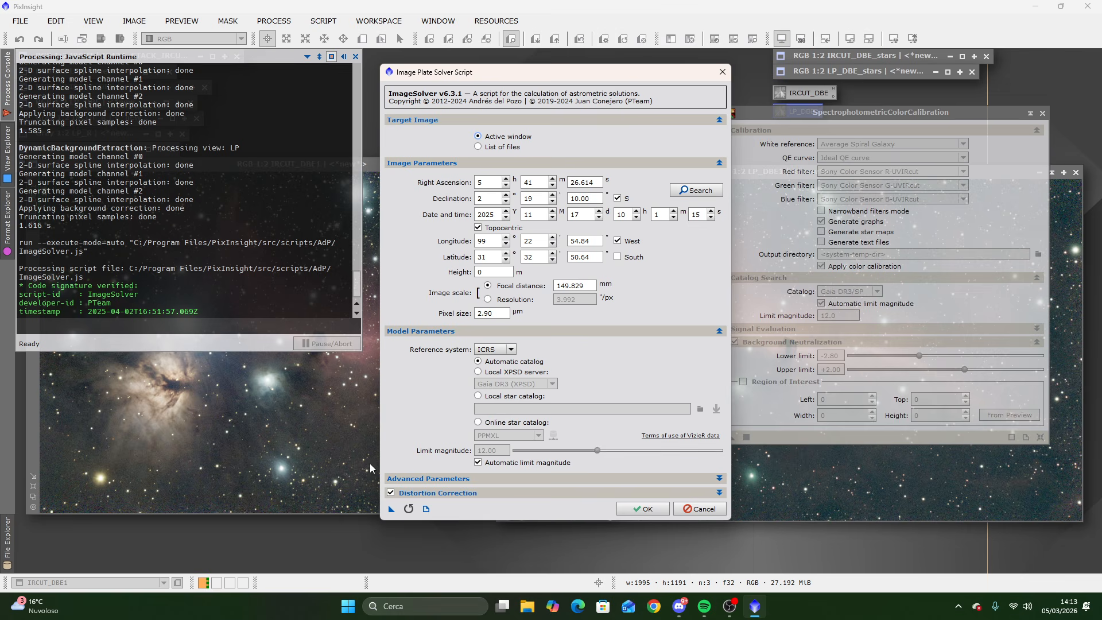
pyautogui.click(642, 509)
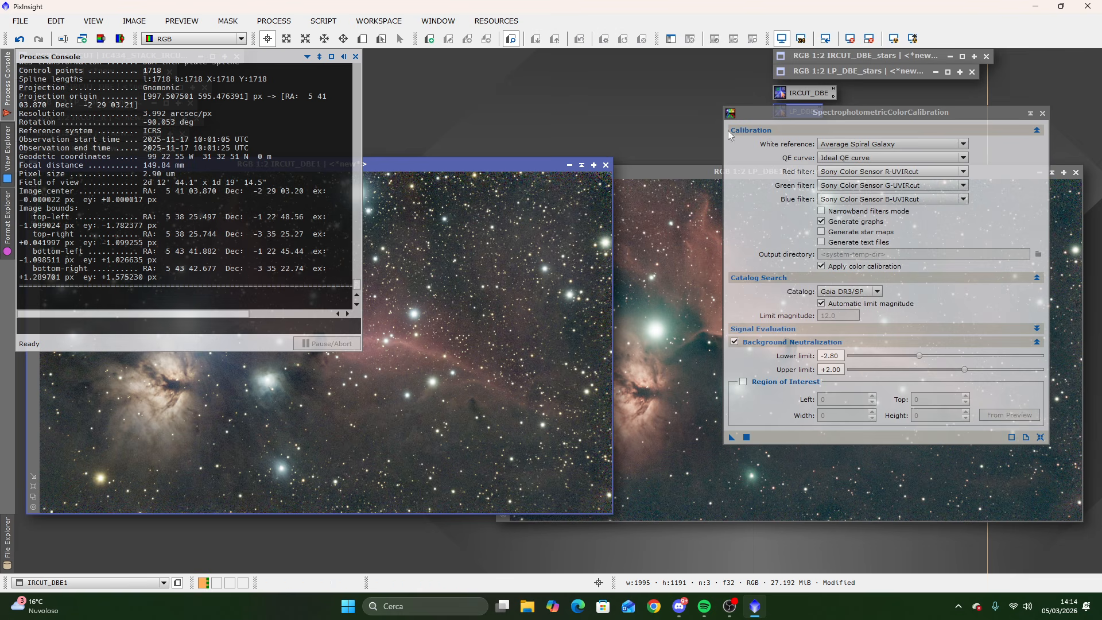
# Apply SpectrophotometricColorCalibration to IRCUT_DBE1 with the Average Spiral Galaxy reference and Sony UVIRcut filters, and close the white balance graphs.
pyautogui.moveTo(887, 113); pyautogui.dragTo(780, 165)
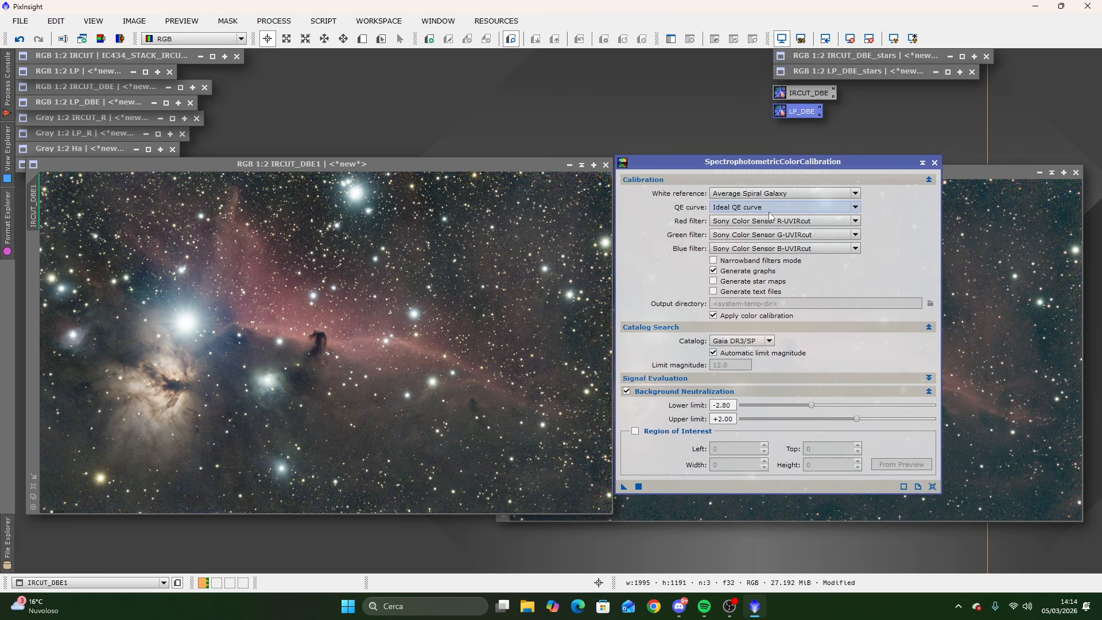
pyautogui.click(292, 165)
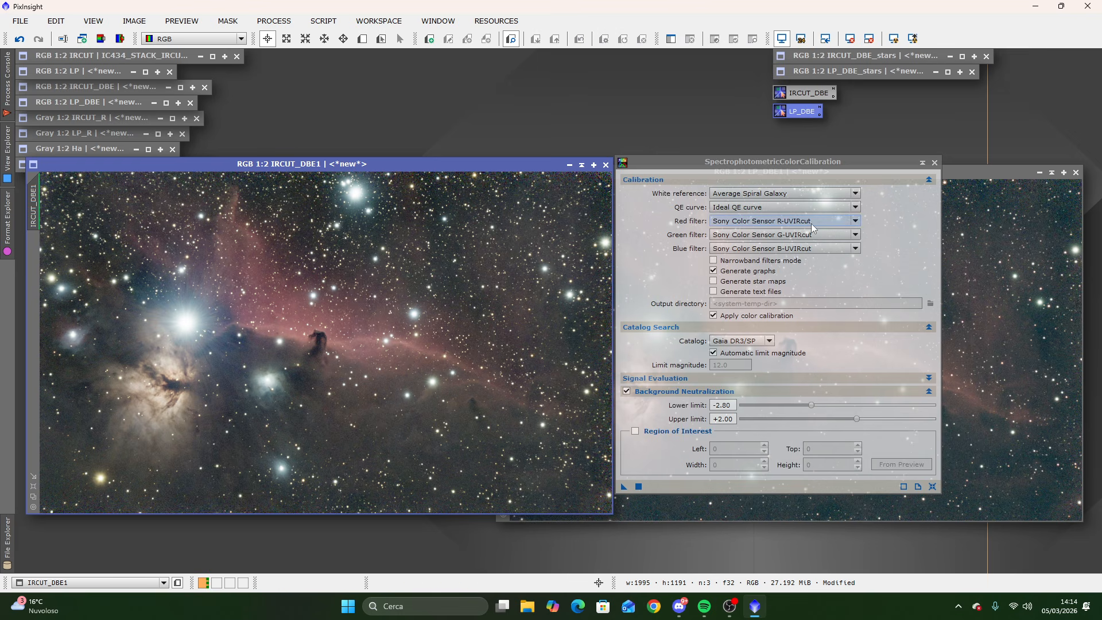
pyautogui.click(893, 232)
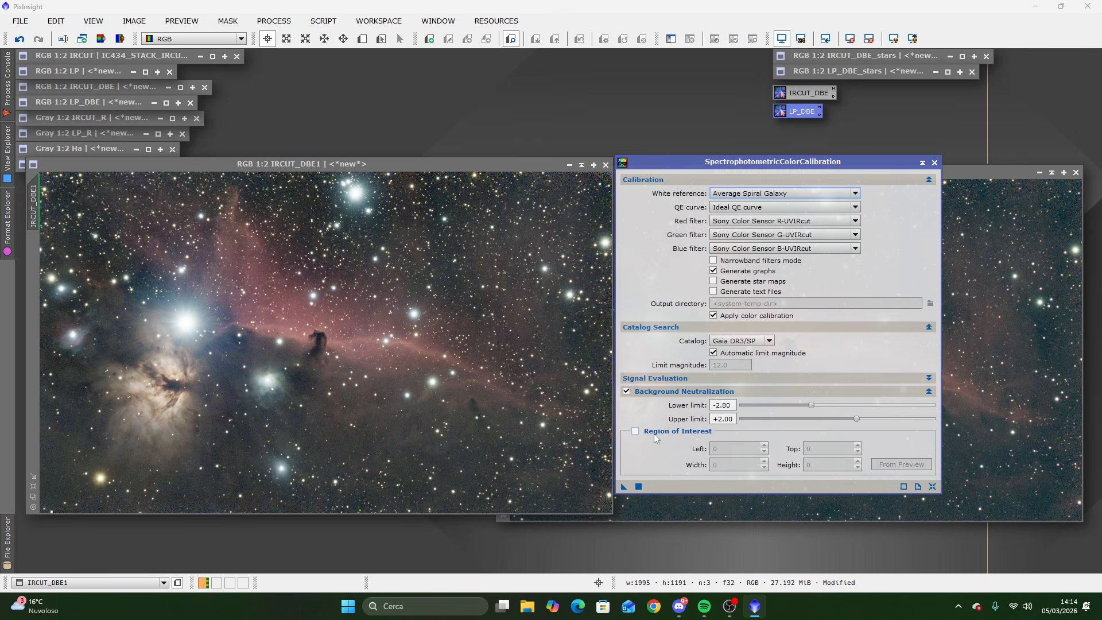
pyautogui.moveTo(655, 438)
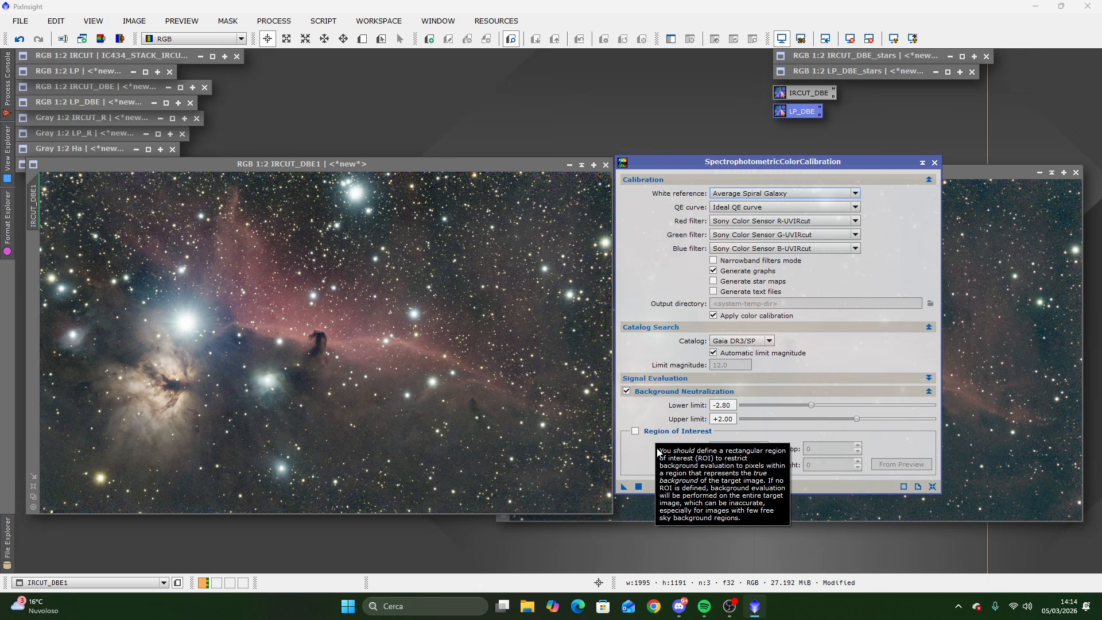
pyautogui.click(622, 488)
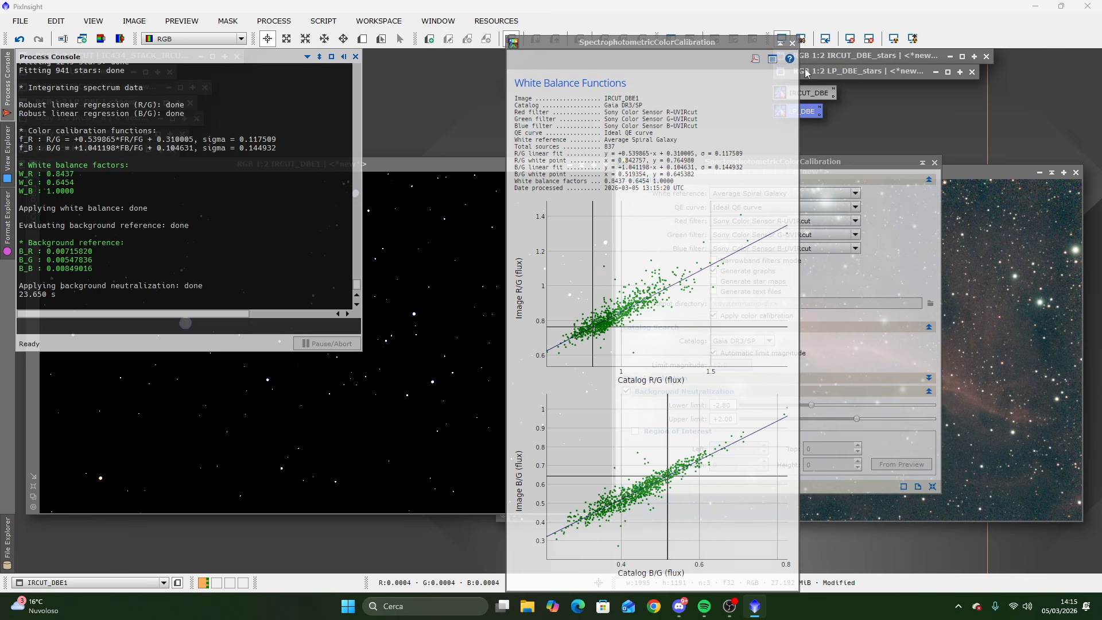
pyautogui.click(791, 43)
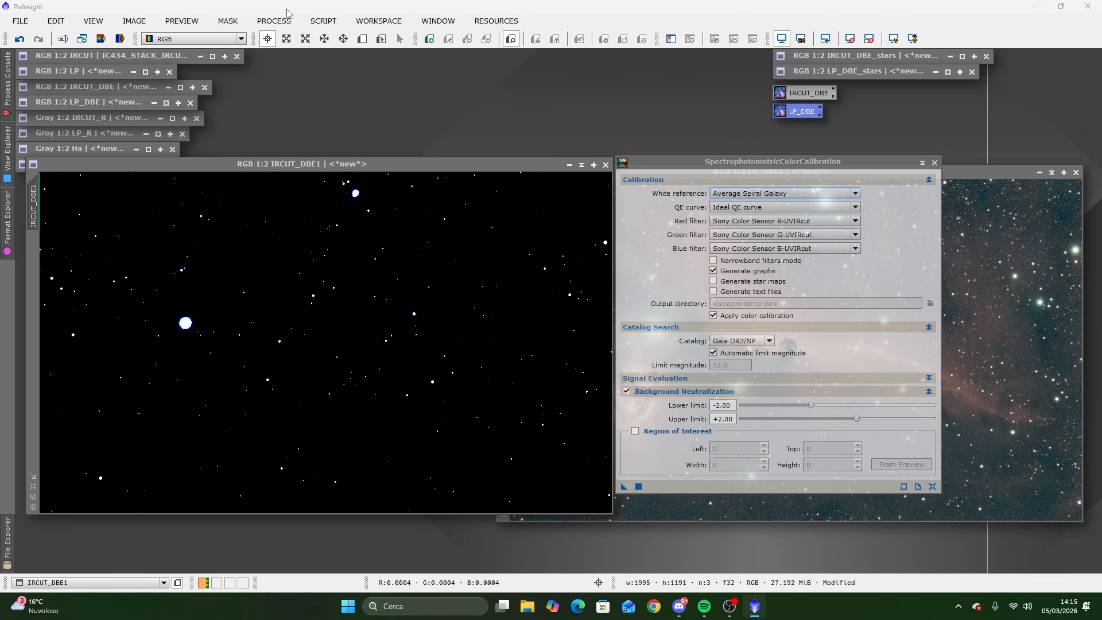
# Auto-stretch the color-calibrated IRCUT_DBE1 image using ScreenTransferFunction with linked RGB channels.
pyautogui.click(271, 21)
pyautogui.moveTo(427, 13)
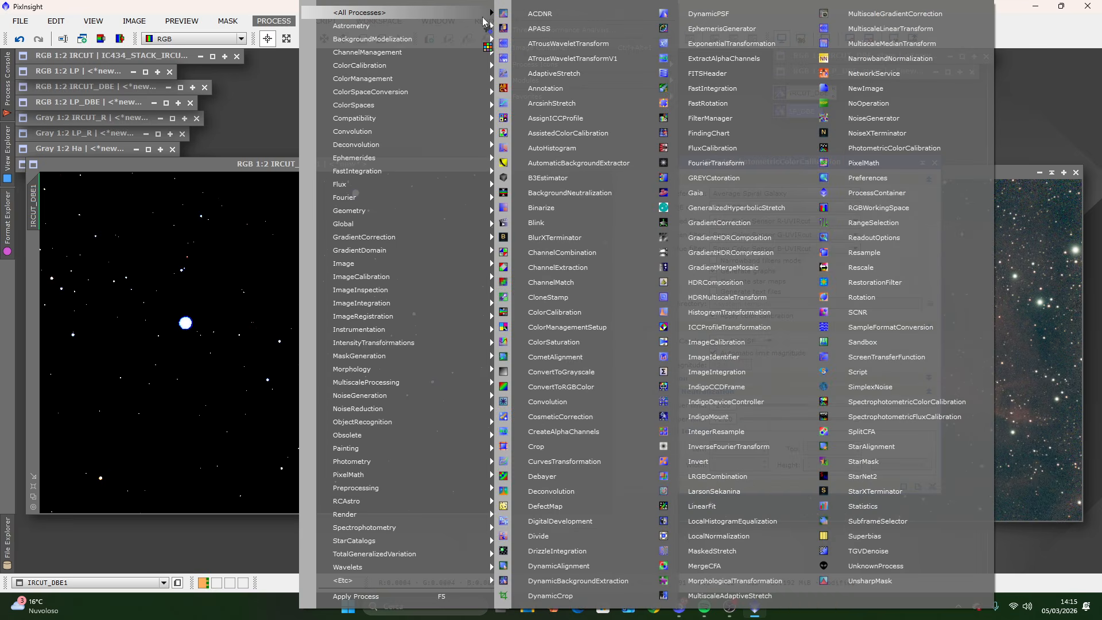
pyautogui.click(900, 357)
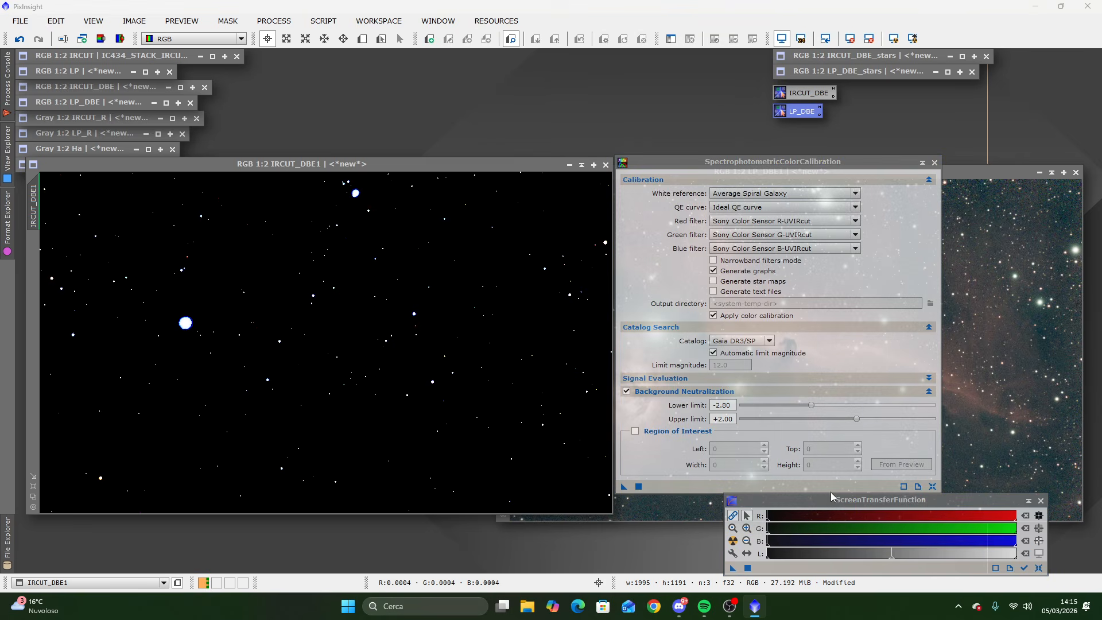
pyautogui.moveTo(866, 495); pyautogui.dragTo(784, 181)
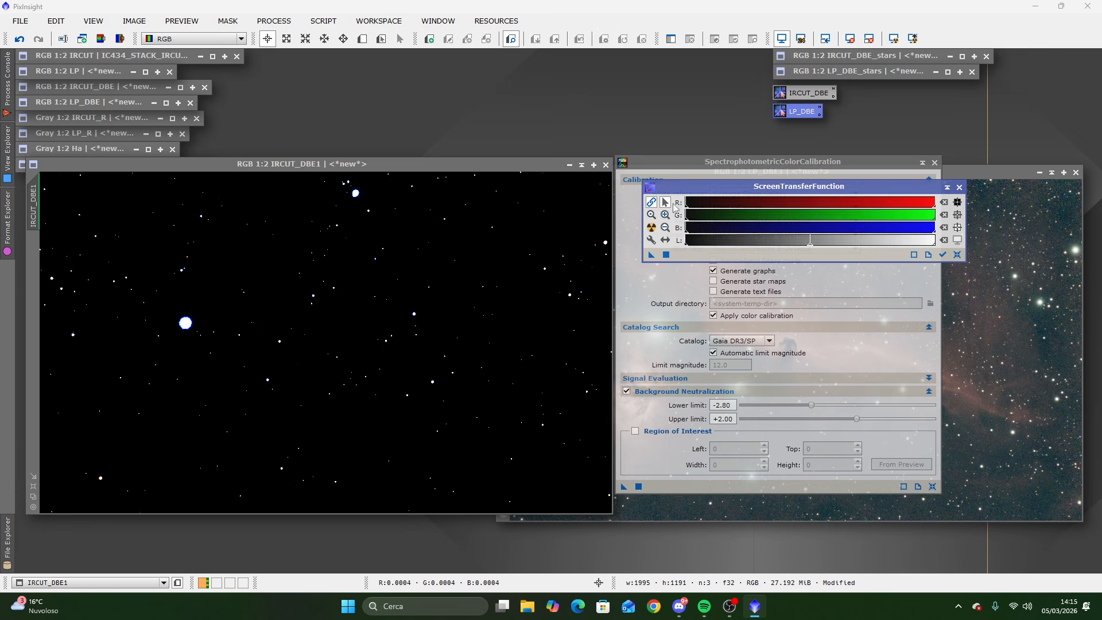
pyautogui.click(651, 228)
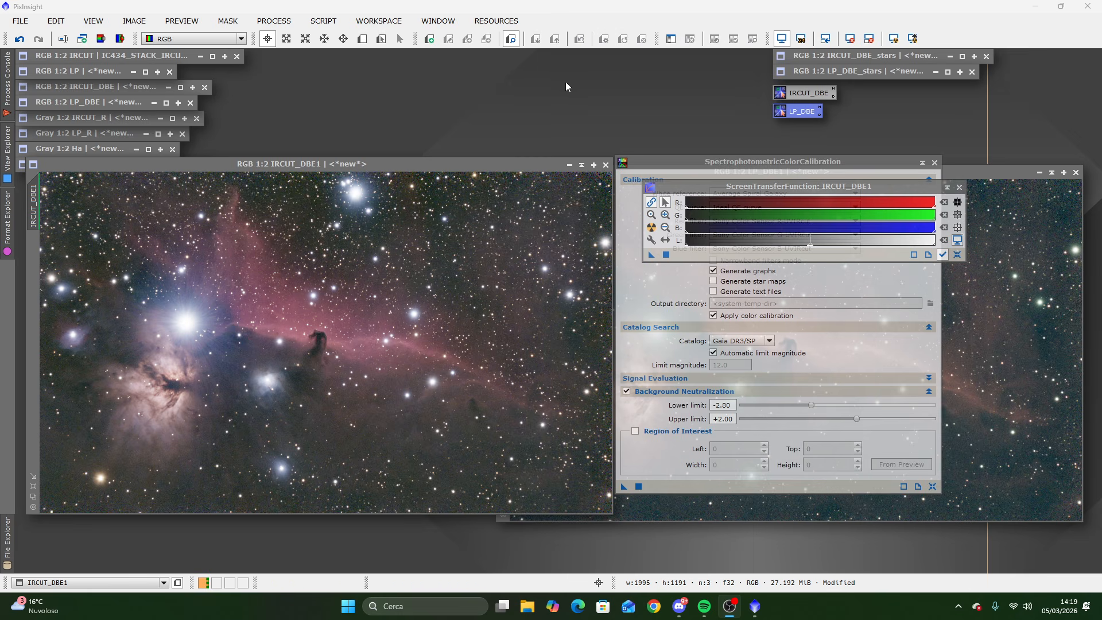
pyautogui.click(248, 166)
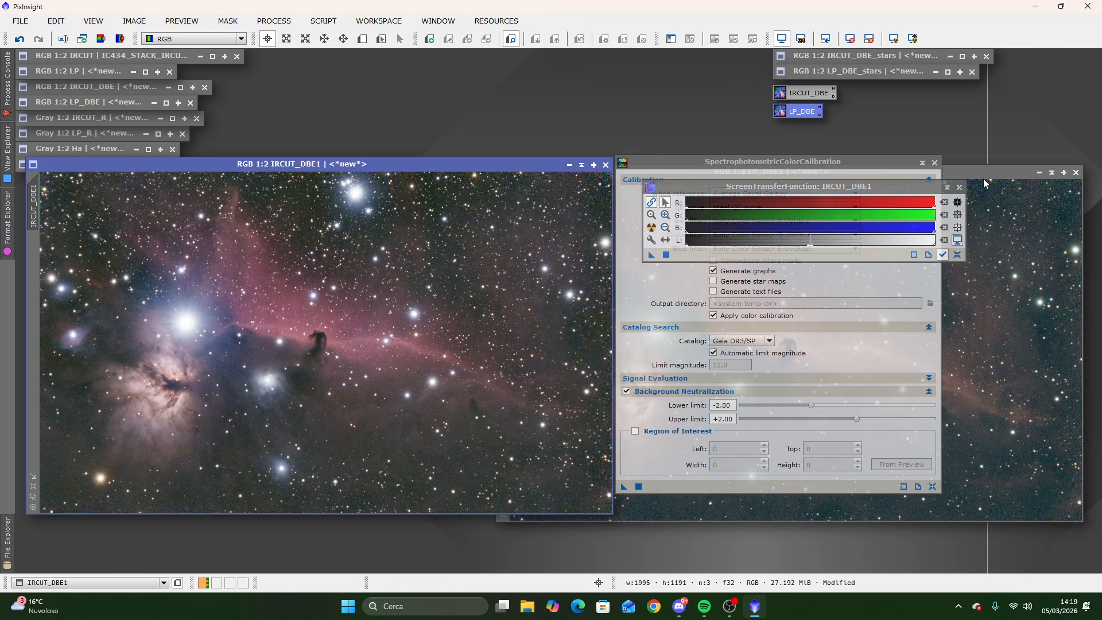
pyautogui.moveTo(737, 613)
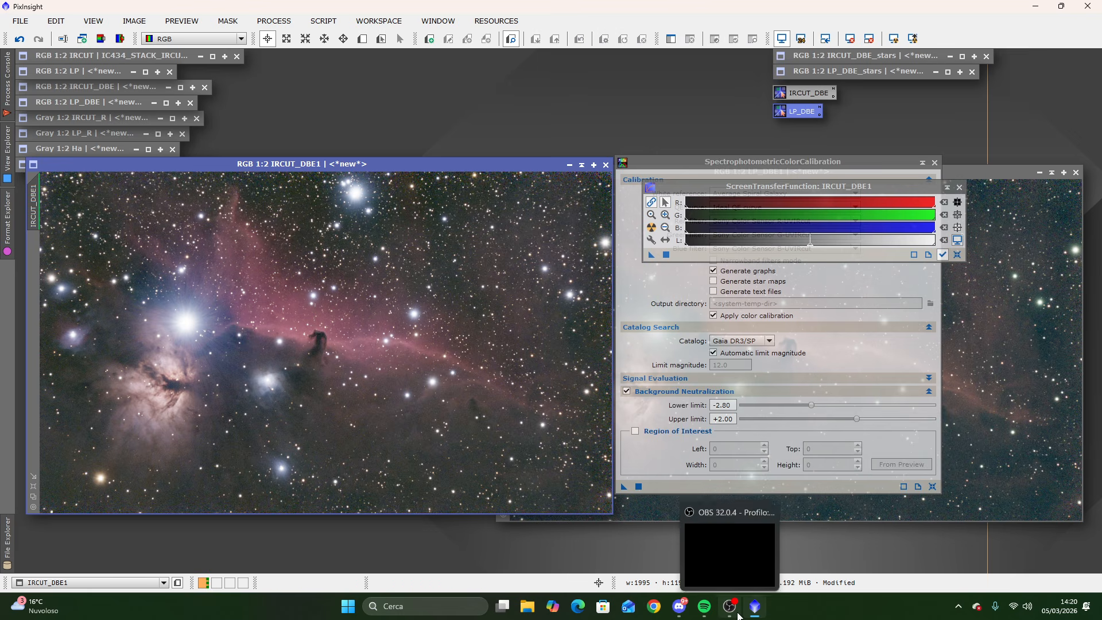
pyautogui.moveTo(753, 554)
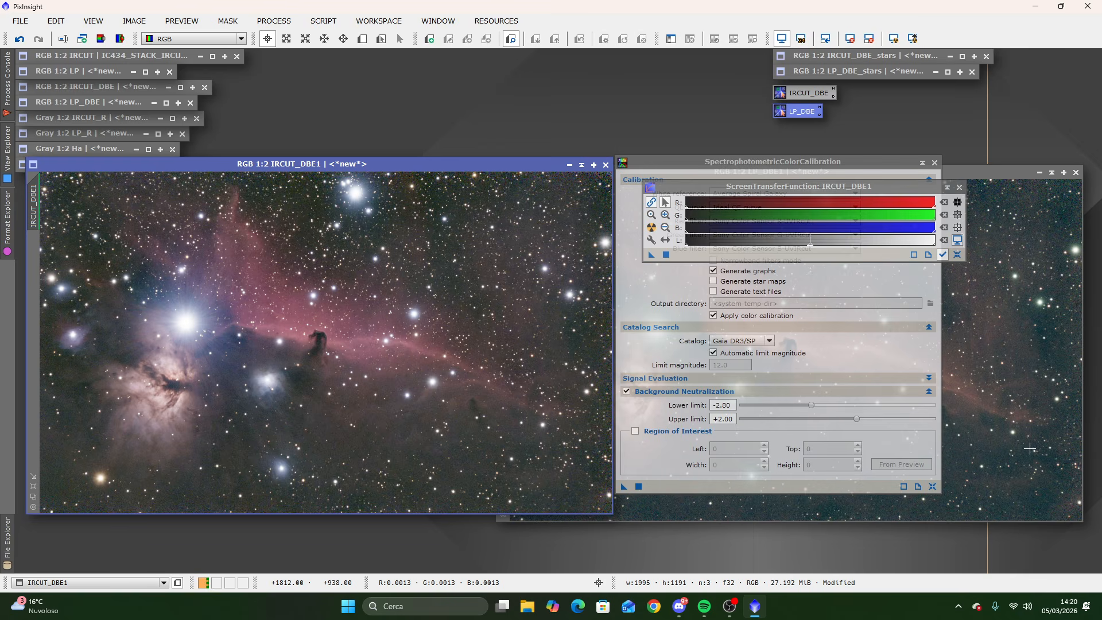
# Place the LP_DBE1 image over IRCUT_DBE1 and move ScreenTransferFunction clear of the color calibration settings.
pyautogui.click(986, 173)
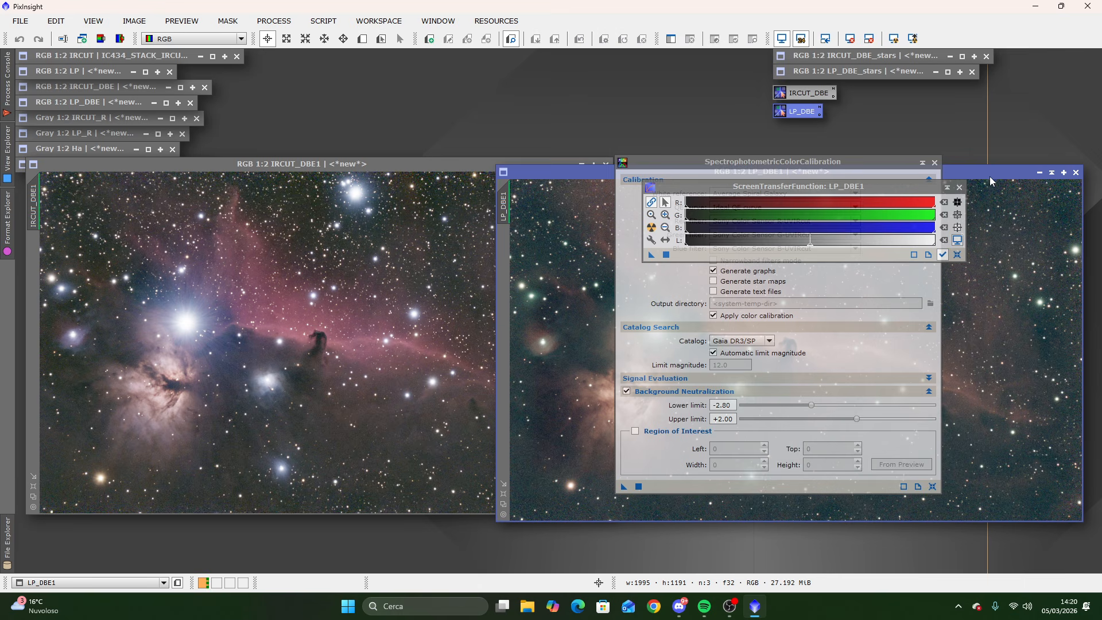
pyautogui.moveTo(998, 171); pyautogui.dragTo(532, 166)
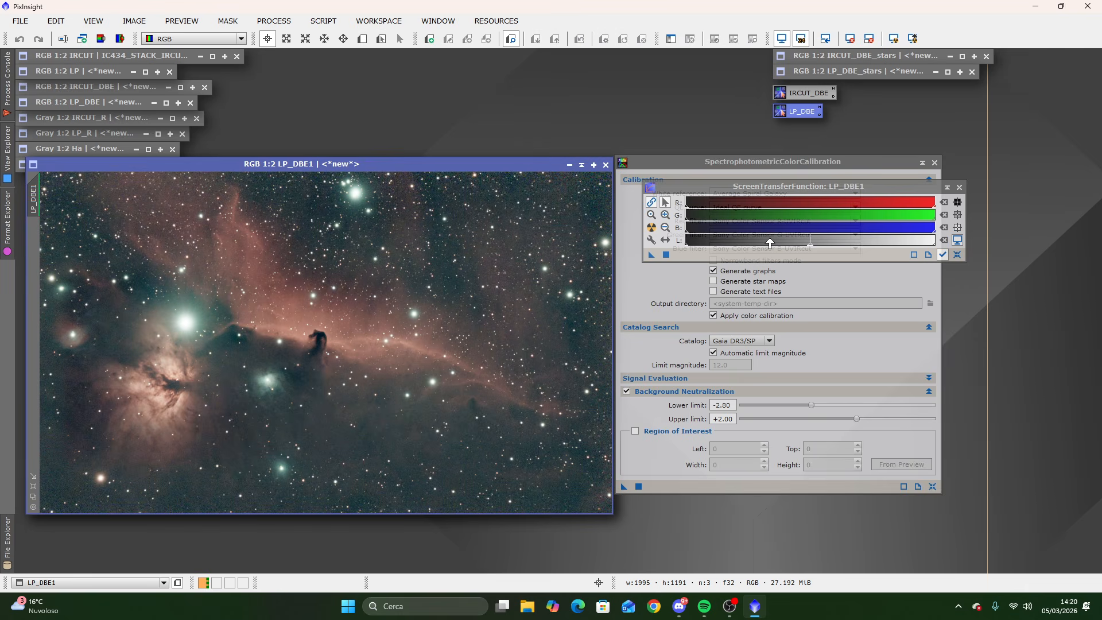
pyautogui.moveTo(863, 184); pyautogui.dragTo(664, 57)
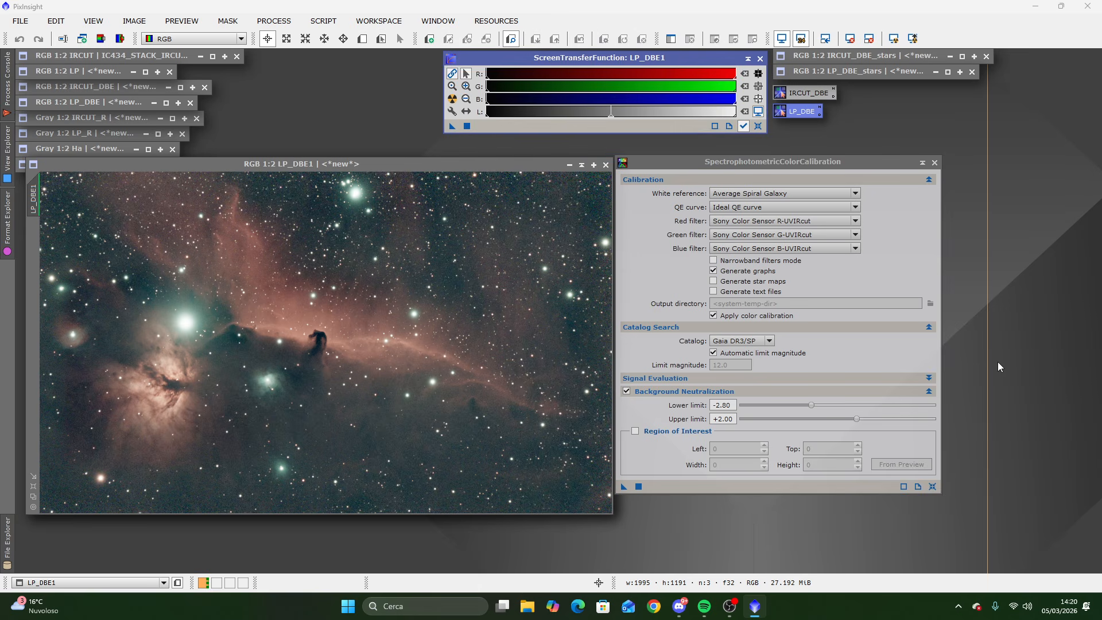
# Set the red, green and blue calibration filters to Seestar-LP-R, Seestar-LP-G and Seestar-LP-B, and try to apply SpectrophotometricColorCalibration to LP_DBE1.
pyautogui.click(809, 220)
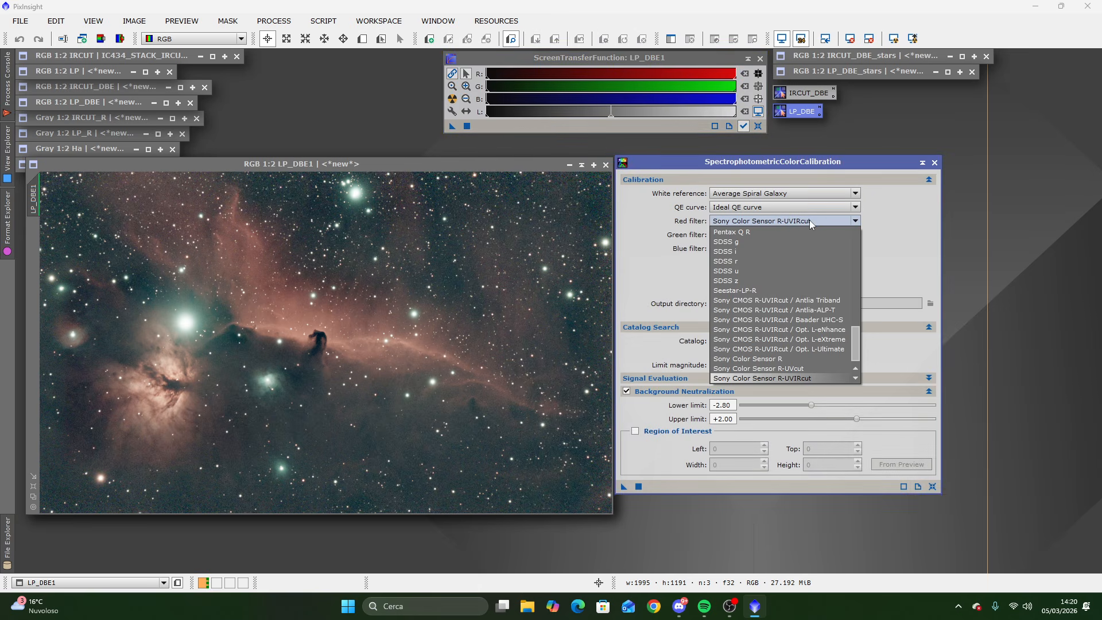
pyautogui.click(752, 288)
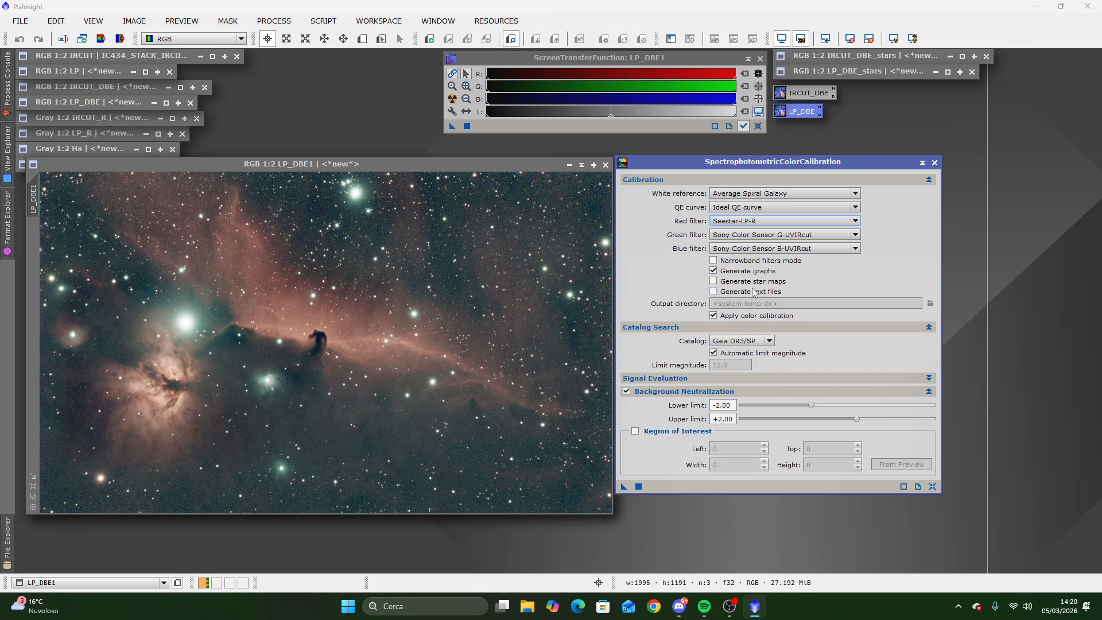
pyautogui.click(772, 237)
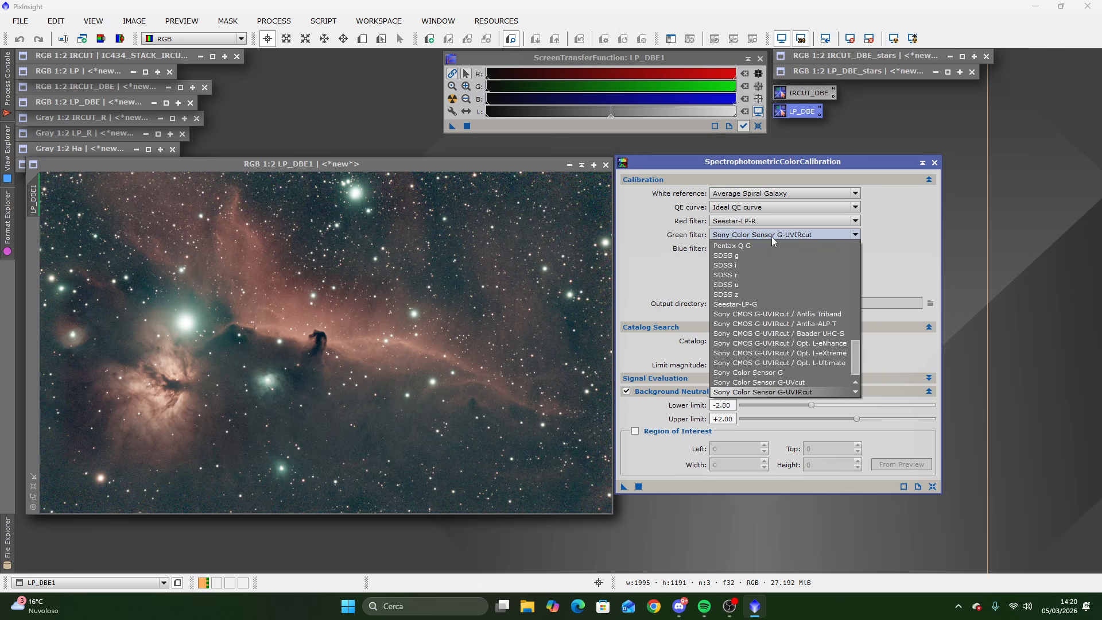
pyautogui.click(743, 304)
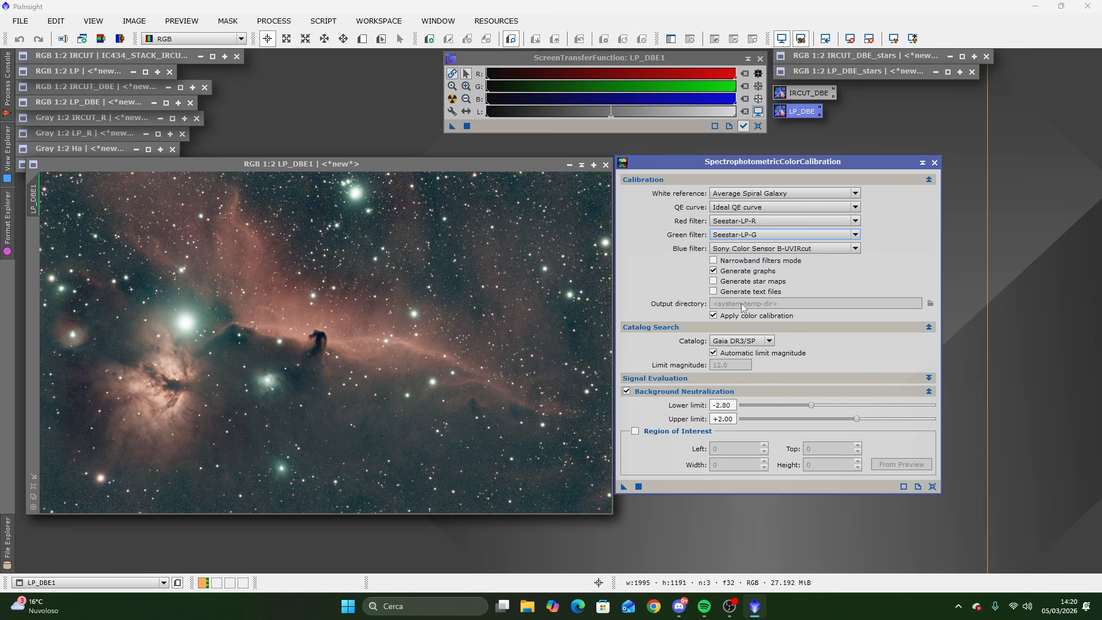
pyautogui.click(793, 250)
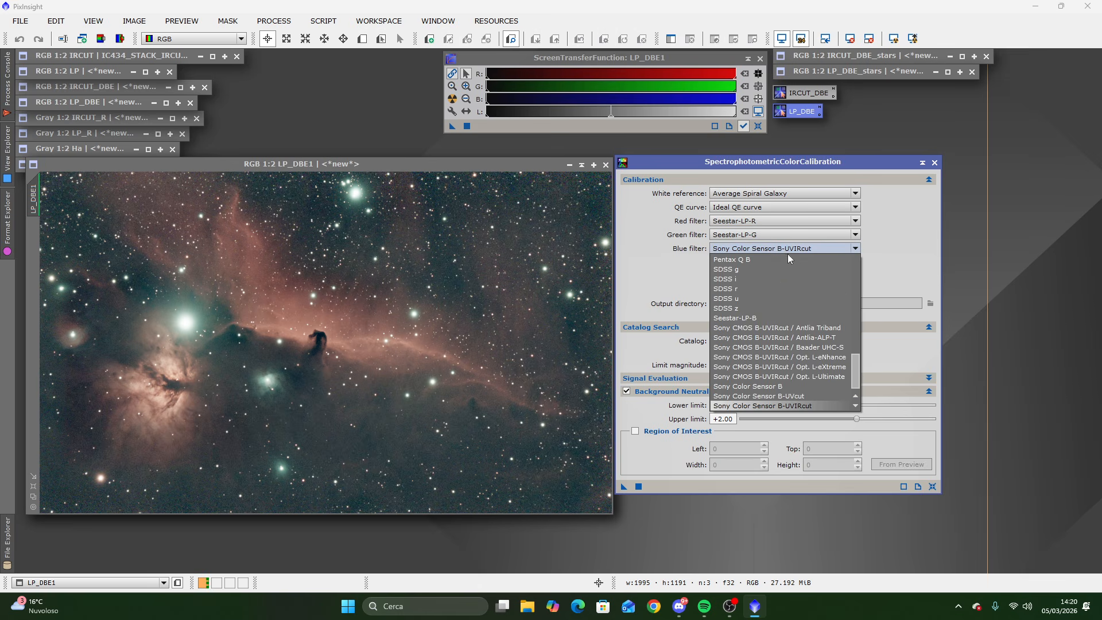
pyautogui.click(759, 319)
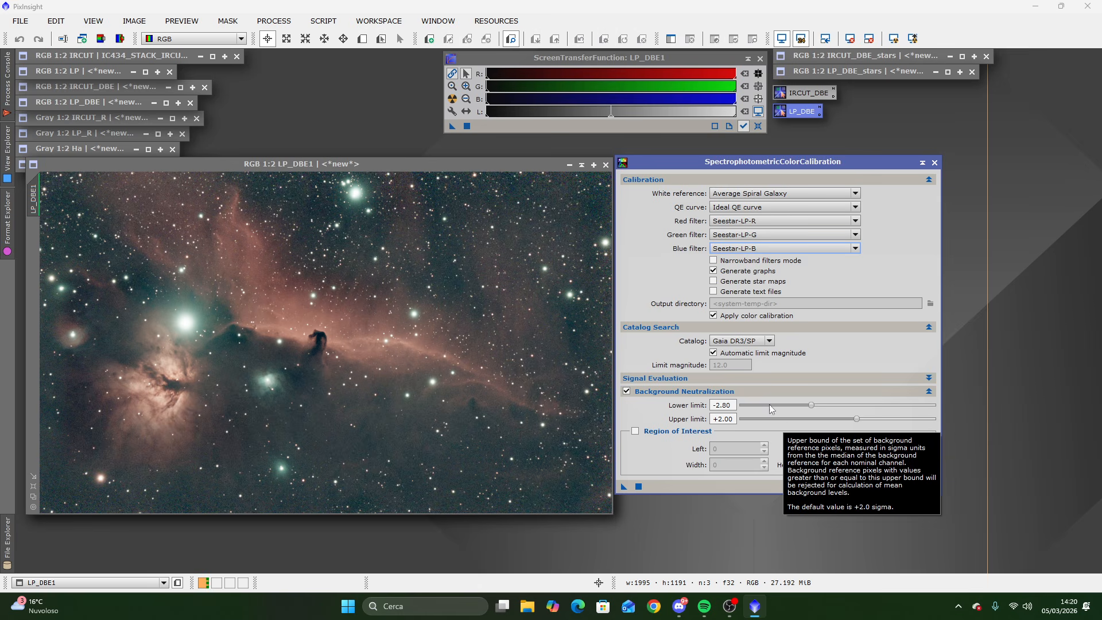
pyautogui.click(624, 488)
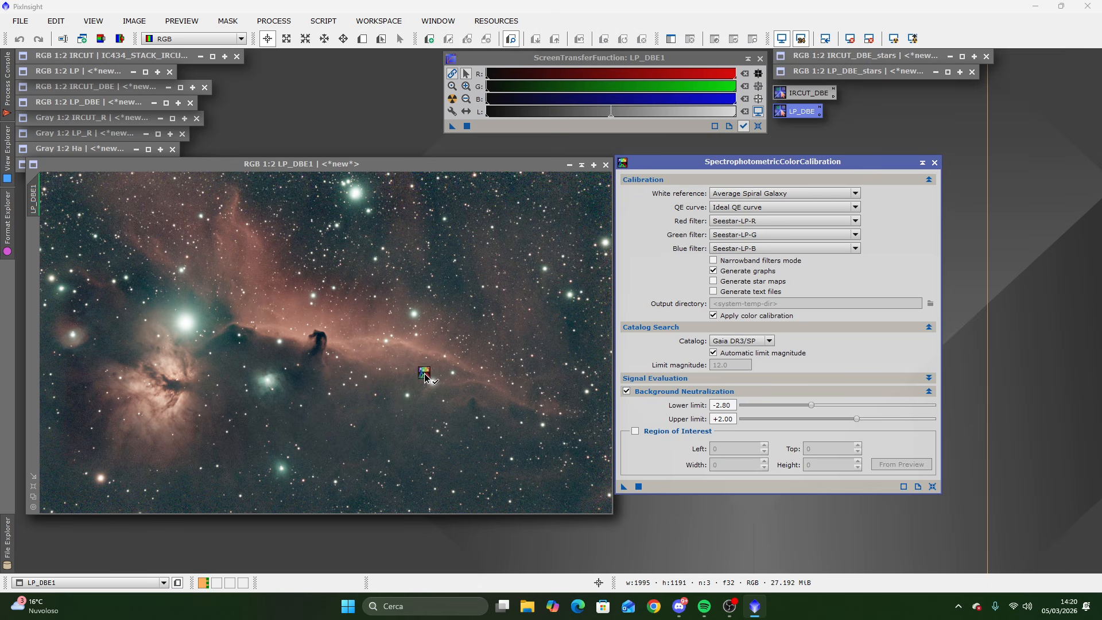
pyautogui.moveTo(336, 332); pyautogui.dragTo(335, 333)
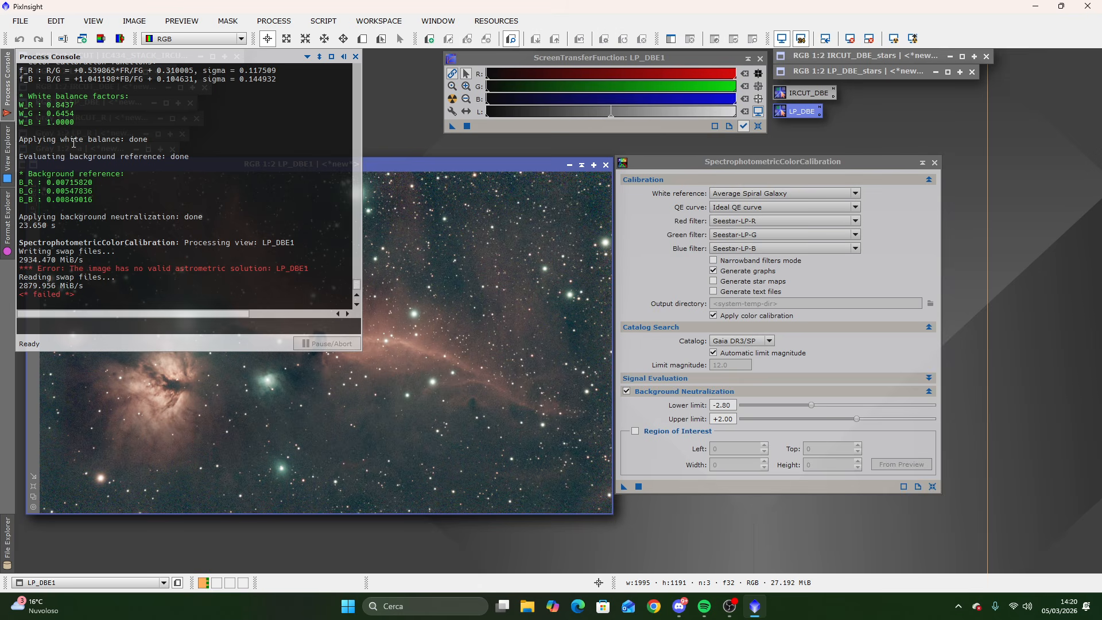
# Plate-solve the LP_DBE1 image with the ImageSolver script, using the existing coordinates, 149.829 mm focal distance and 2.90 µm pixel size.
pyautogui.click(399, 170)
pyautogui.click(323, 21)
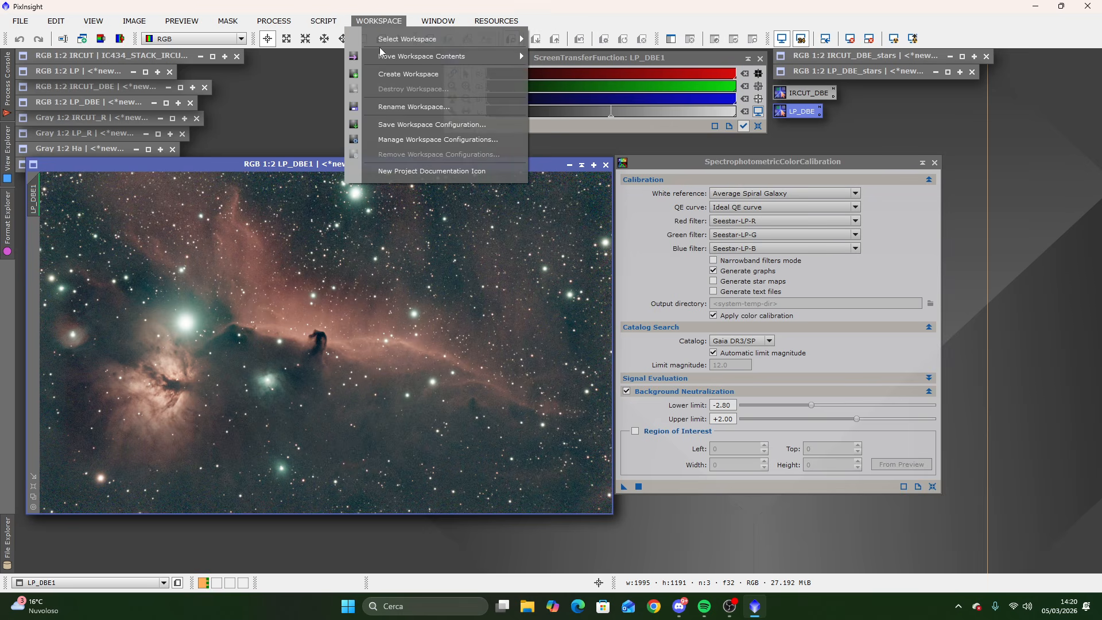
pyautogui.moveTo(341, 44)
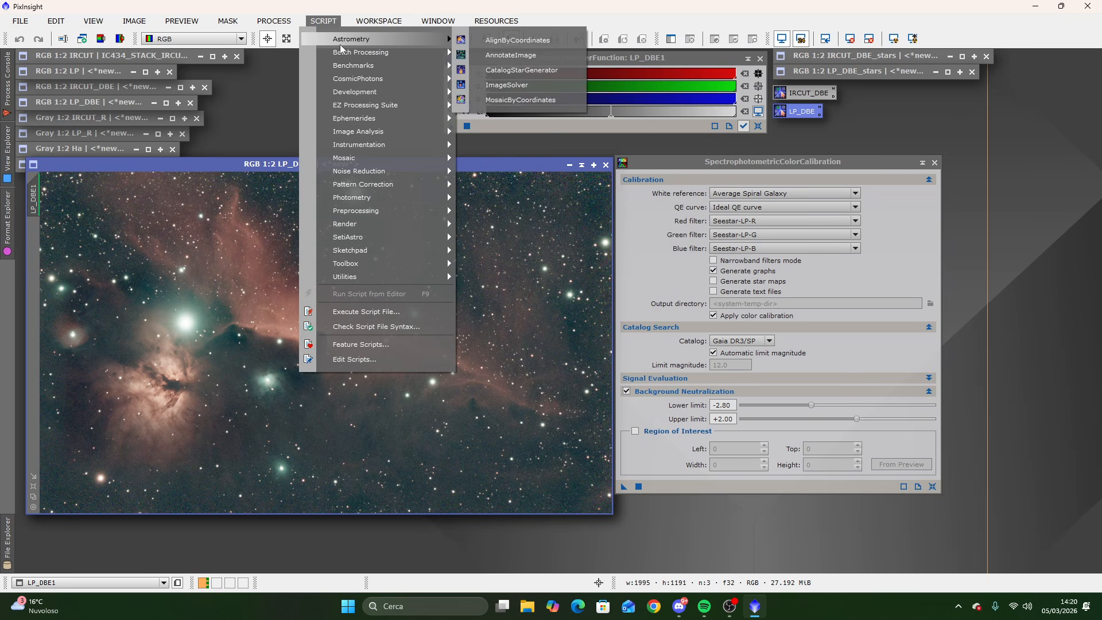
pyautogui.click(505, 86)
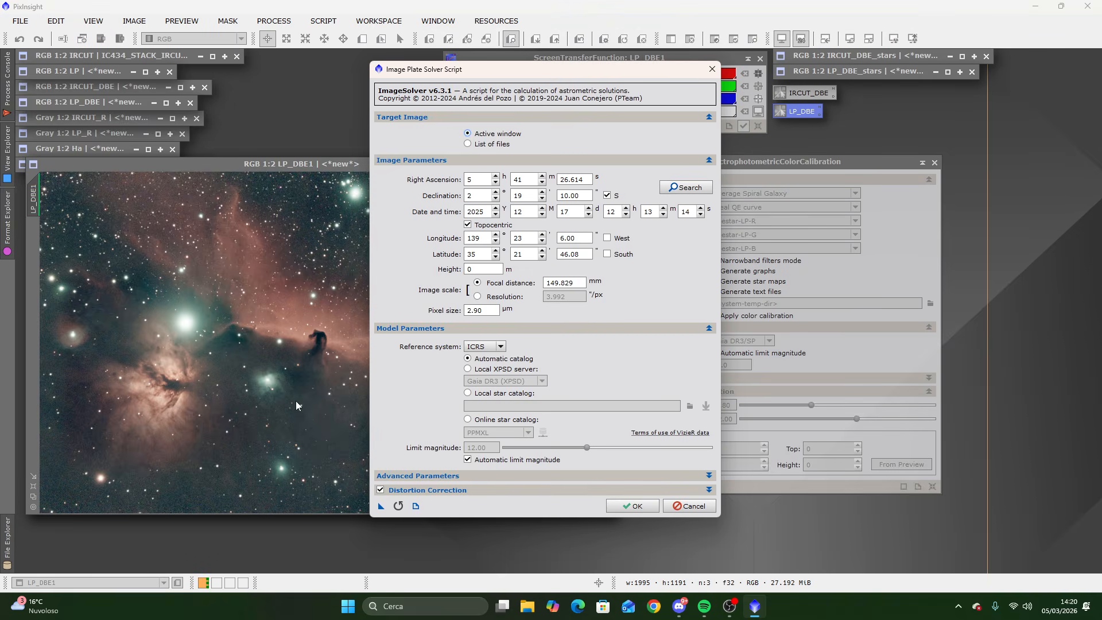
pyautogui.click(638, 504)
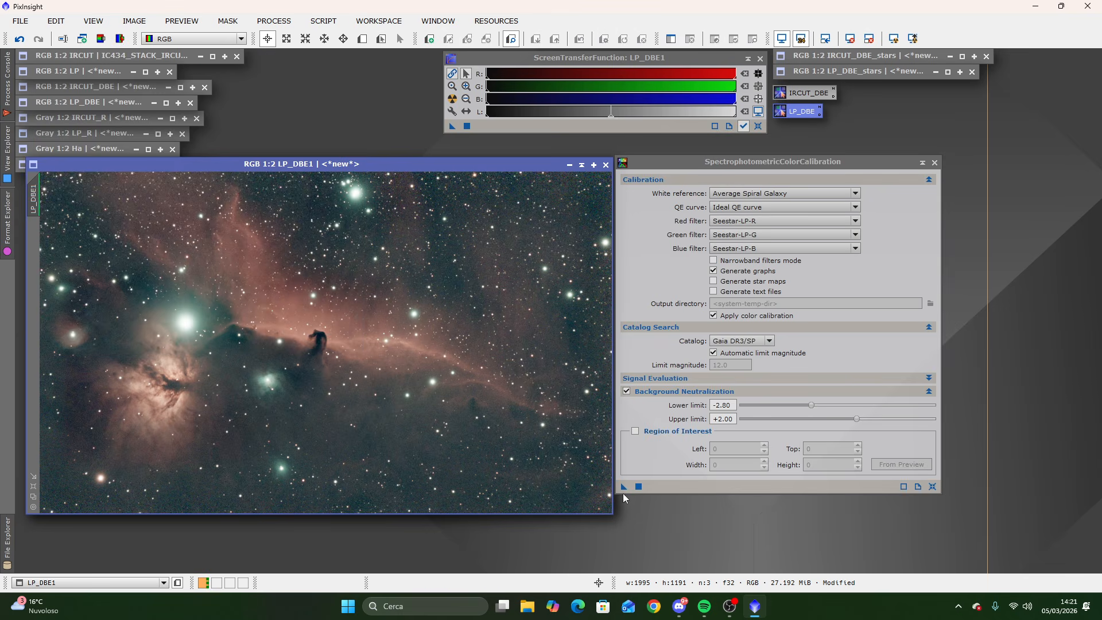
# Apply SpectrophotometricColorCalibration with the Seestar-LP filters to LP_DBE1, and auto-stretch the calibrated image with linked channels.
pyautogui.click(624, 487)
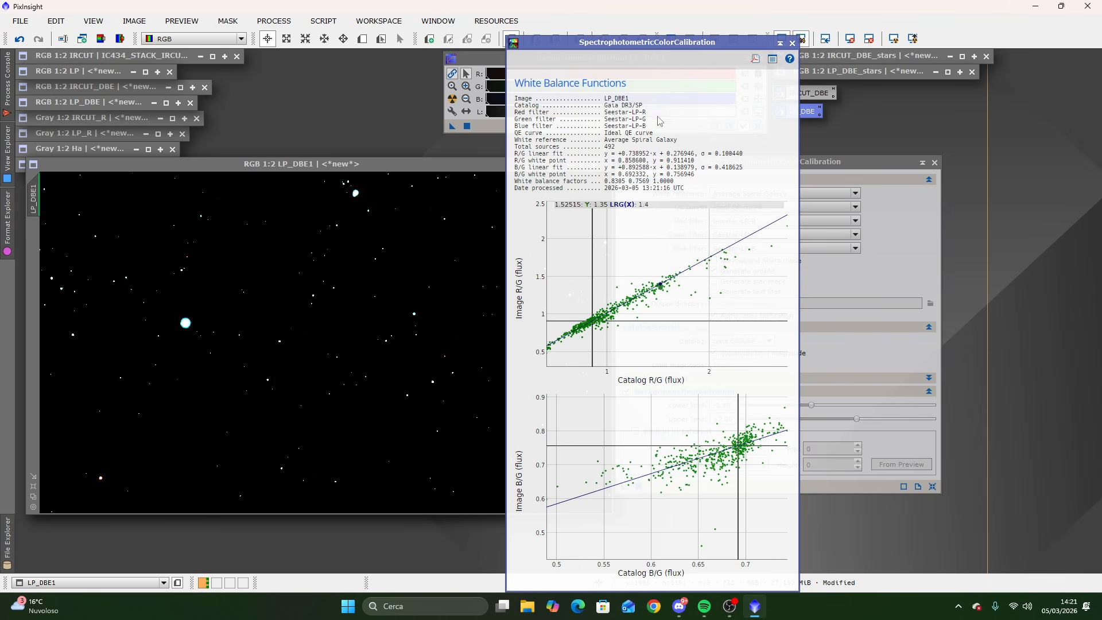
pyautogui.click(792, 43)
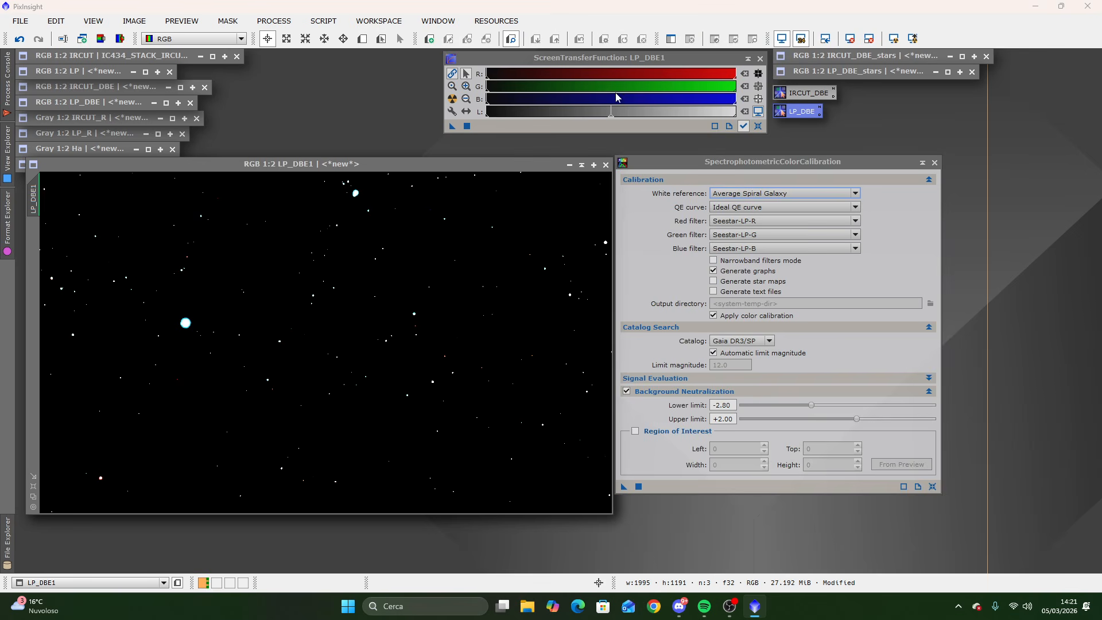
pyautogui.click(453, 102)
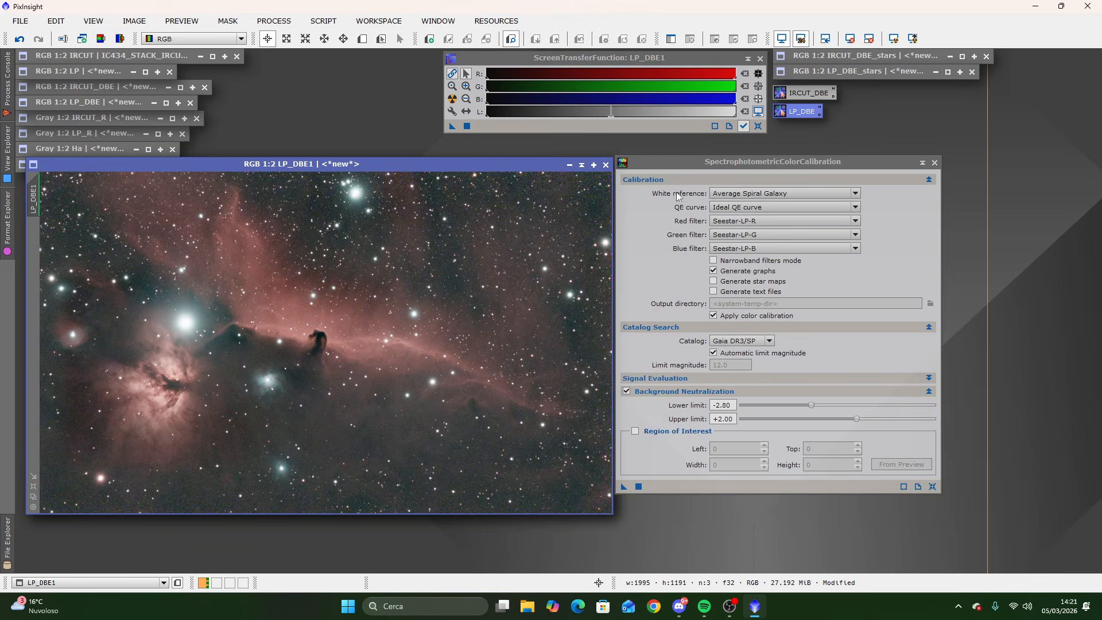
pyautogui.click(935, 162)
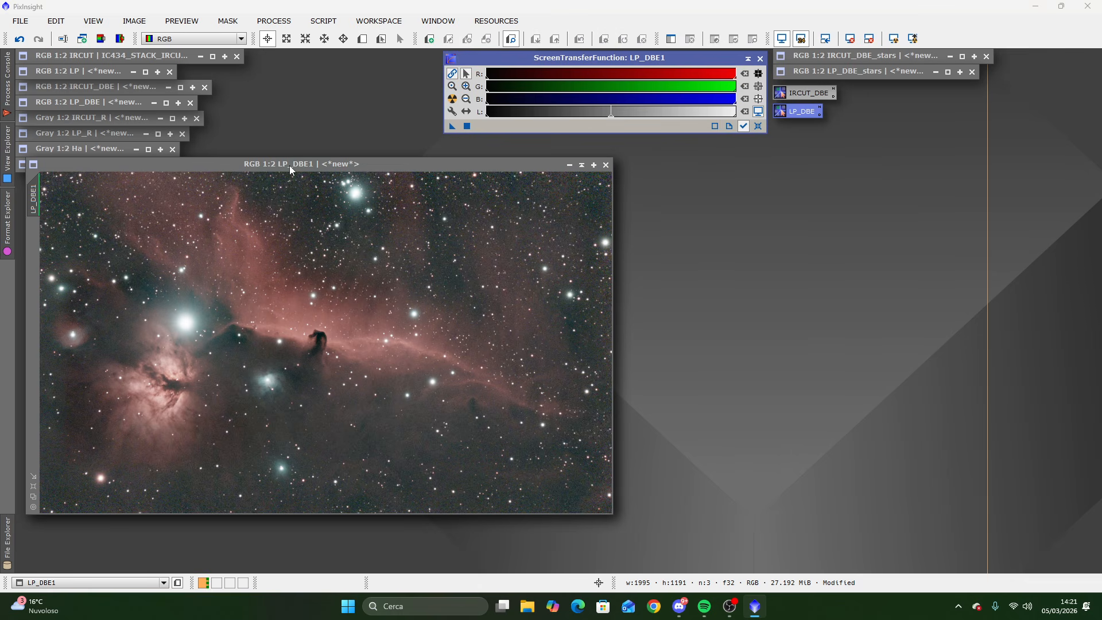
# Place LP_DBE1 beside IRCUT_DBE1 for comparison and close ScreenTransferFunction.
pyautogui.moveTo(290, 165); pyautogui.dragTo(741, 166)
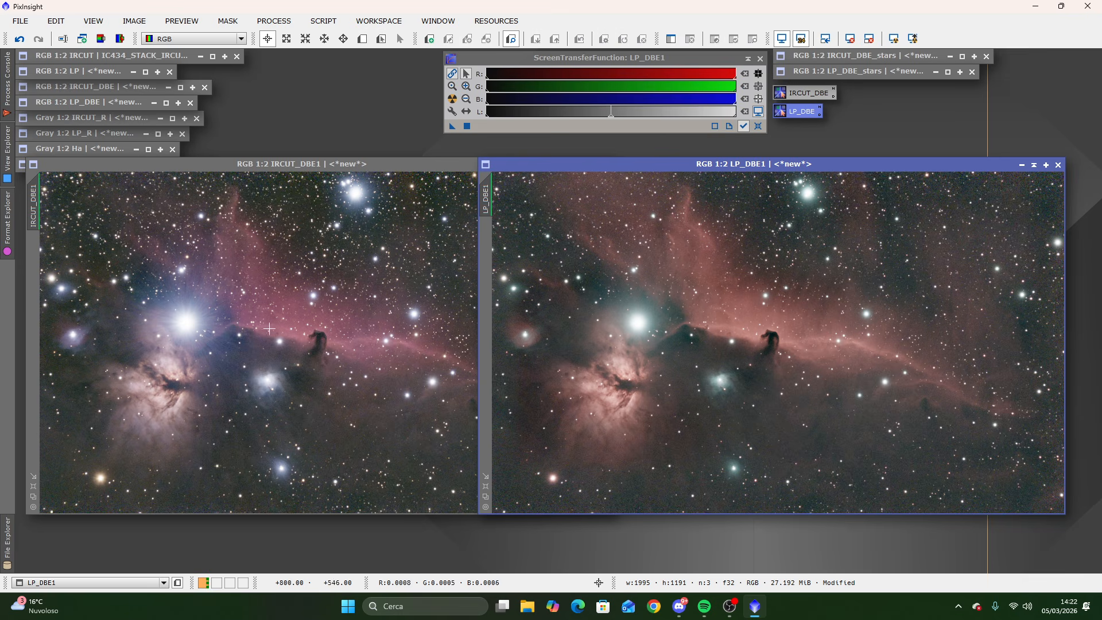
pyautogui.moveTo(746, 164); pyautogui.dragTo(800, 163)
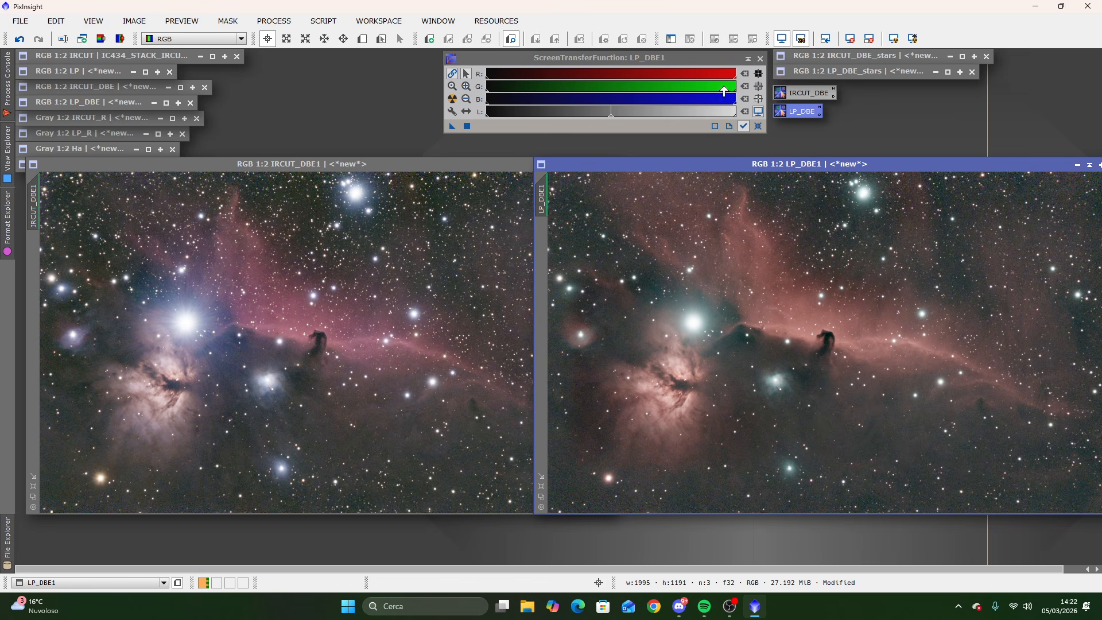
pyautogui.click(759, 60)
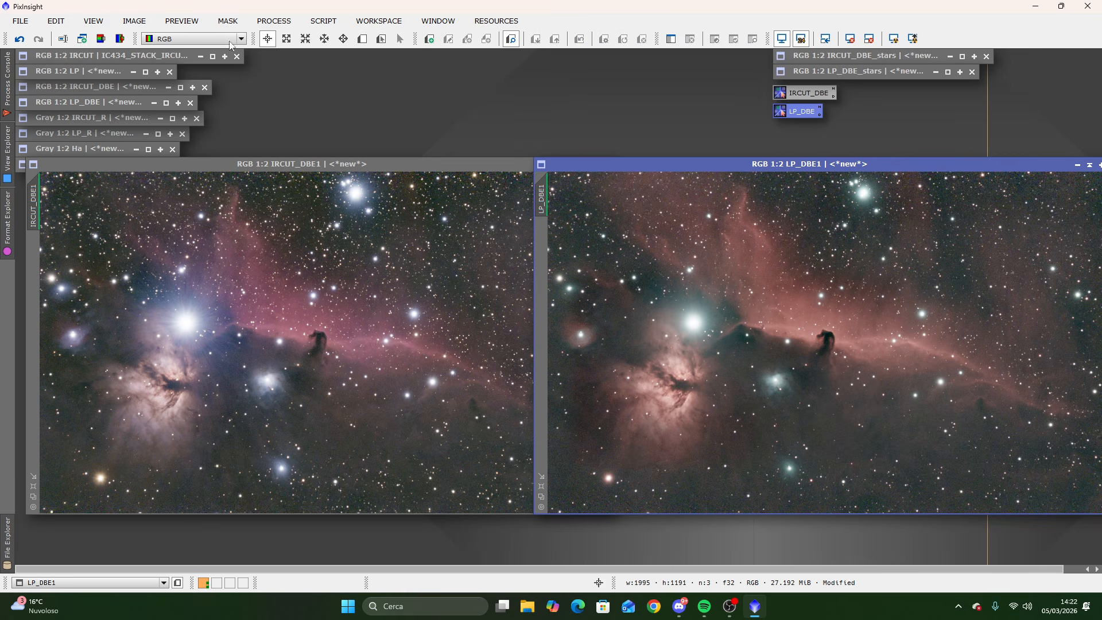
# Remove the stars from IRCUT_DBE1 with StarXTerminator, with Generate Star Image and Large Overlap enabled.
pyautogui.click(290, 26)
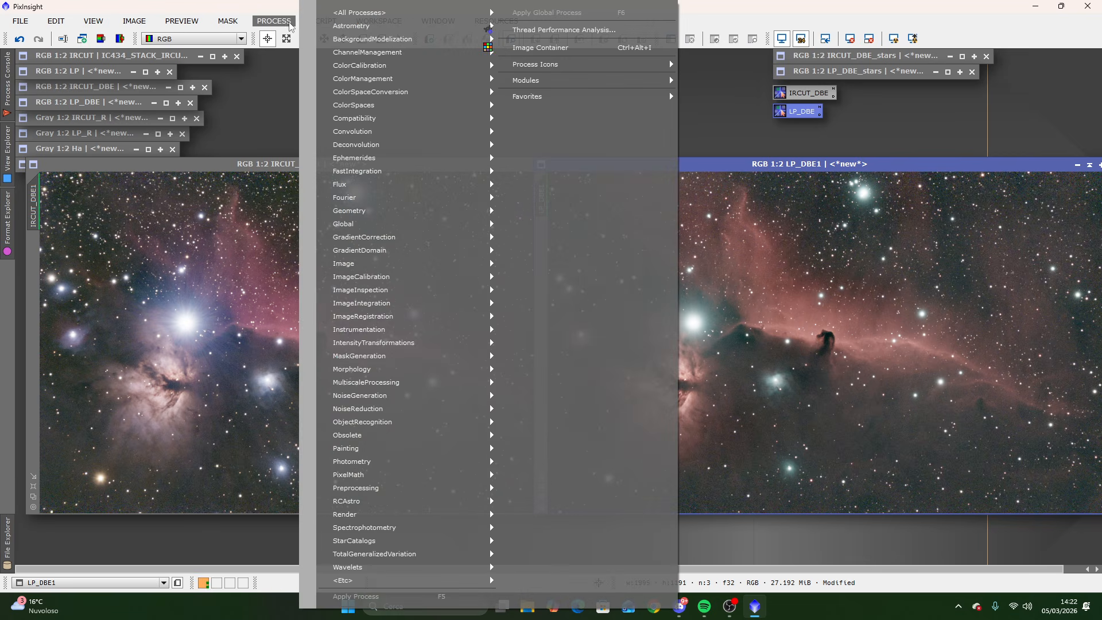
pyautogui.moveTo(477, 13)
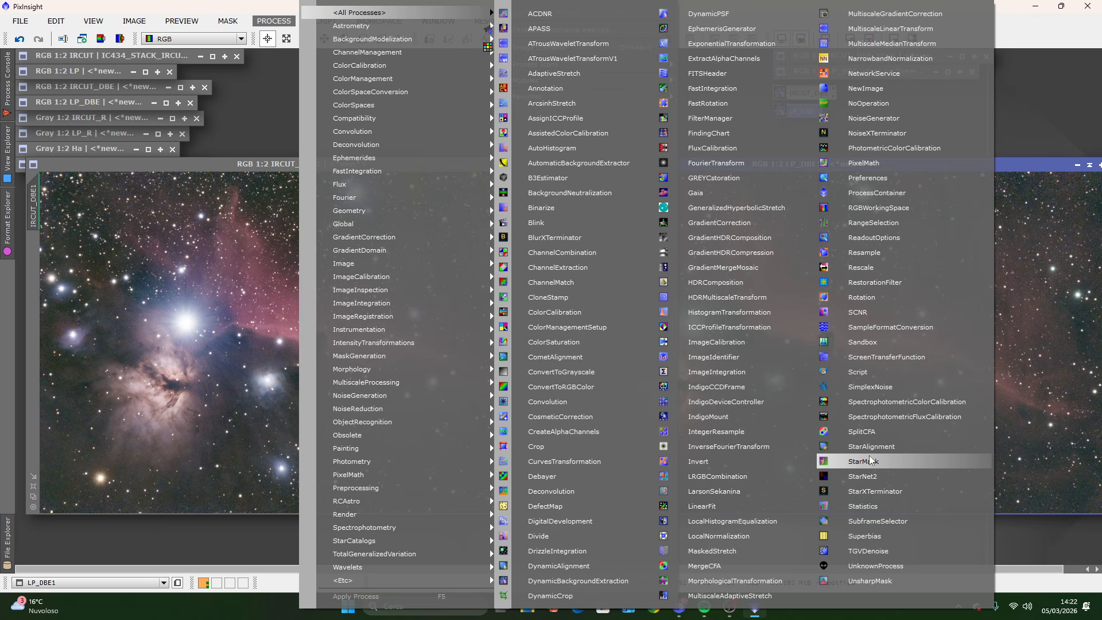
pyautogui.click(894, 494)
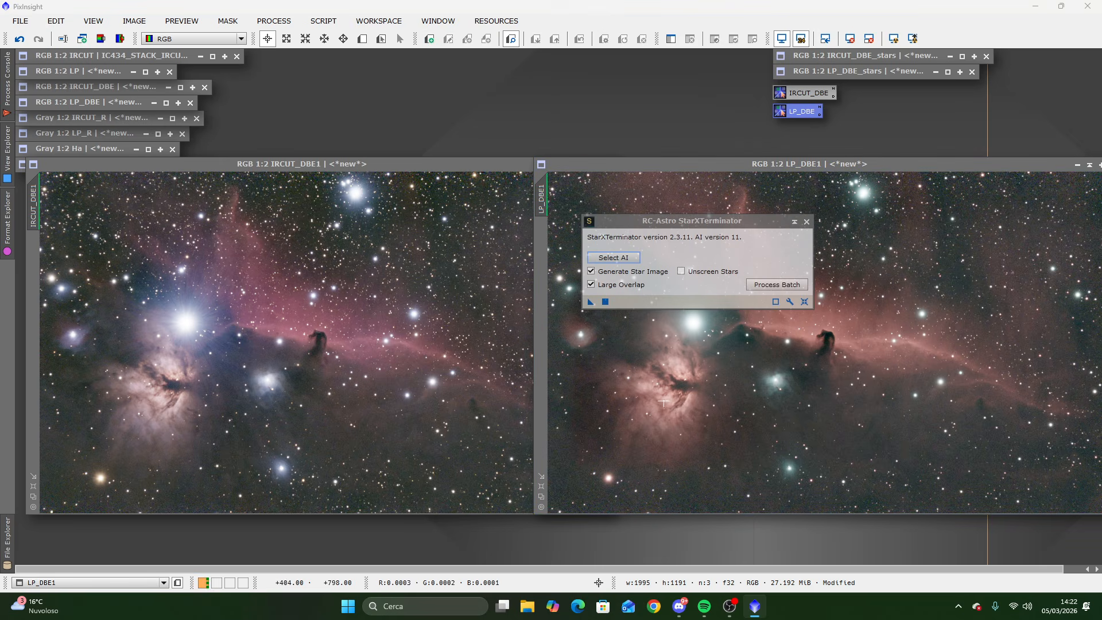
pyautogui.moveTo(679, 226)
pyautogui.mouseDown()
pyautogui.moveTo(724, 223)
pyautogui.moveTo(693, 216)
pyautogui.mouseUp()
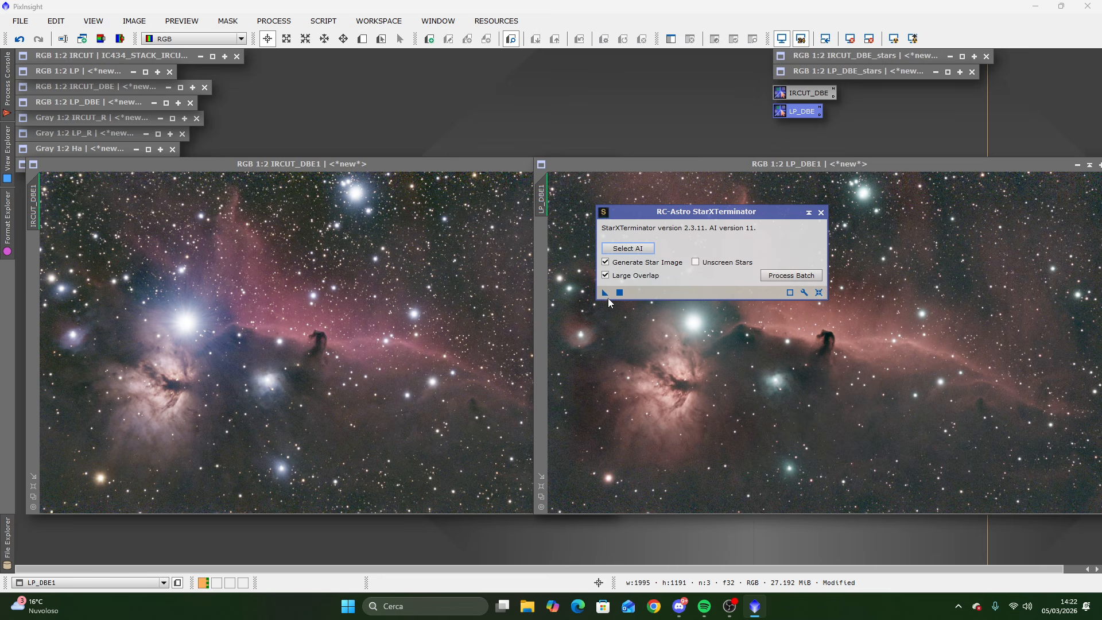
pyautogui.moveTo(605, 293); pyautogui.dragTo(219, 307)
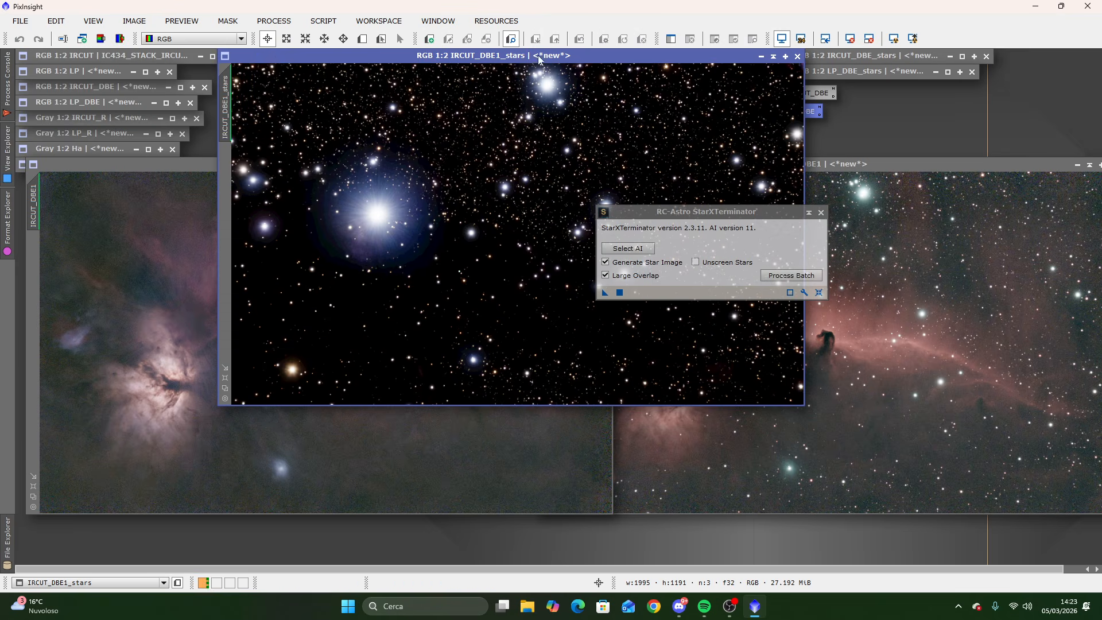
# Move the IRCUT_DBE1_stars image off the starless IRCUT_DBE1, collapse it and park it above the image windows.
pyautogui.moveTo(539, 57); pyautogui.dragTo(913, 163)
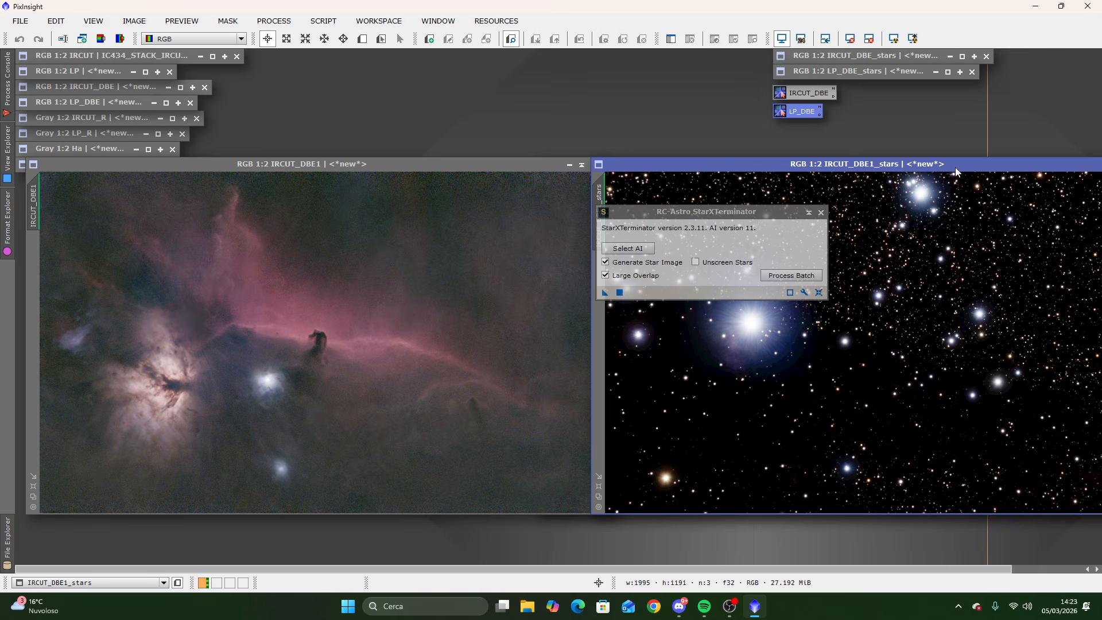
pyautogui.moveTo(955, 167); pyautogui.dragTo(397, 167)
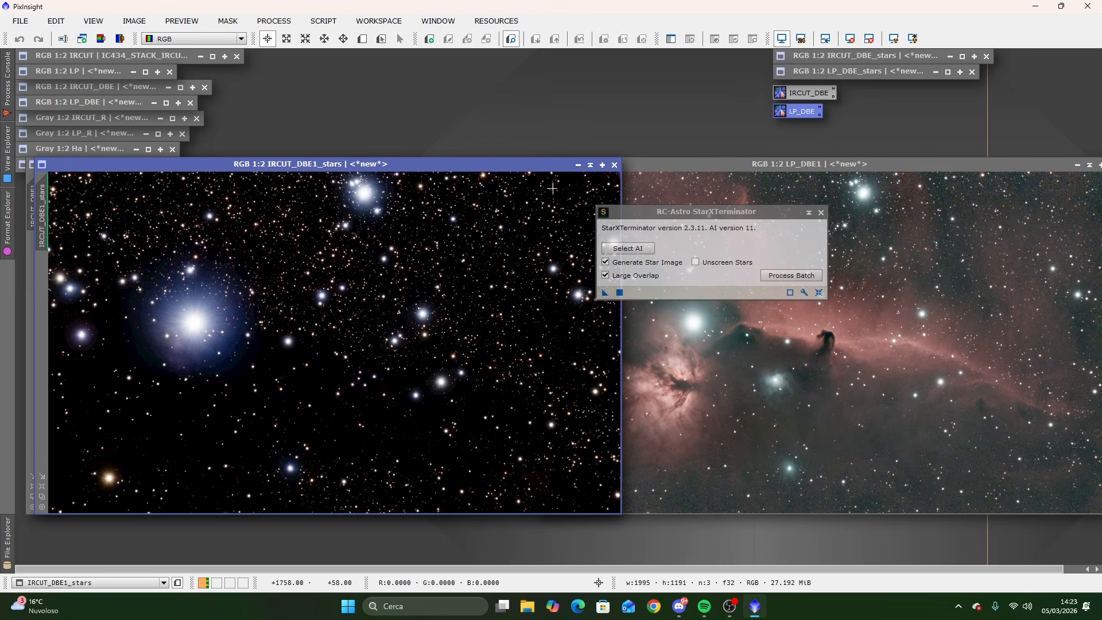
pyautogui.click(590, 165)
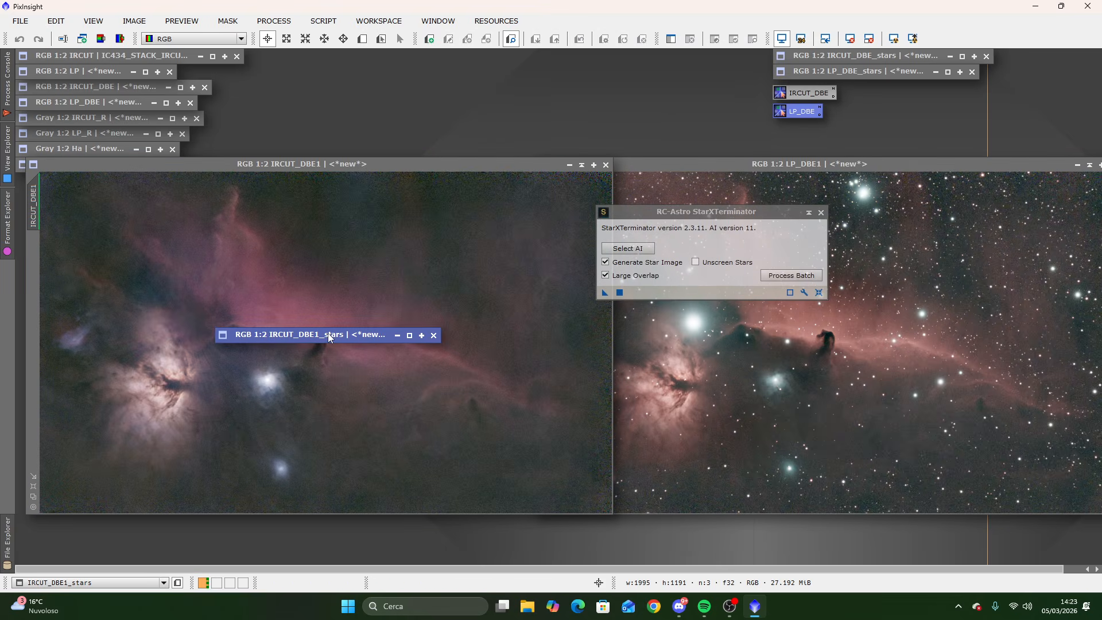
pyautogui.moveTo(330, 337); pyautogui.dragTo(576, 60)
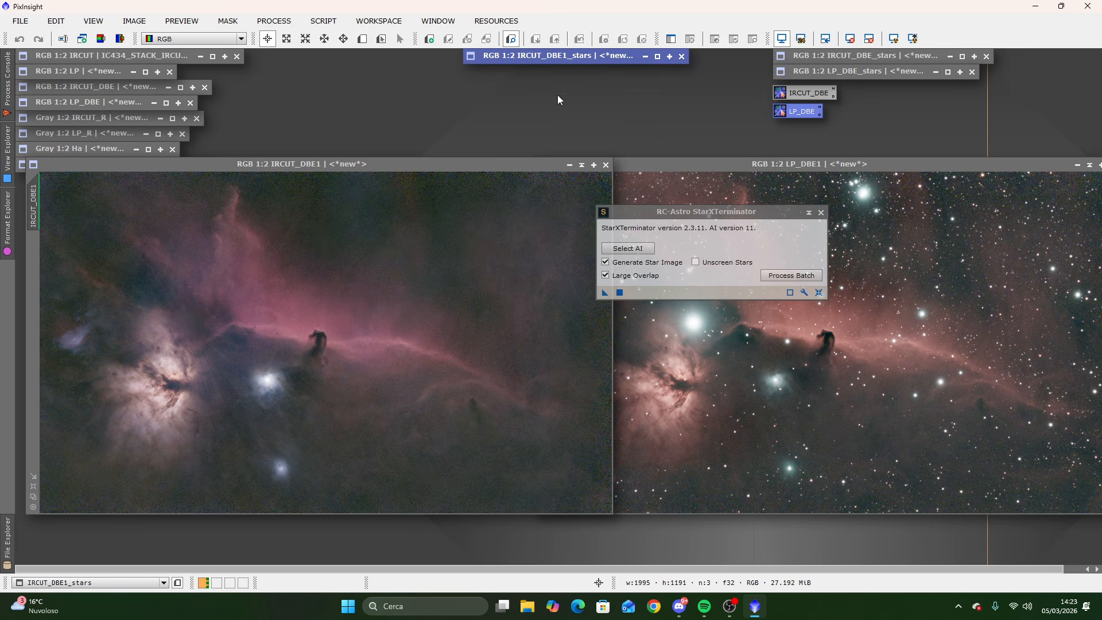
# Remove the stars from LP_DBE1 with StarXTerminator using the same star image and overlap options, and close the tool.
pyautogui.click(836, 166)
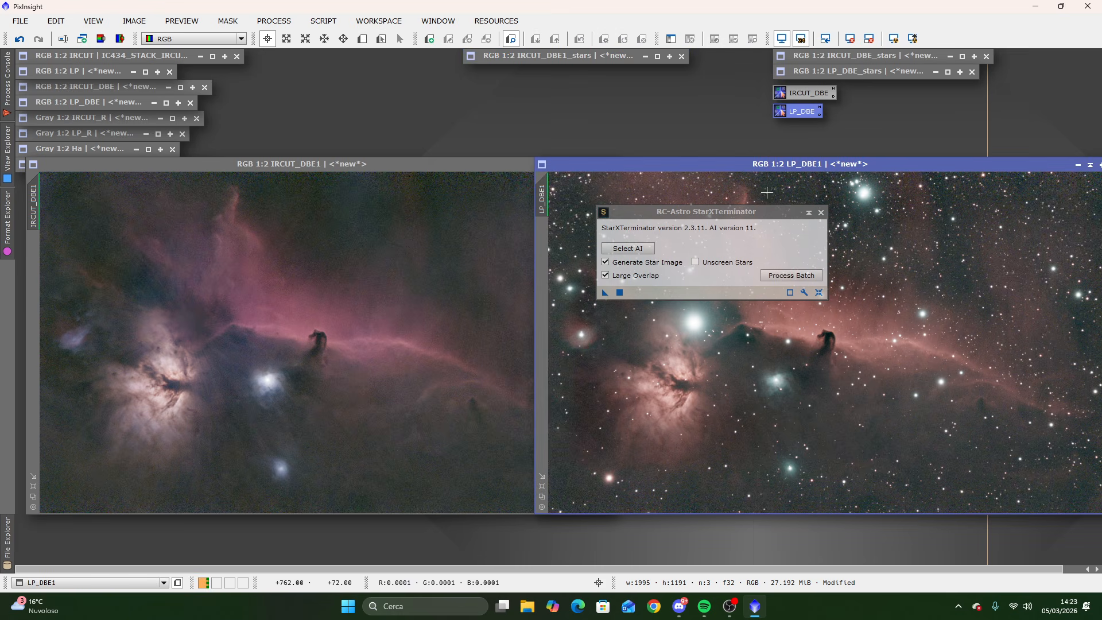
pyautogui.moveTo(604, 293); pyautogui.dragTo(842, 385)
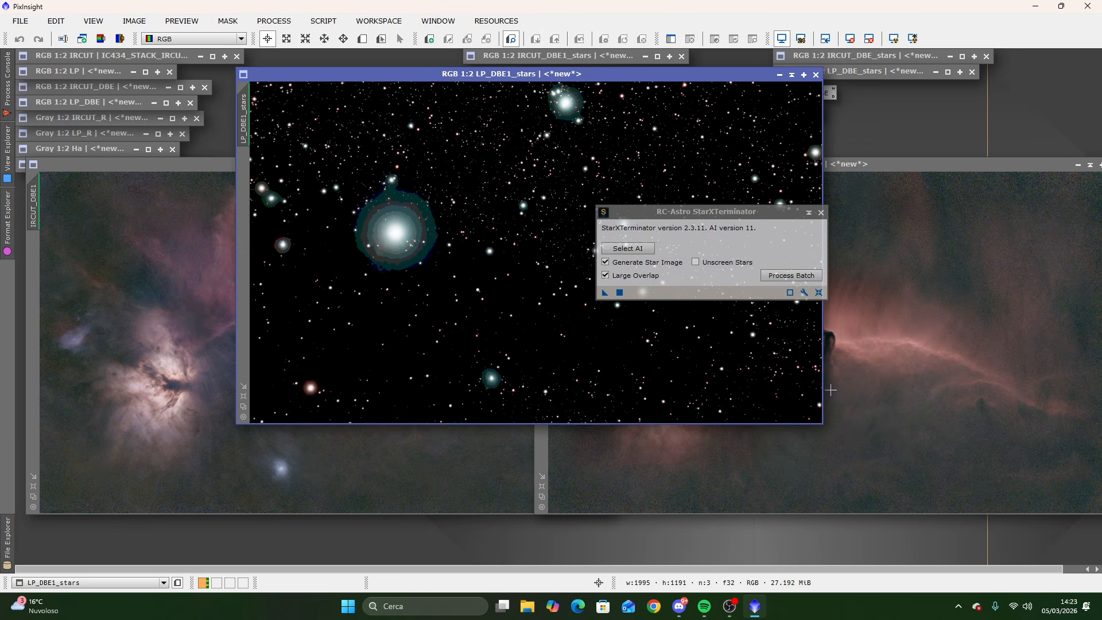
pyautogui.moveTo(684, 70); pyautogui.dragTo(458, 92)
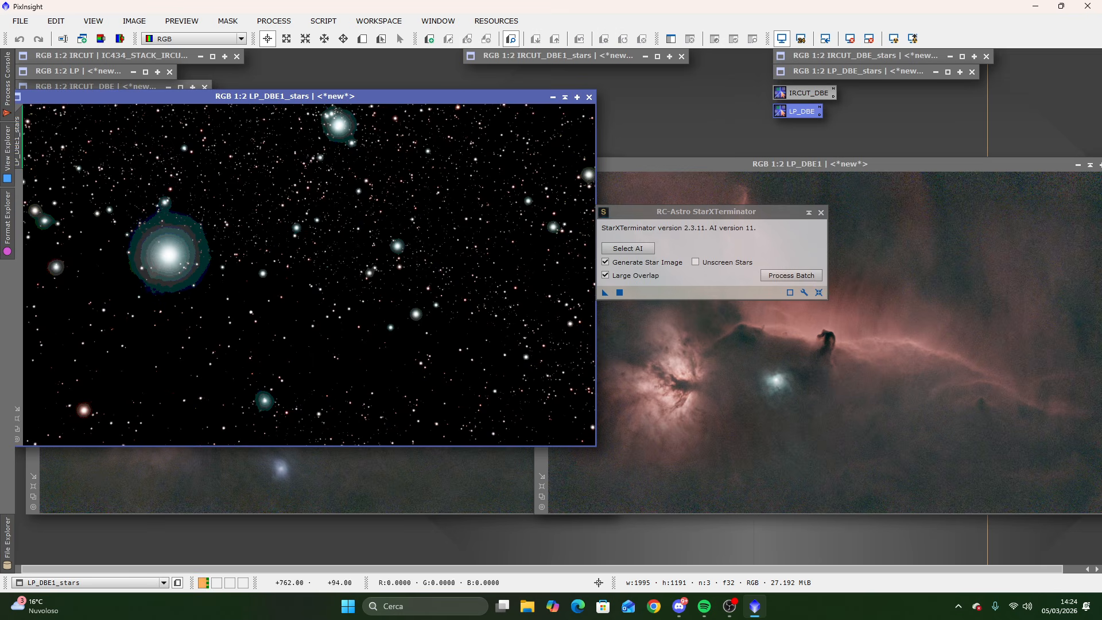
pyautogui.click(820, 213)
# View the LP_DBE1_stars and IRCUT_DBE1_stars images and close both without keeping them.
pyautogui.moveTo(407, 95); pyautogui.dragTo(634, 163)
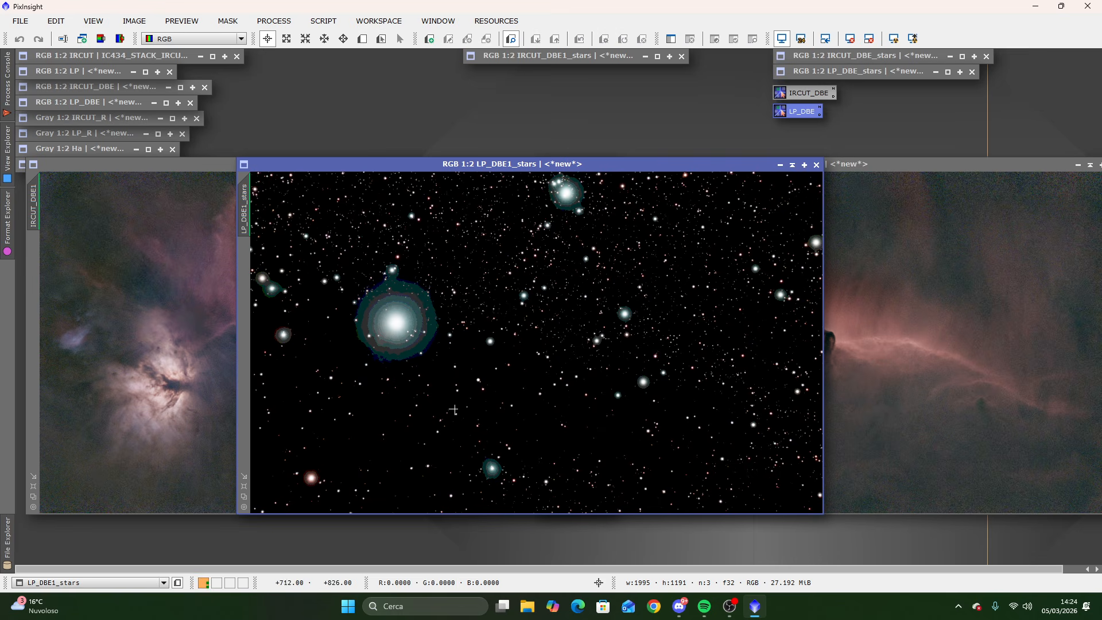
pyautogui.click(819, 166)
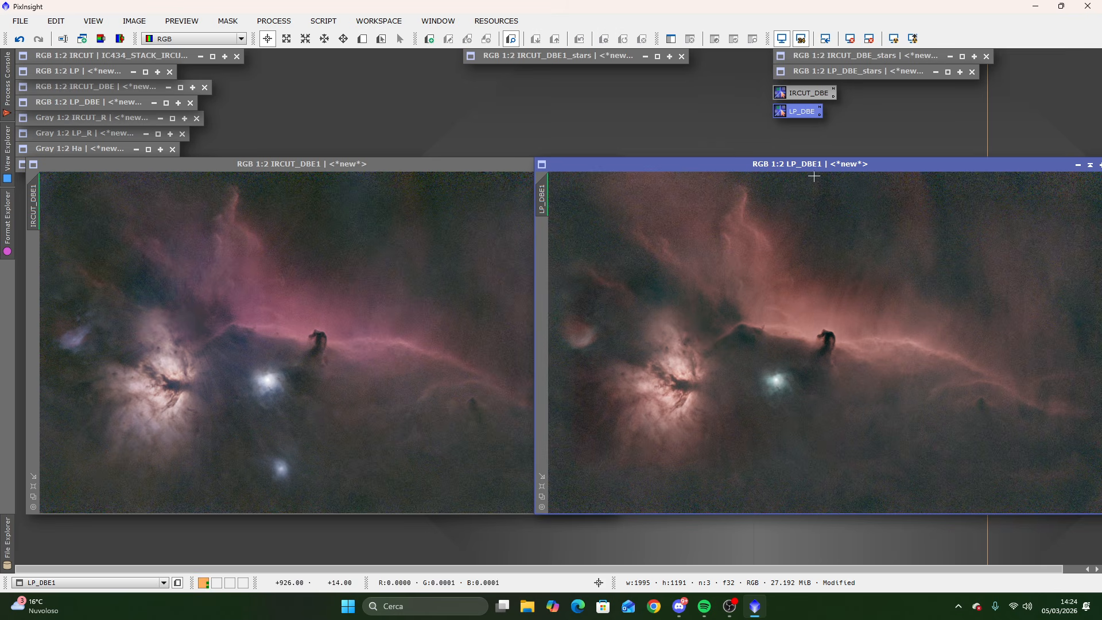
pyautogui.moveTo(900, 163); pyautogui.dragTo(683, 170)
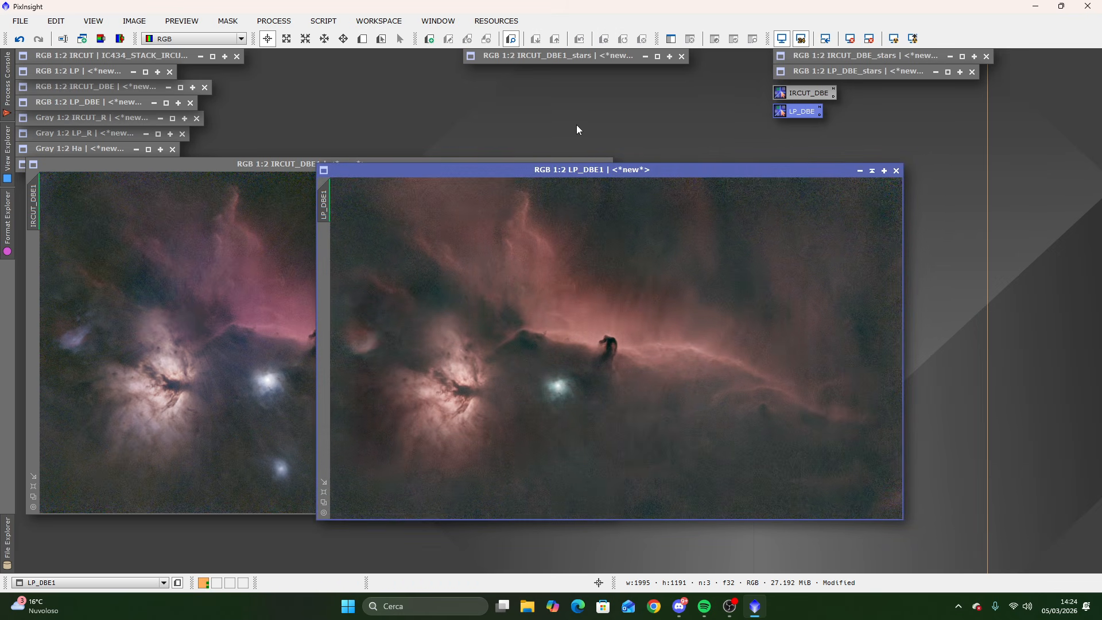
pyautogui.doubleClick(553, 57)
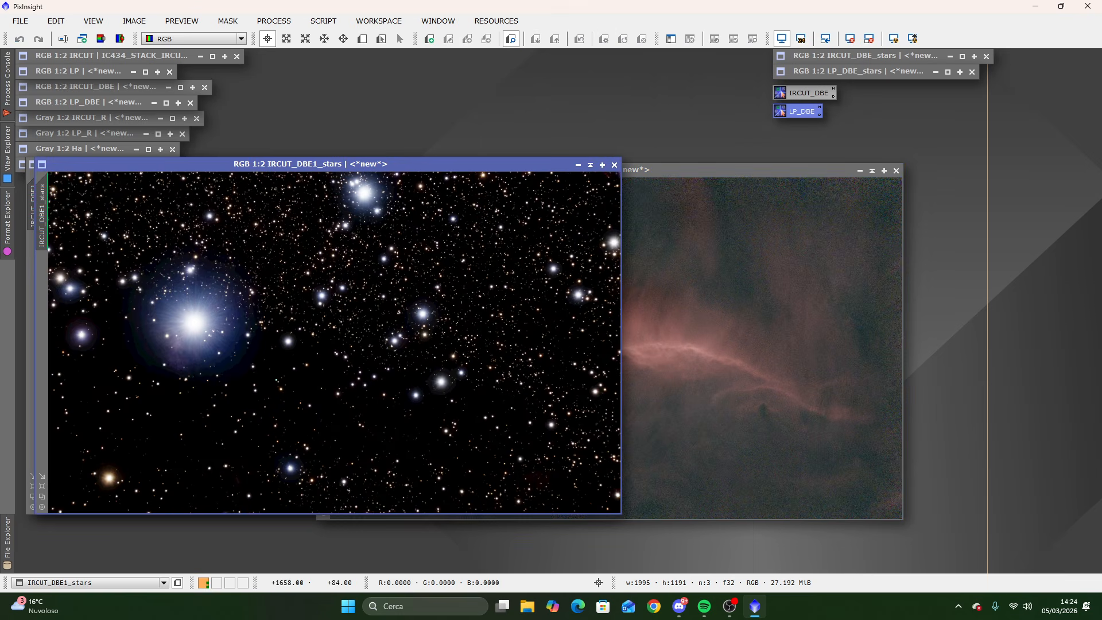
pyautogui.click(614, 165)
# Examine the earlier IRCUT_DBE_stars image and collapse it again.
pyautogui.doubleClick(874, 56)
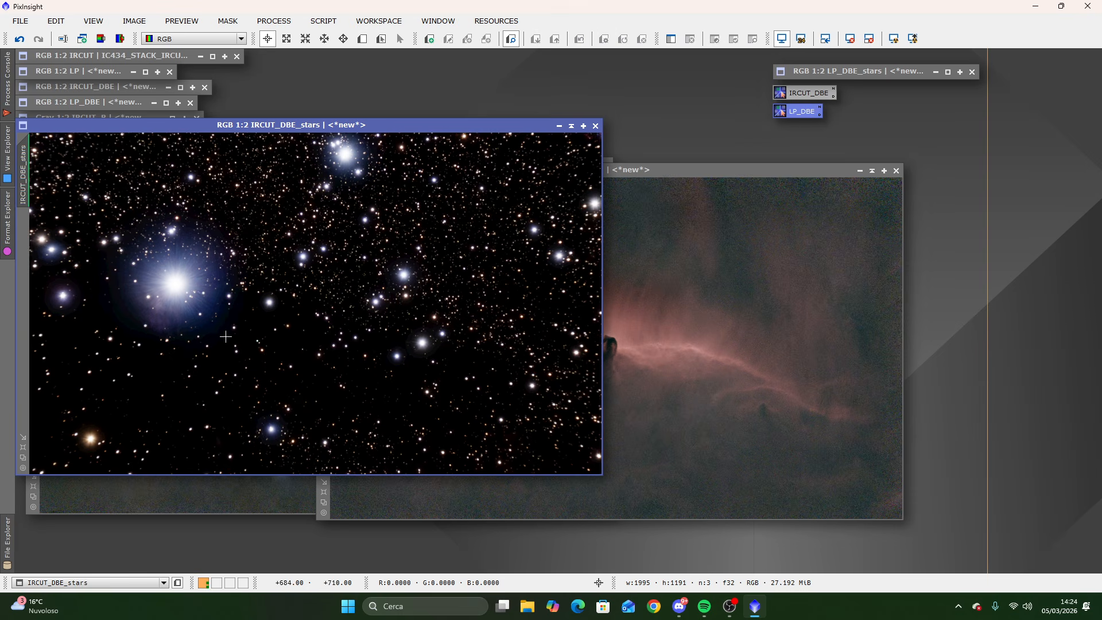
pyautogui.click(571, 126)
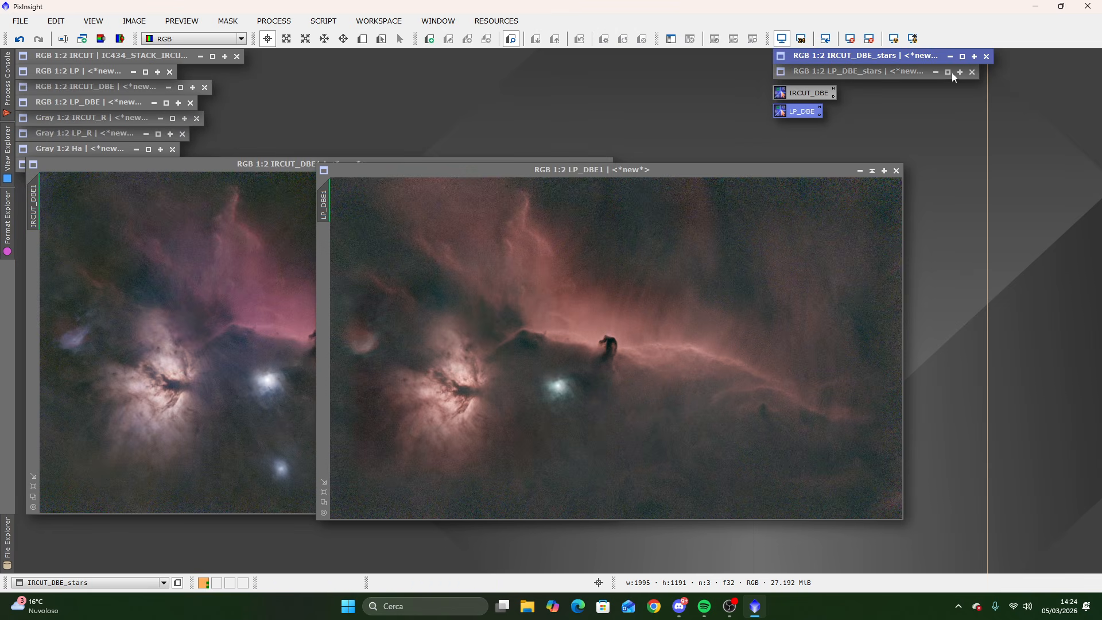
pyautogui.click(860, 71)
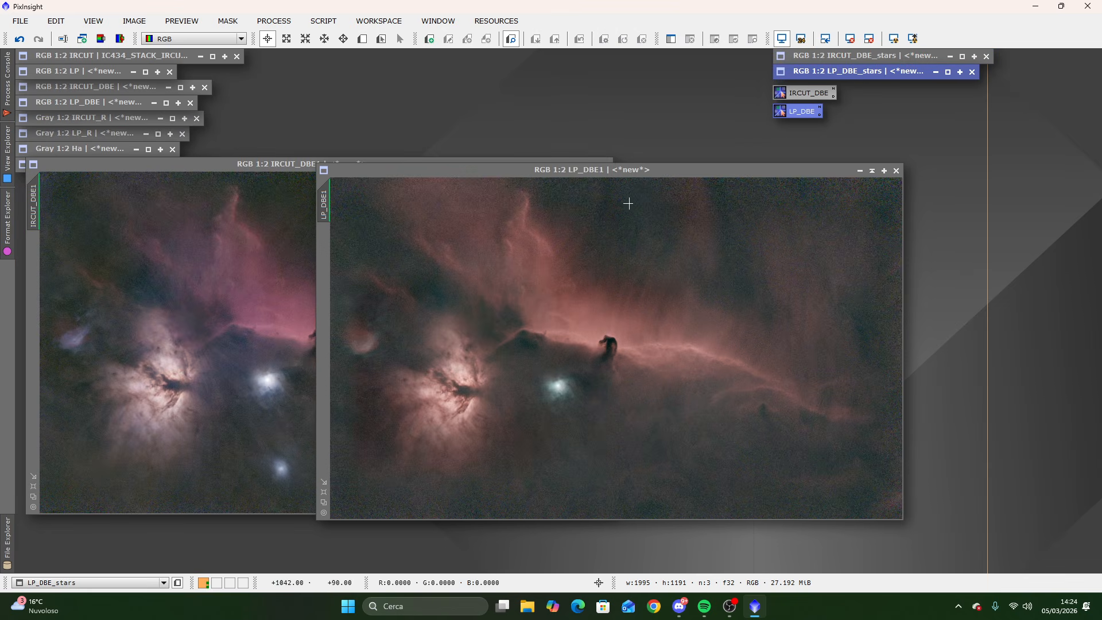
# Compare the starless LP_DBE1 and IRCUT_DBE1 images side by side, and park LP_DBE1 collapsed beneath the LP_DBE icon.
pyautogui.moveTo(579, 174); pyautogui.dragTo(745, 165)
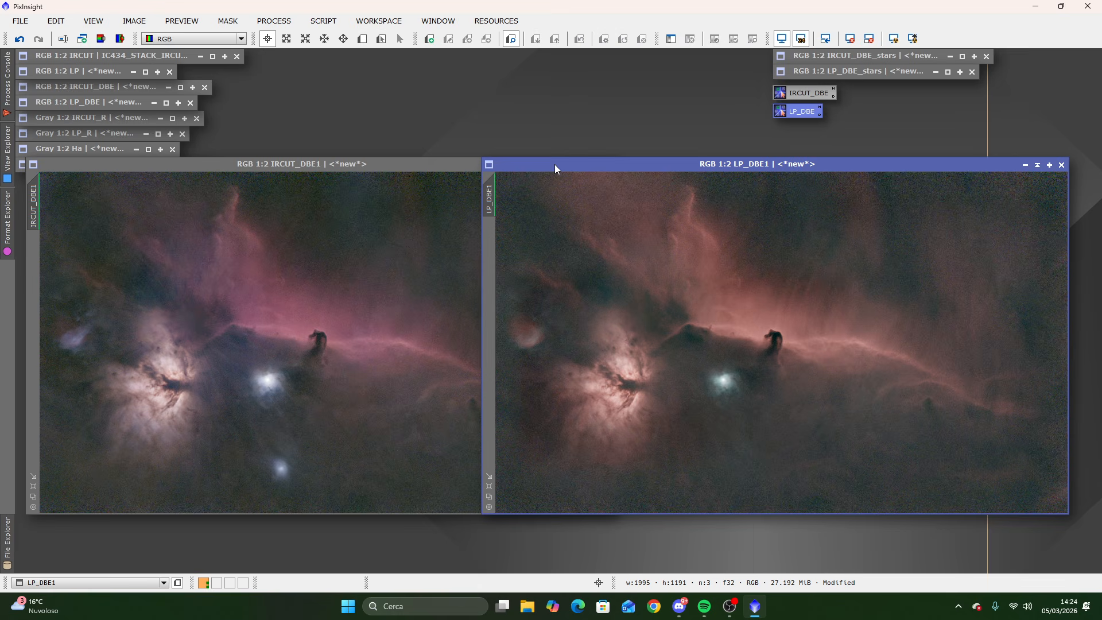
pyautogui.moveTo(554, 165); pyautogui.dragTo(479, 164)
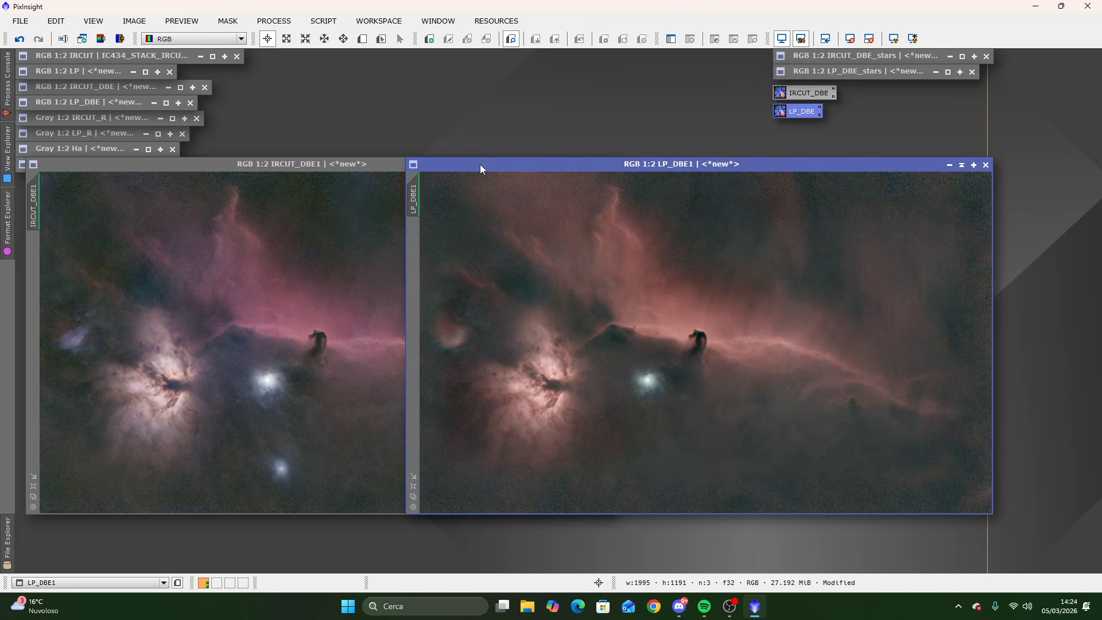
pyautogui.click(273, 168)
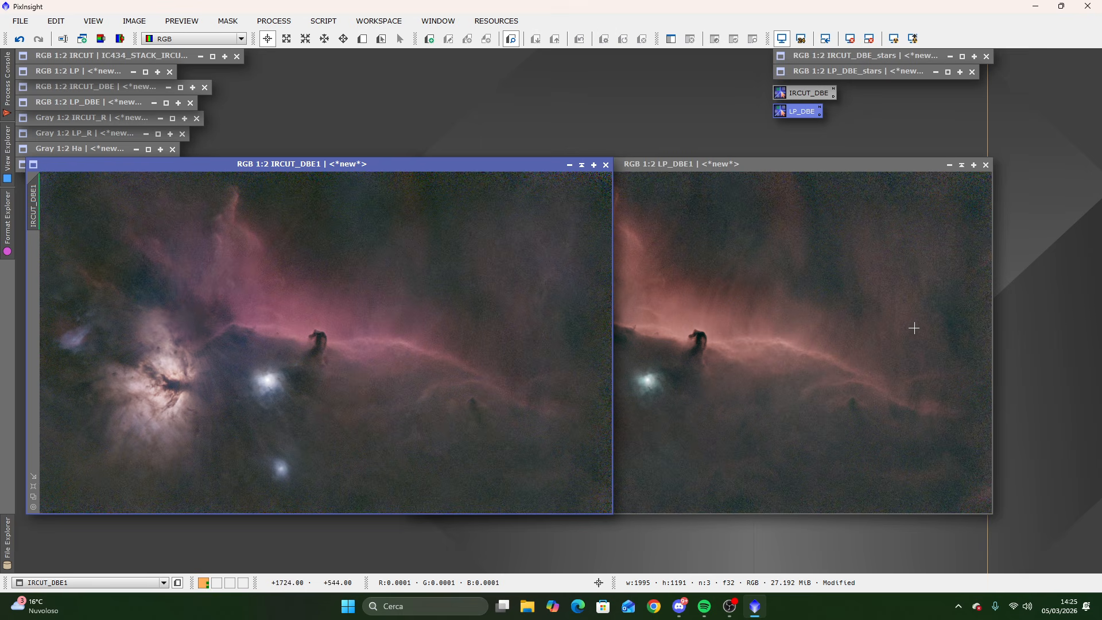
pyautogui.click(961, 165)
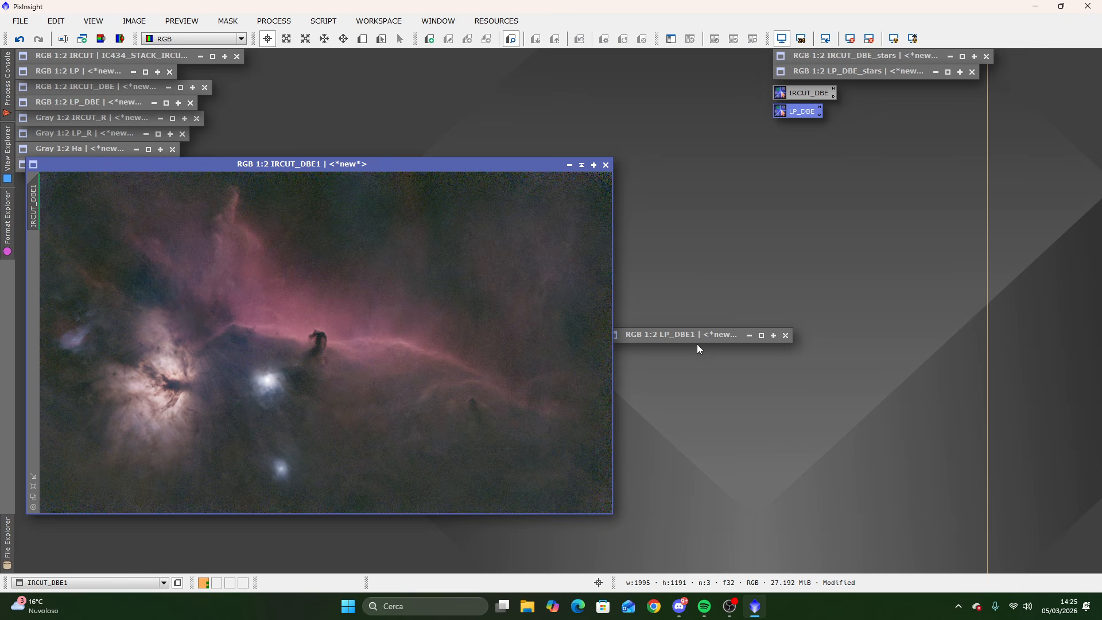
pyautogui.moveTo(673, 338)
pyautogui.mouseDown()
pyautogui.moveTo(886, 213)
pyautogui.moveTo(843, 125)
pyautogui.mouseUp()
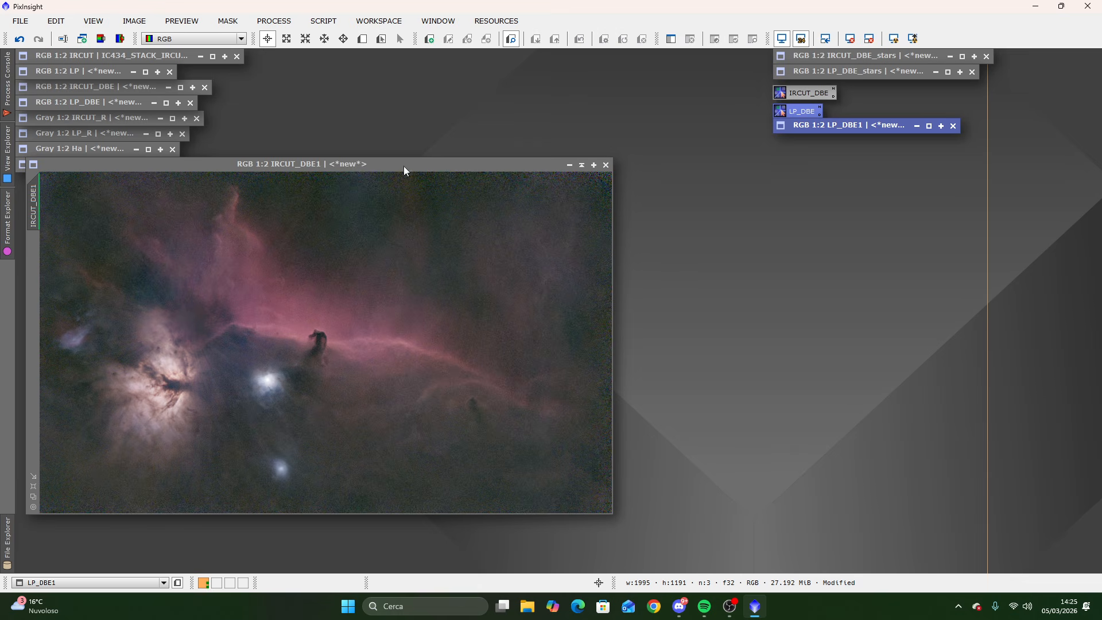
# Extract the RGB channels of IRCUT_DBE1 and close the blue and green channel images, keeping only the red one.
pyautogui.moveTo(376, 164); pyautogui.dragTo(389, 117)
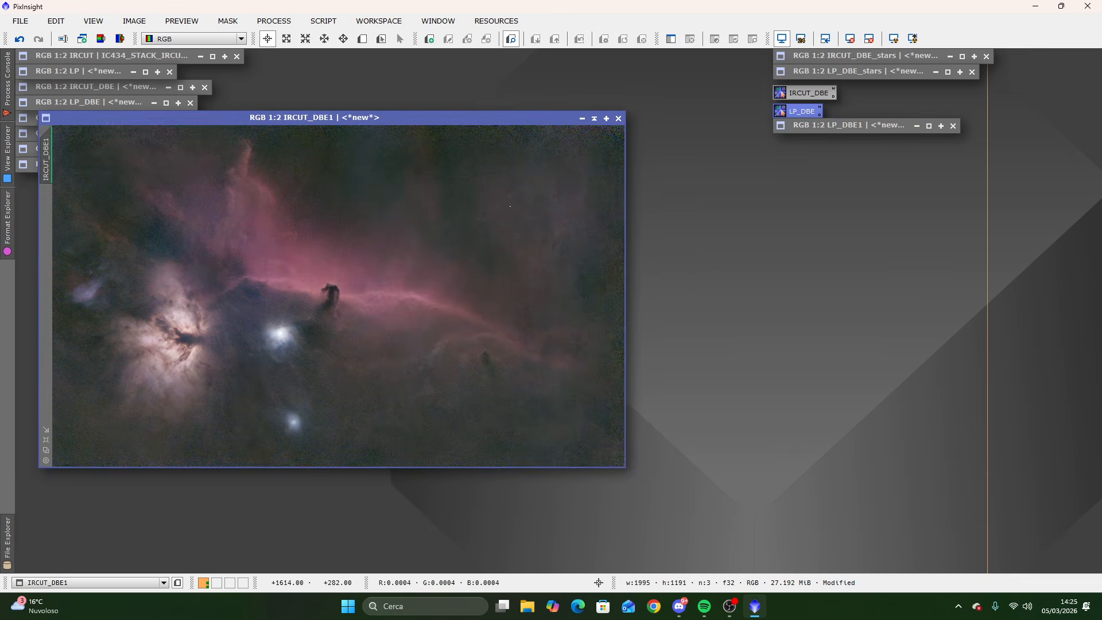
pyautogui.click(119, 40)
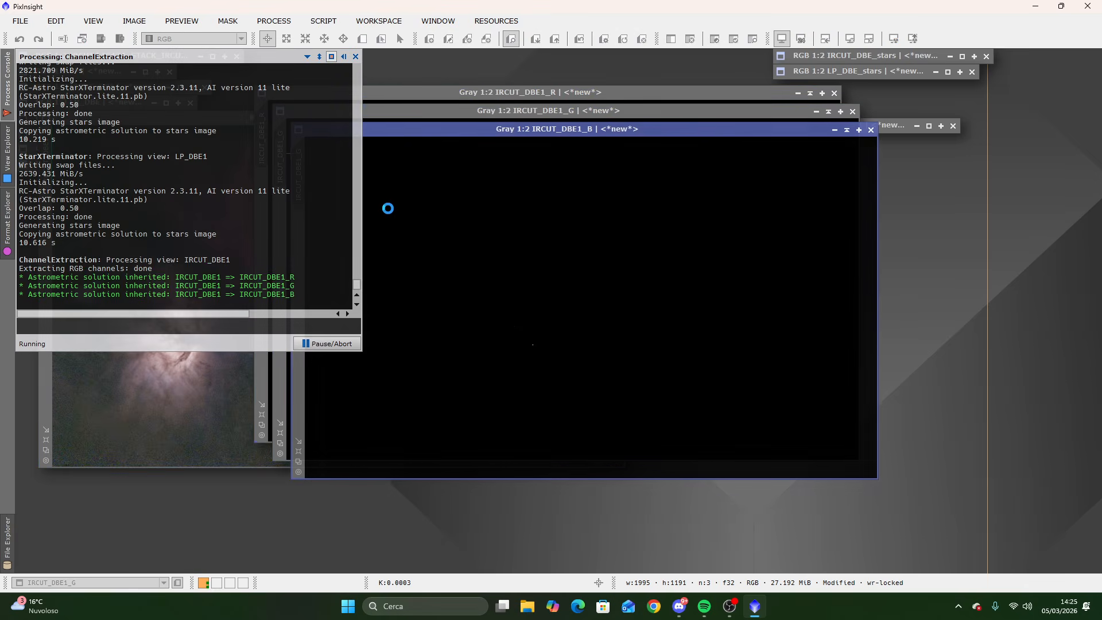
pyautogui.click(873, 130)
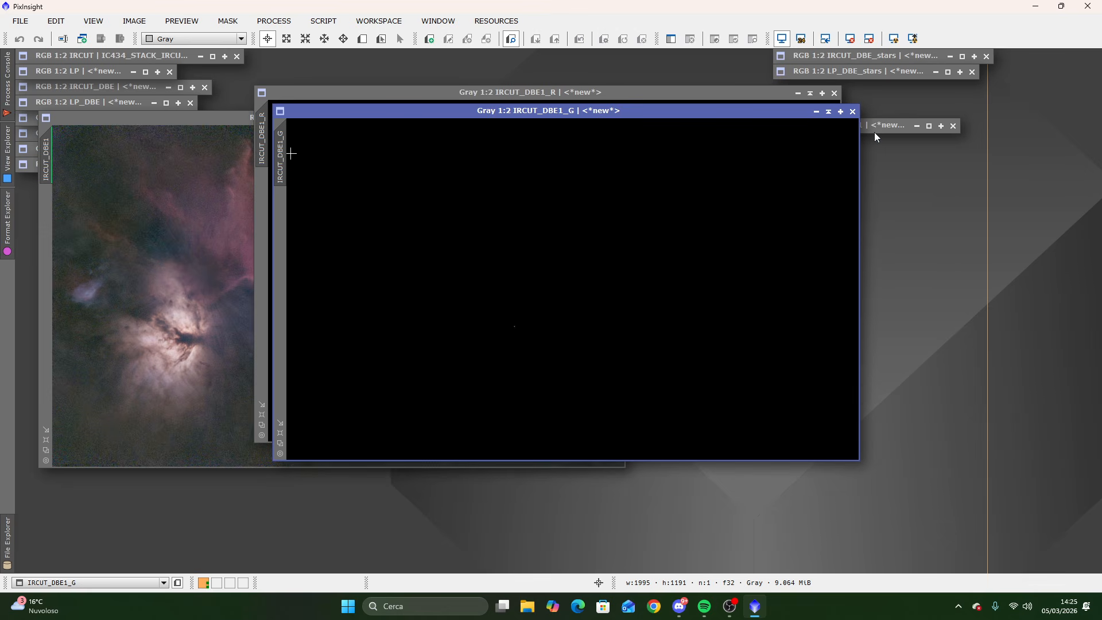
pyautogui.click(852, 111)
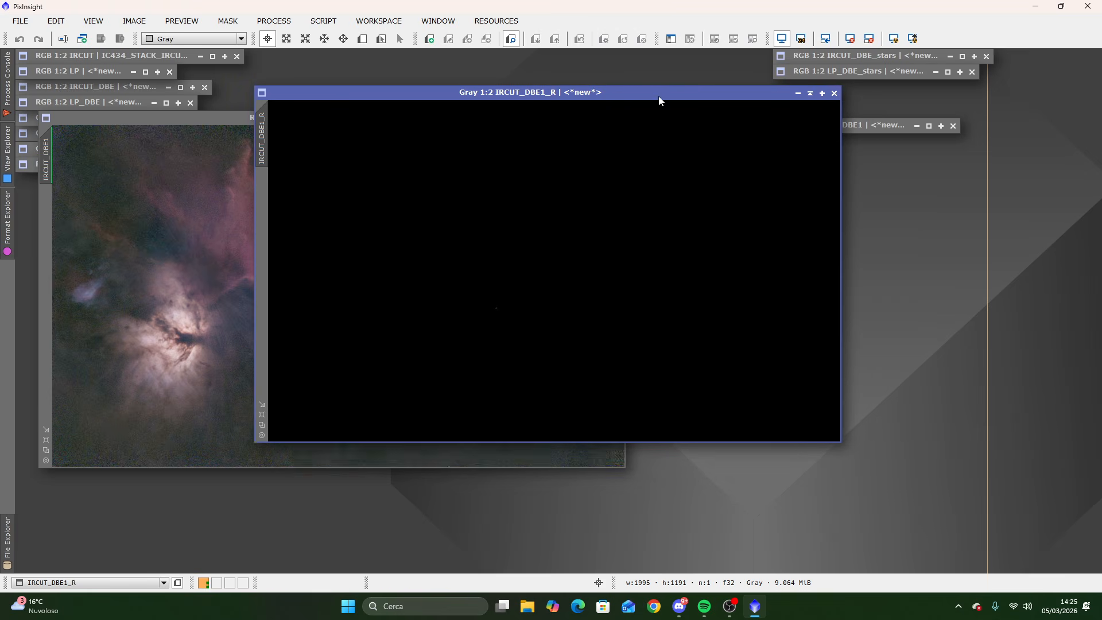
# Place the IRCUT_DBE1_R channel exactly over the IRCUT_DBE1 image and apply an automatic screen stretch to it.
pyautogui.moveTo(659, 98); pyautogui.dragTo(444, 122)
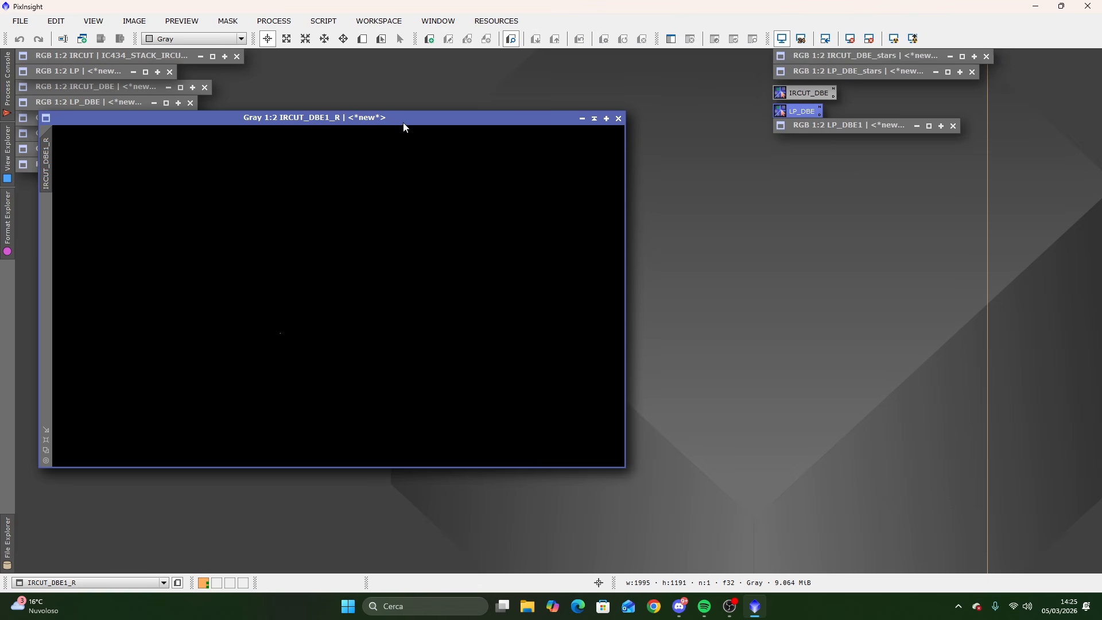
pyautogui.moveTo(405, 121); pyautogui.dragTo(783, 158)
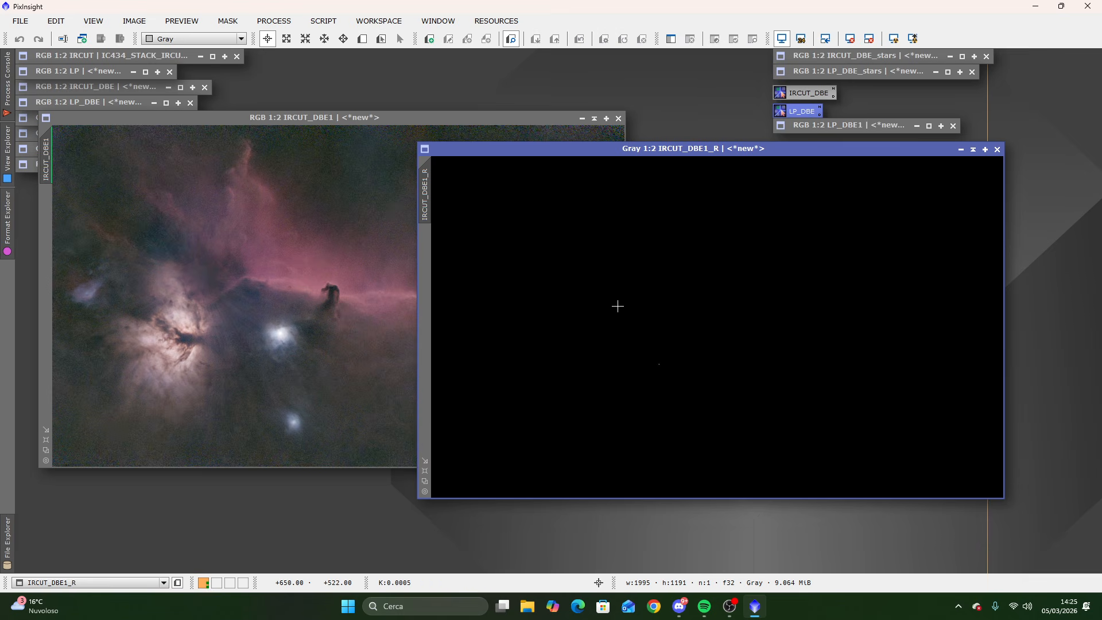
pyautogui.moveTo(742, 155); pyautogui.dragTo(360, 122)
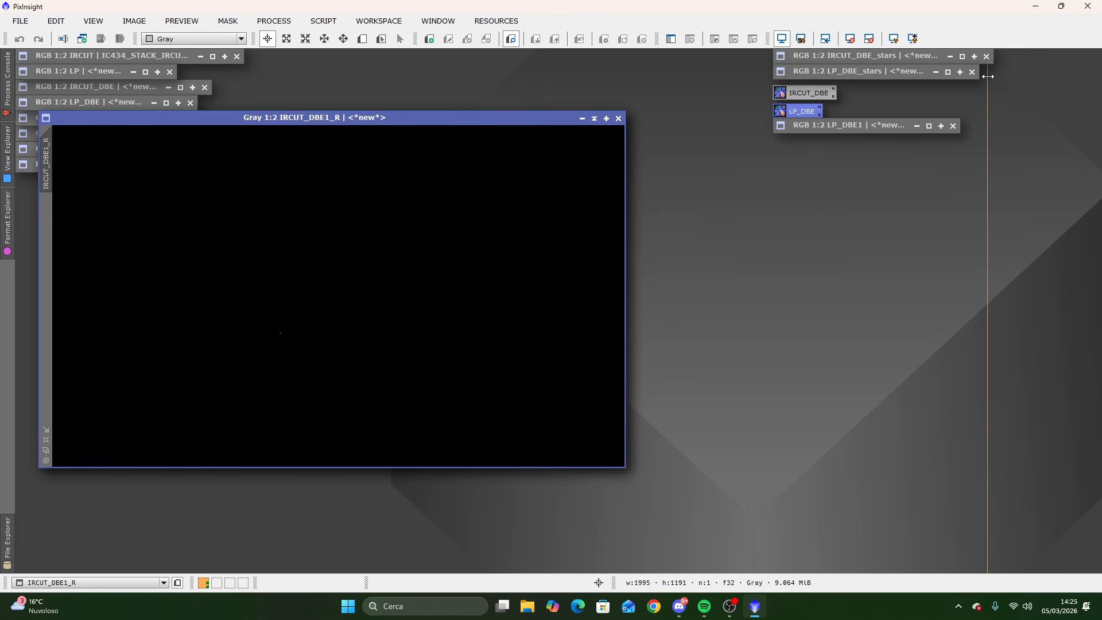
pyautogui.click(895, 39)
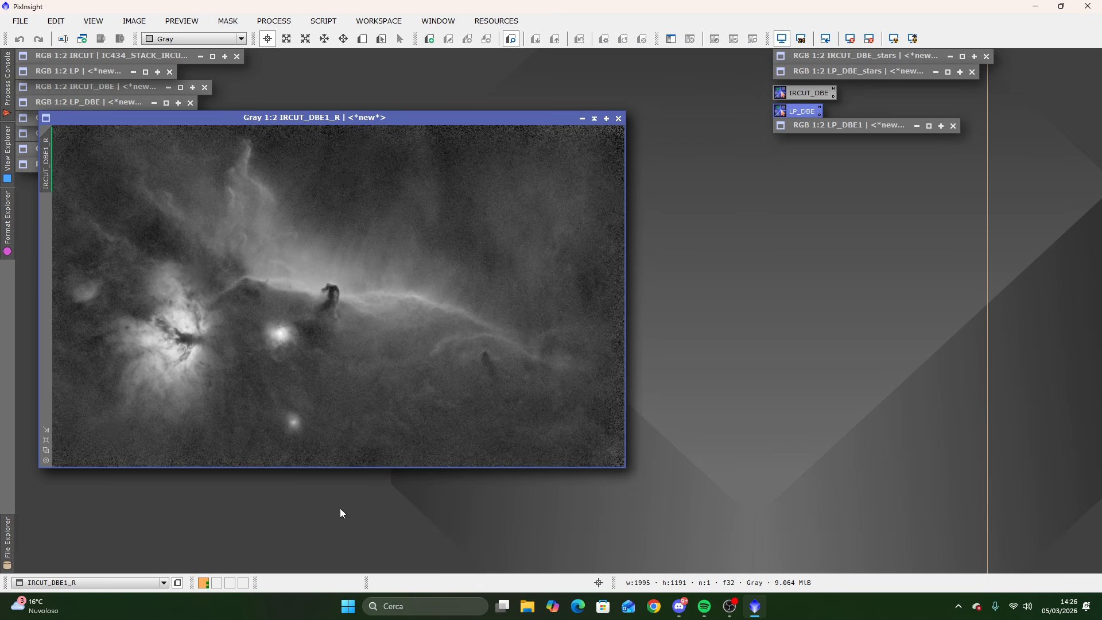
# Expand LP_DBE1, extract its RGB channels and close the blue and green channel images, keeping only the red one.
pyautogui.doubleClick(836, 124)
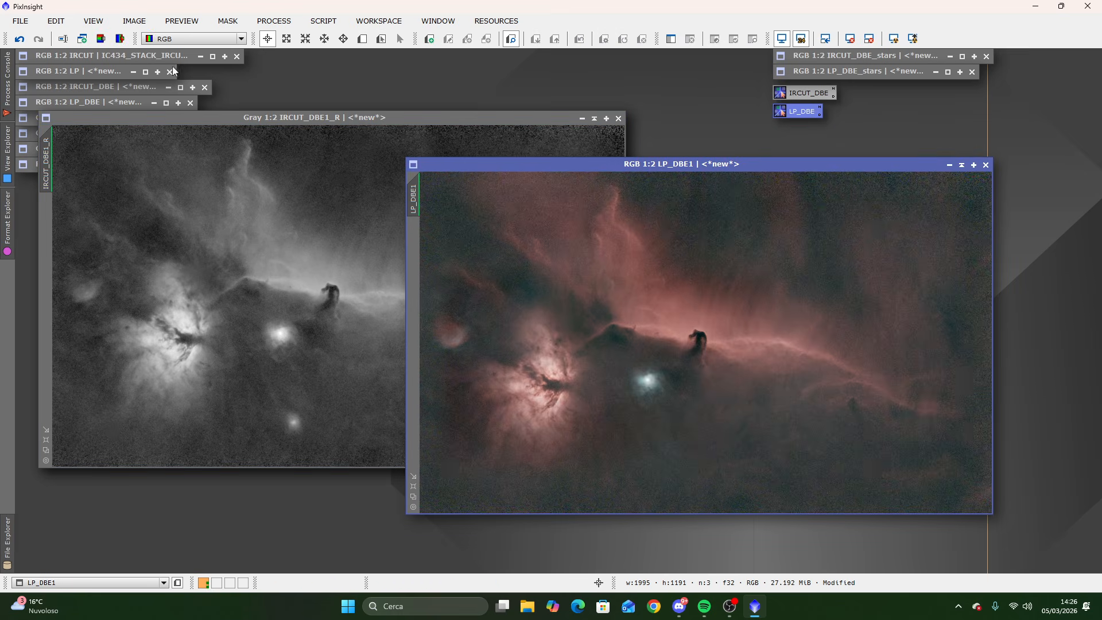
pyautogui.click(120, 39)
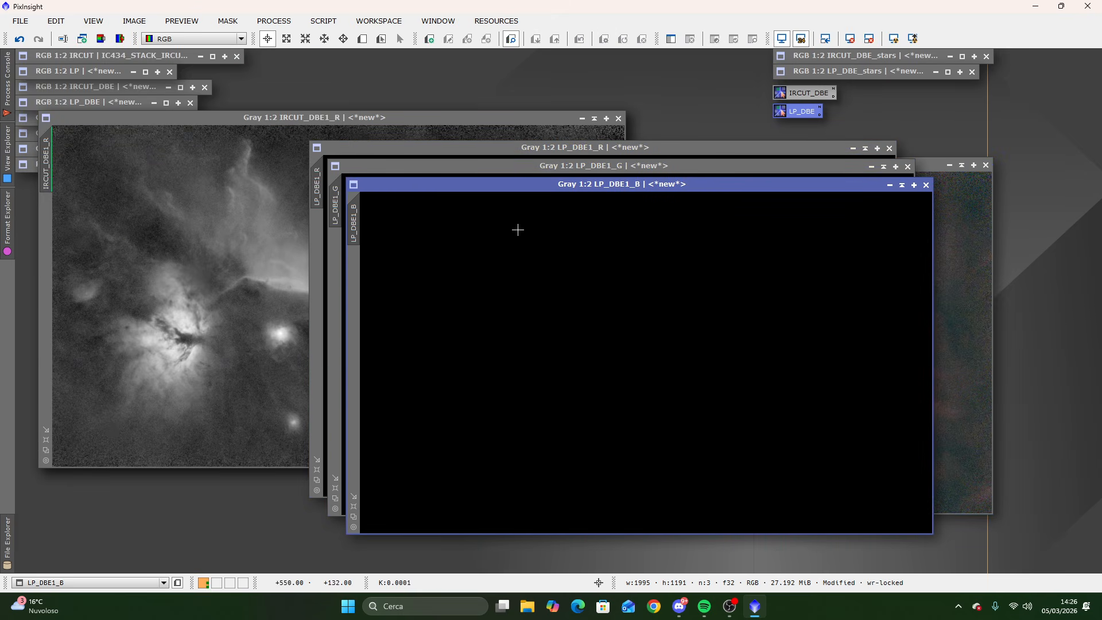
pyautogui.click(925, 184)
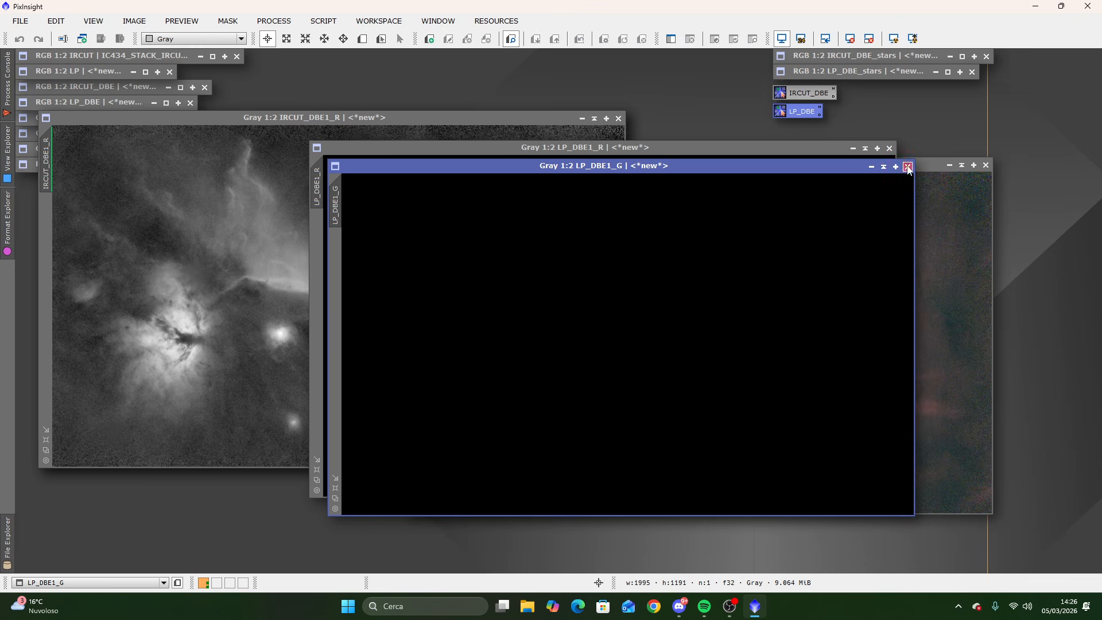
pyautogui.click(907, 166)
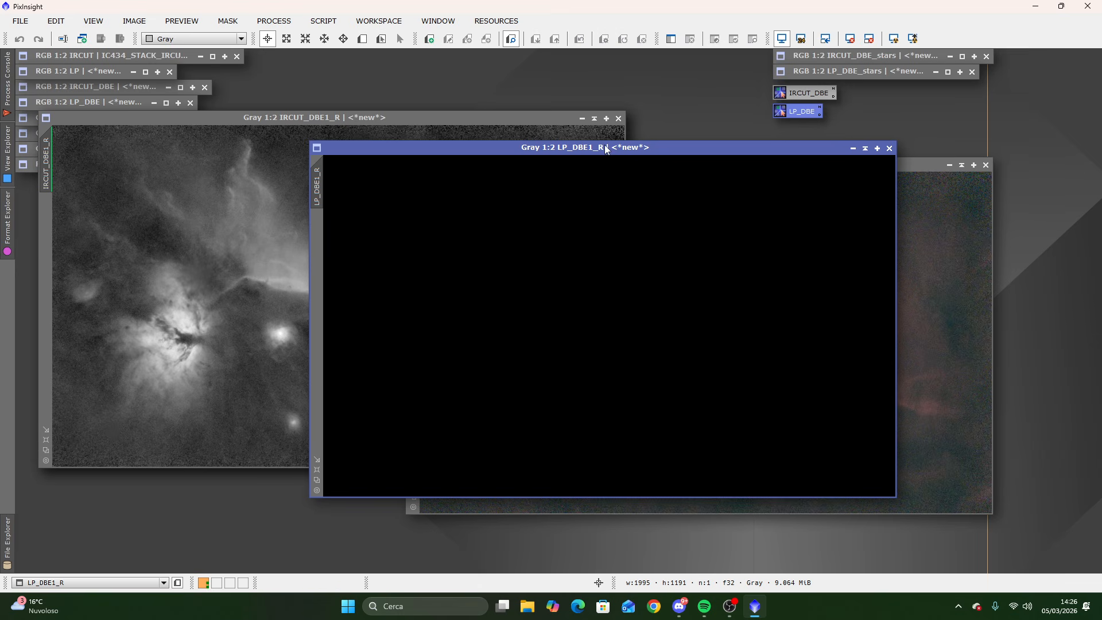
# Move LP_DBE1_R beside IRCUT_DBE1_R, auto-stretch its display and switch on the 24-bit screen transfer lookup tables.
pyautogui.moveTo(606, 147); pyautogui.dragTo(731, 122)
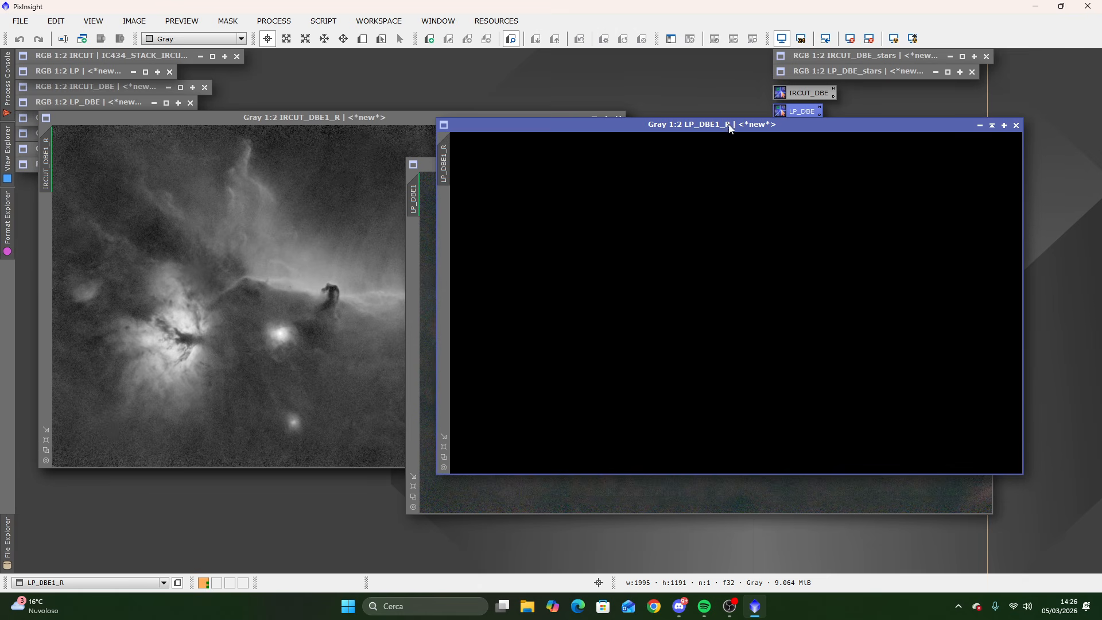
pyautogui.click(893, 38)
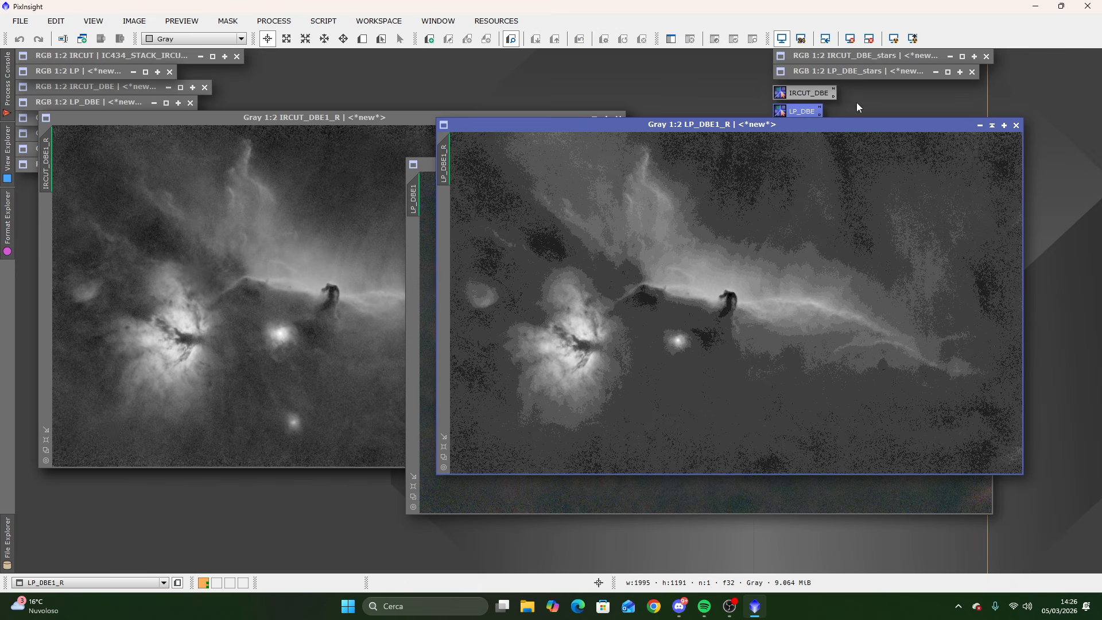
pyautogui.click(801, 38)
# Denoise IRCUT_DBE1_R with NoiseXTerminator, using a denoise amount of 0.70 and 2 iterations.
pyautogui.click(394, 119)
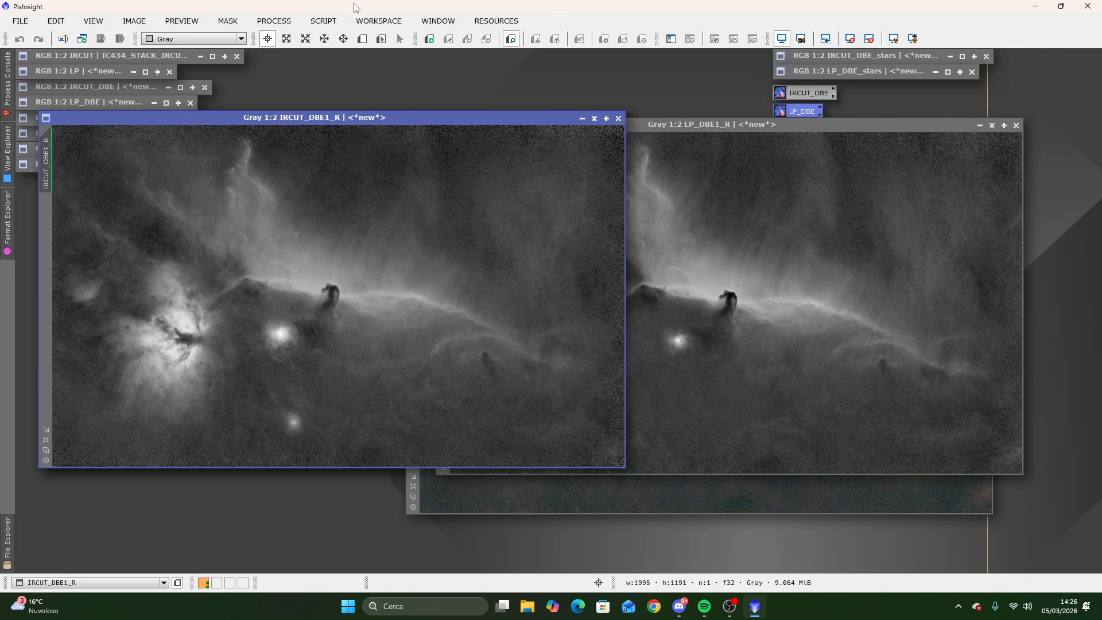
pyautogui.click(278, 23)
pyautogui.moveTo(356, 14)
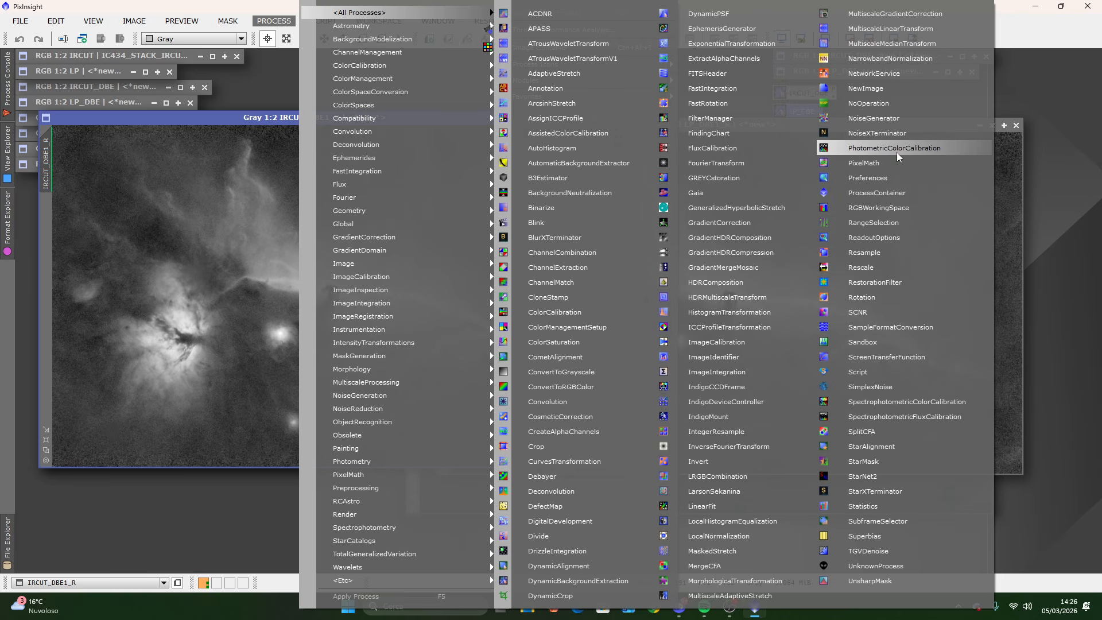
pyautogui.click(892, 132)
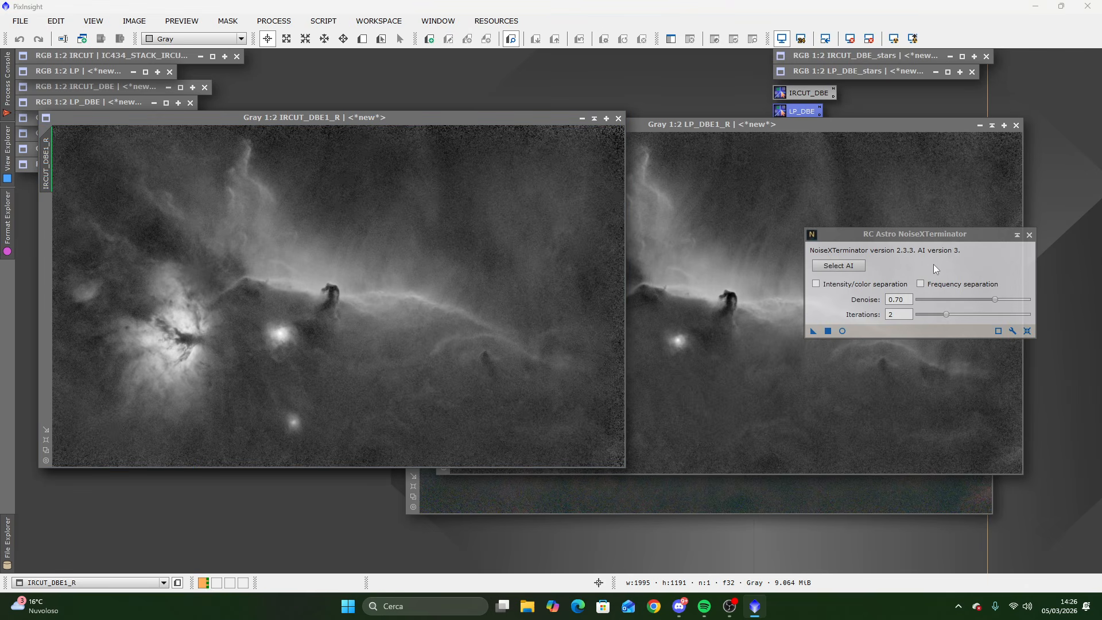
pyautogui.moveTo(908, 233); pyautogui.dragTo(812, 184)
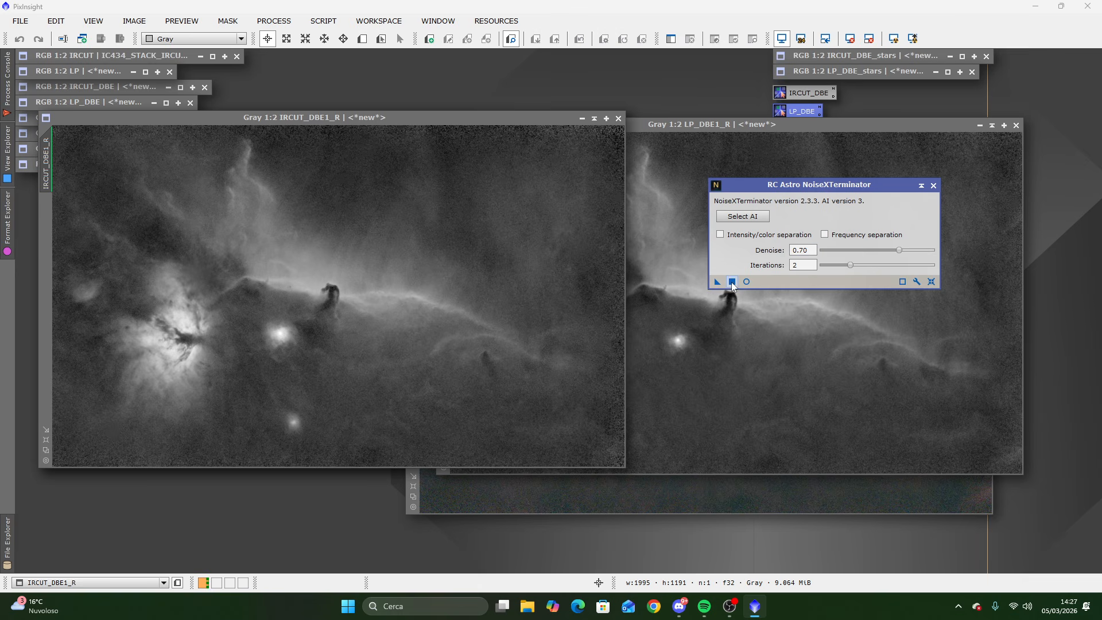
pyautogui.moveTo(716, 284); pyautogui.dragTo(301, 284)
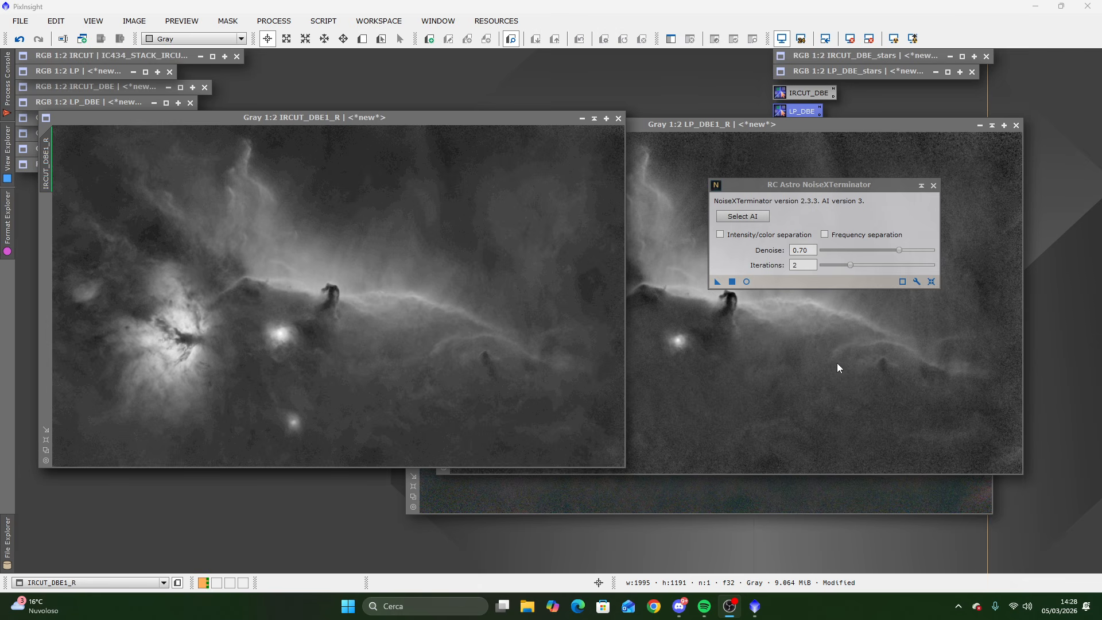
# Examine the denoised IRCUT_DBE1_R image at 1:1 across its centre, edges and corners for remaining noise.
pyautogui.click(867, 74)
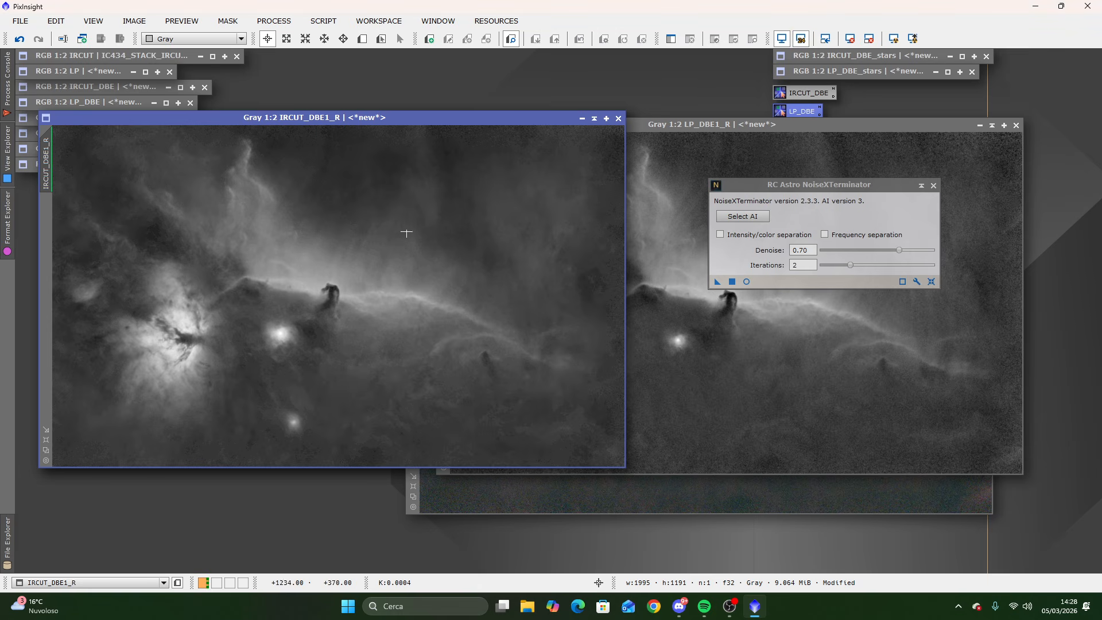
pyautogui.scroll(1, 256, 266)
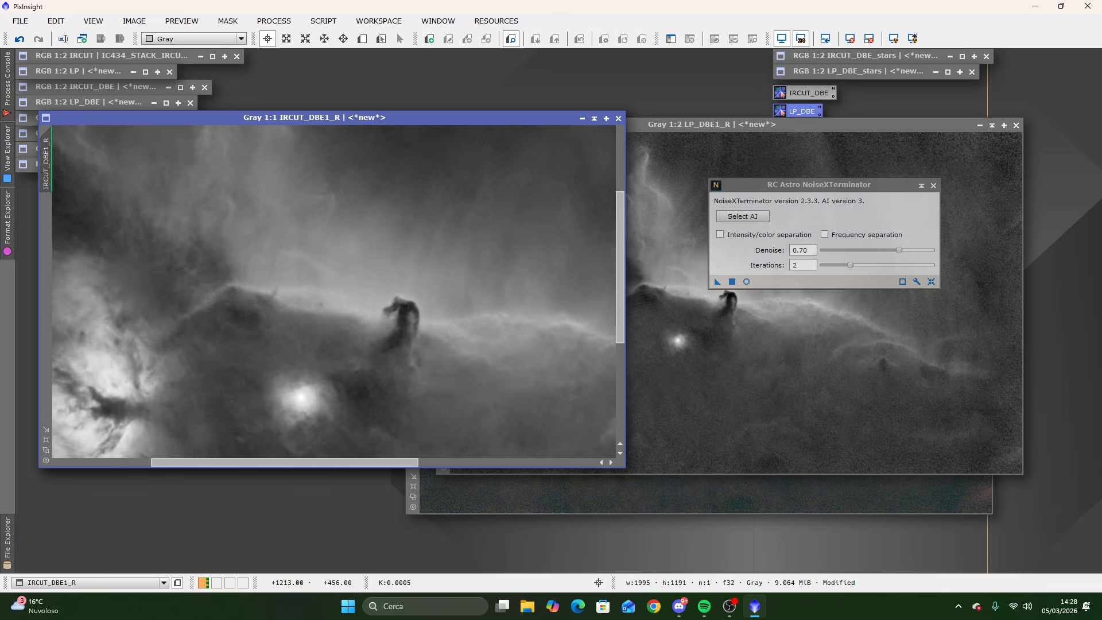
pyautogui.moveTo(622, 279); pyautogui.dragTo(629, 384)
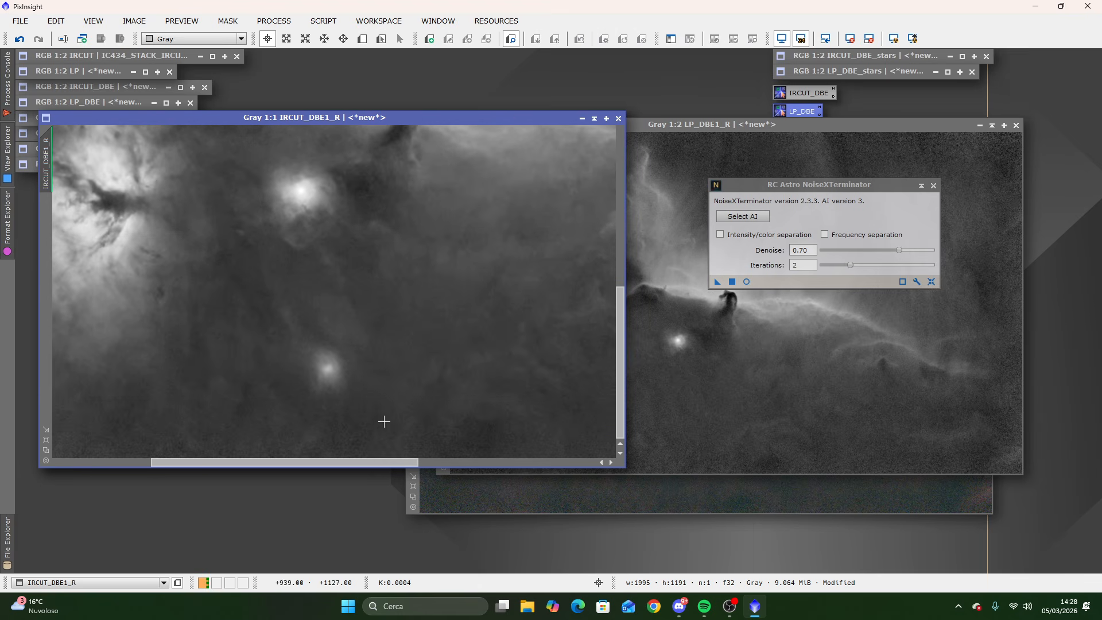
pyautogui.moveTo(332, 465); pyautogui.dragTo(550, 494)
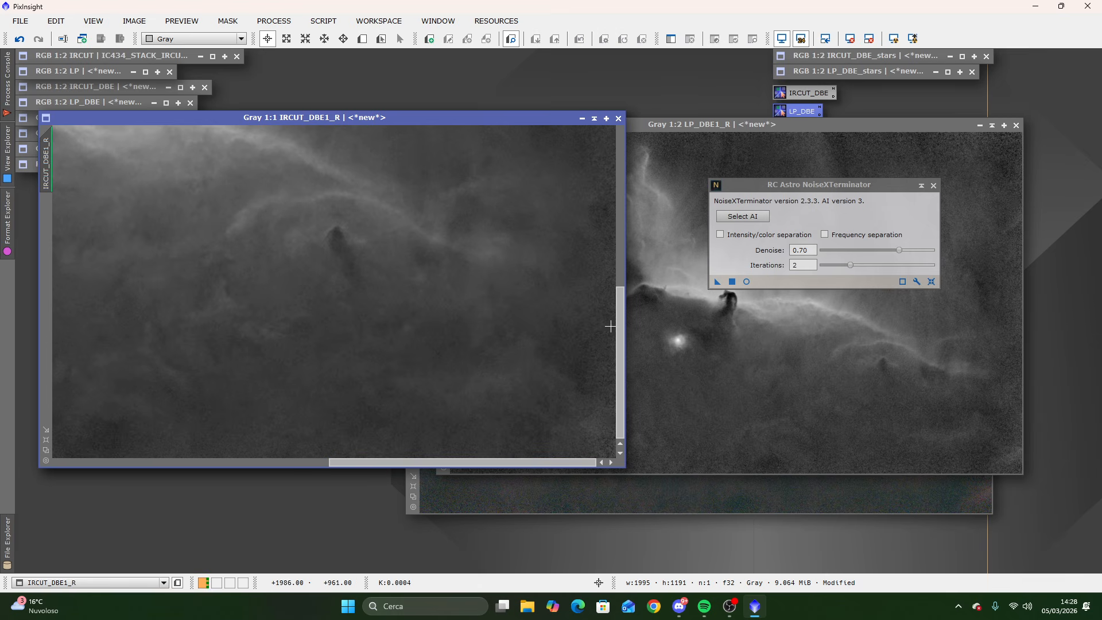
pyautogui.moveTo(620, 360); pyautogui.dragTo(622, 184)
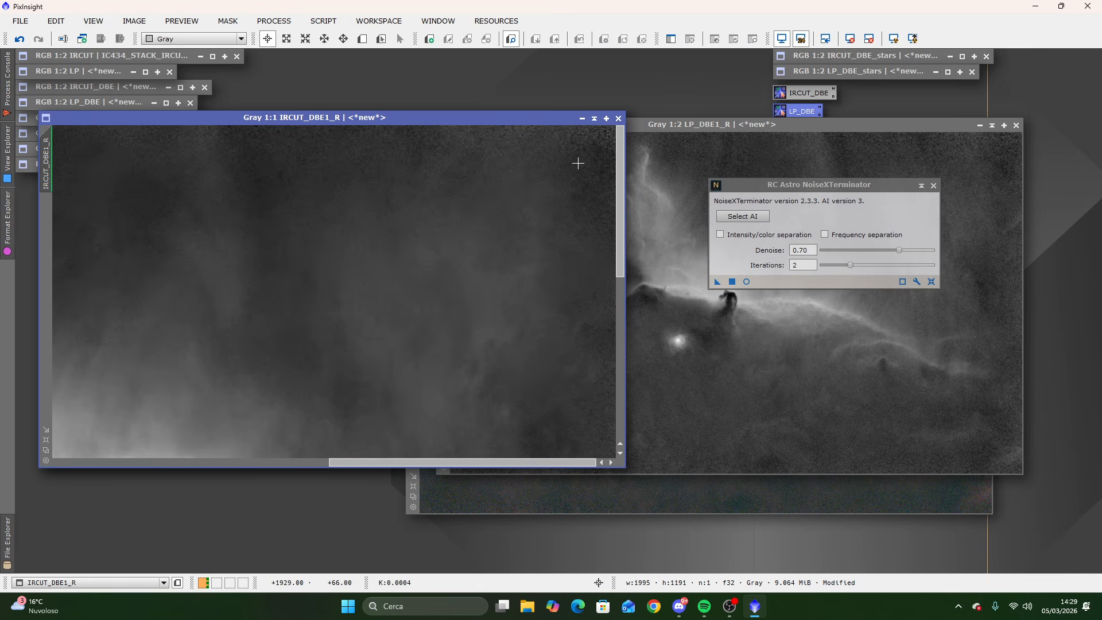
pyautogui.moveTo(458, 464); pyautogui.dragTo(183, 434)
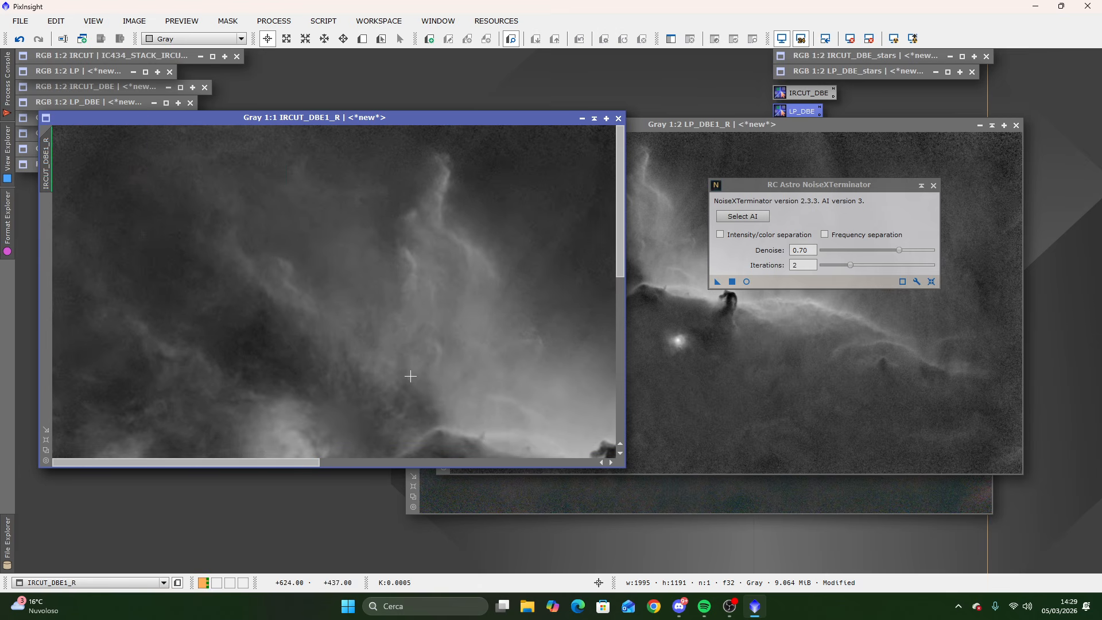
pyautogui.scroll(-2, 411, 376)
pyautogui.scroll(1, 411, 377)
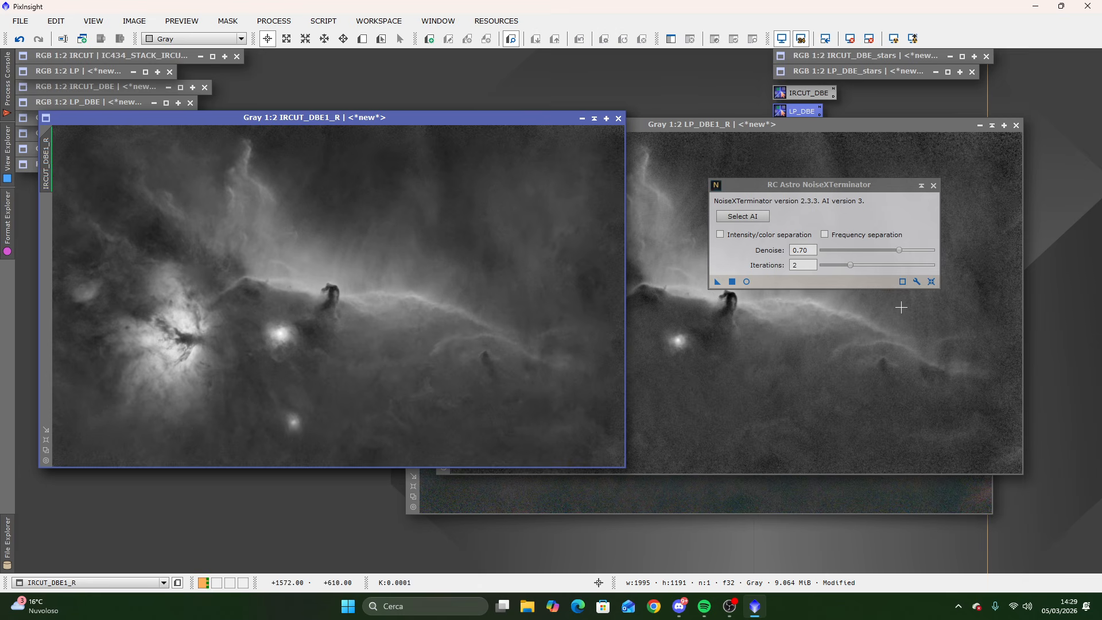
# Denoise LP_DBE1_R with the same NoiseXTerminator settings, 0.70 and 2 iterations, and close the tool.
pyautogui.moveTo(846, 184); pyautogui.dragTo(421, 208)
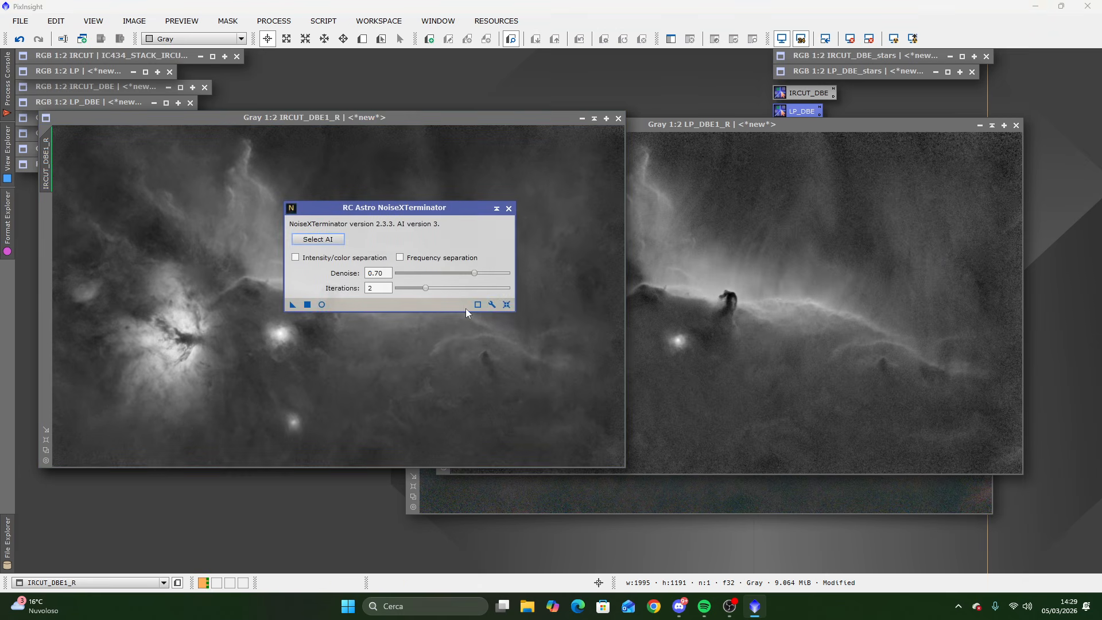
pyautogui.moveTo(291, 305); pyautogui.dragTo(835, 290)
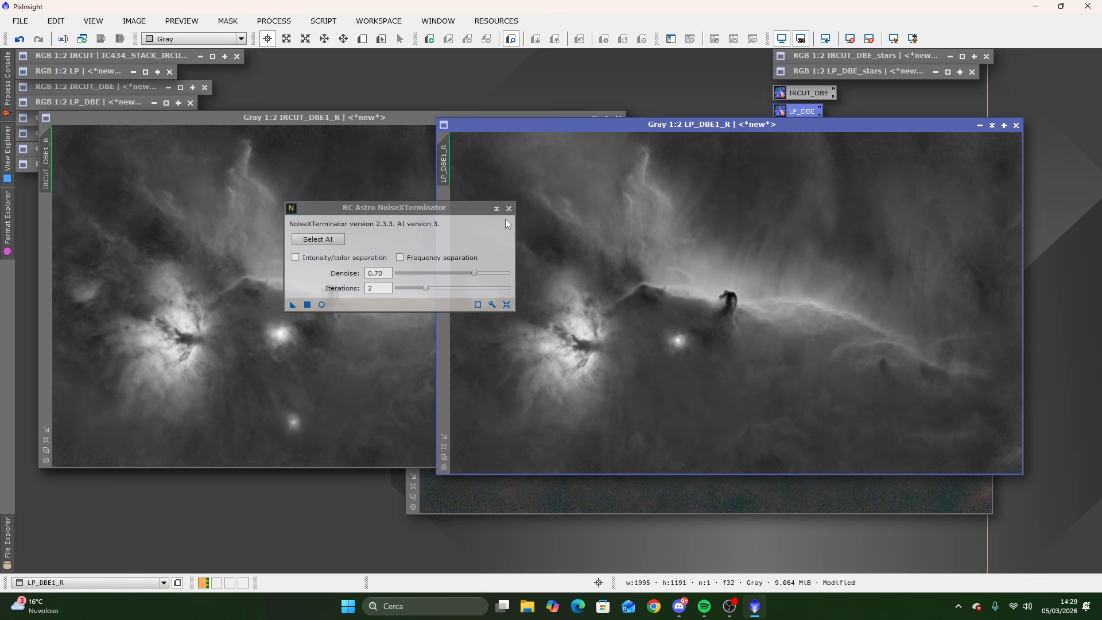
pyautogui.click(507, 208)
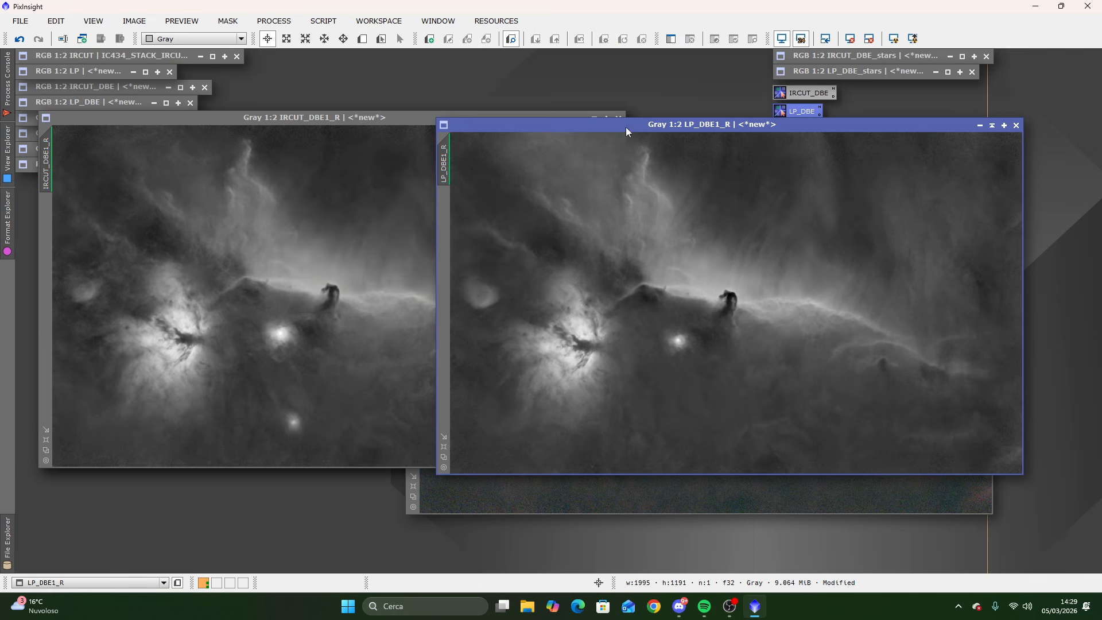
# Align LP_DBE1_R level with IRCUT_DBE1_R, reset its screen stretch and bring IRCUT_DBE1_R to the front.
pyautogui.moveTo(625, 131)
pyautogui.mouseDown()
pyautogui.moveTo(735, 116)
pyautogui.moveTo(633, 118)
pyautogui.mouseUp()
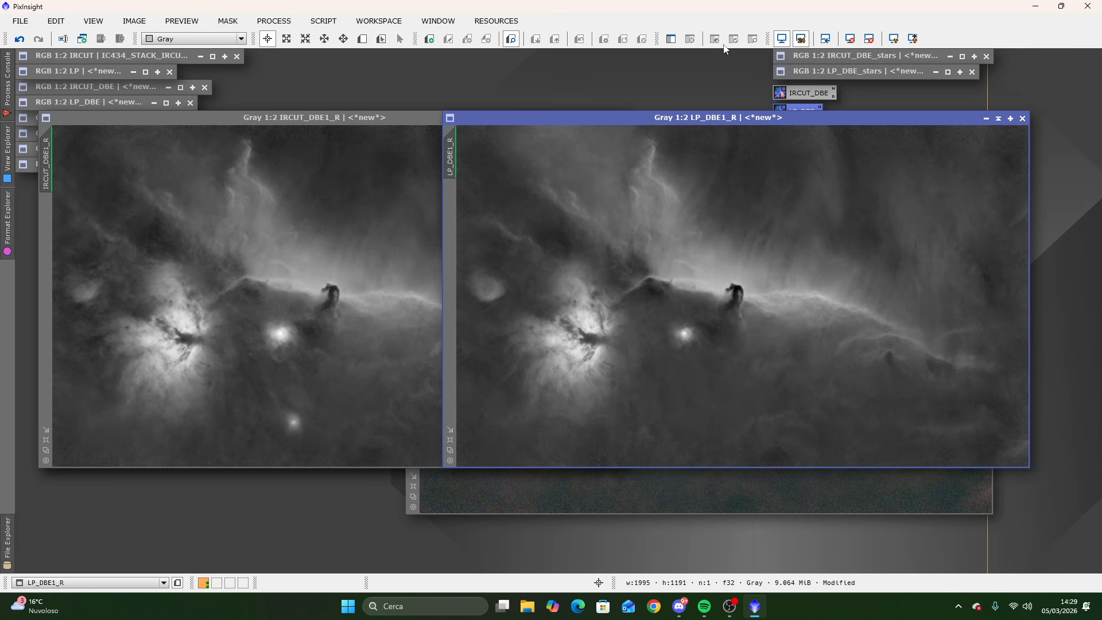
pyautogui.click(851, 39)
pyautogui.click(367, 118)
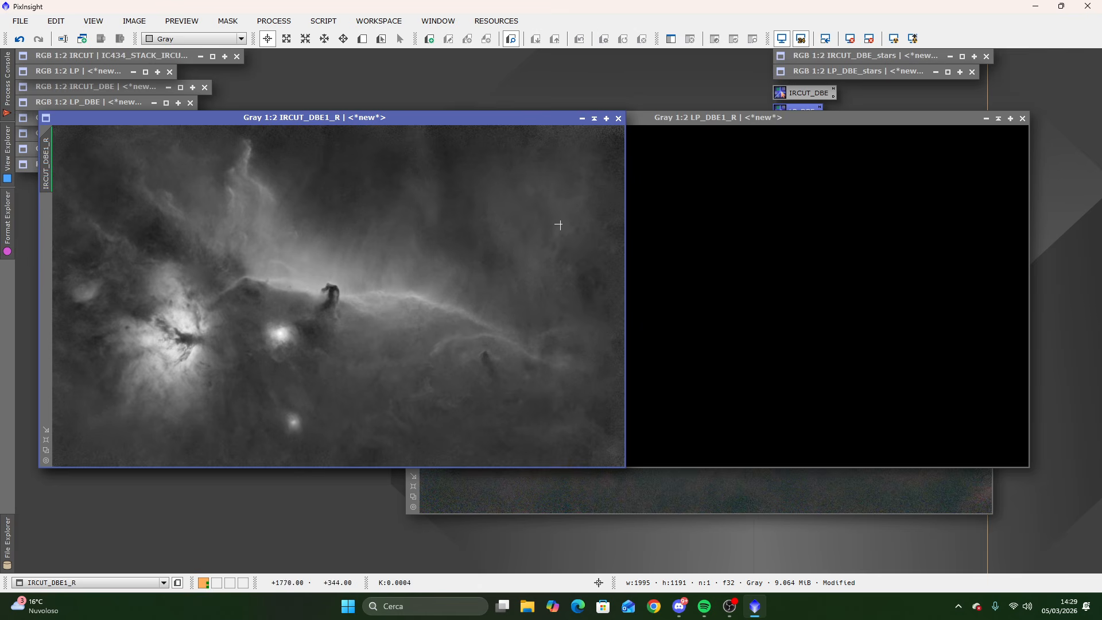
# Reset LinearFit, set LP_DBE1_R as the reference image and apply the fit to IRCUT_DBE1_R.
pyautogui.click(274, 21)
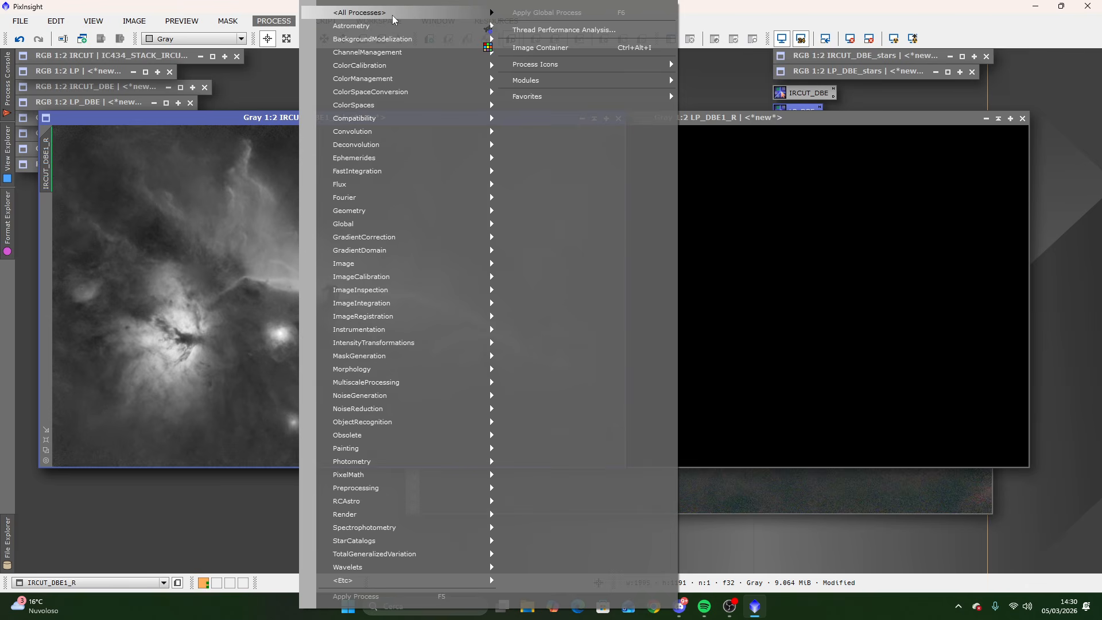
pyautogui.moveTo(396, 14)
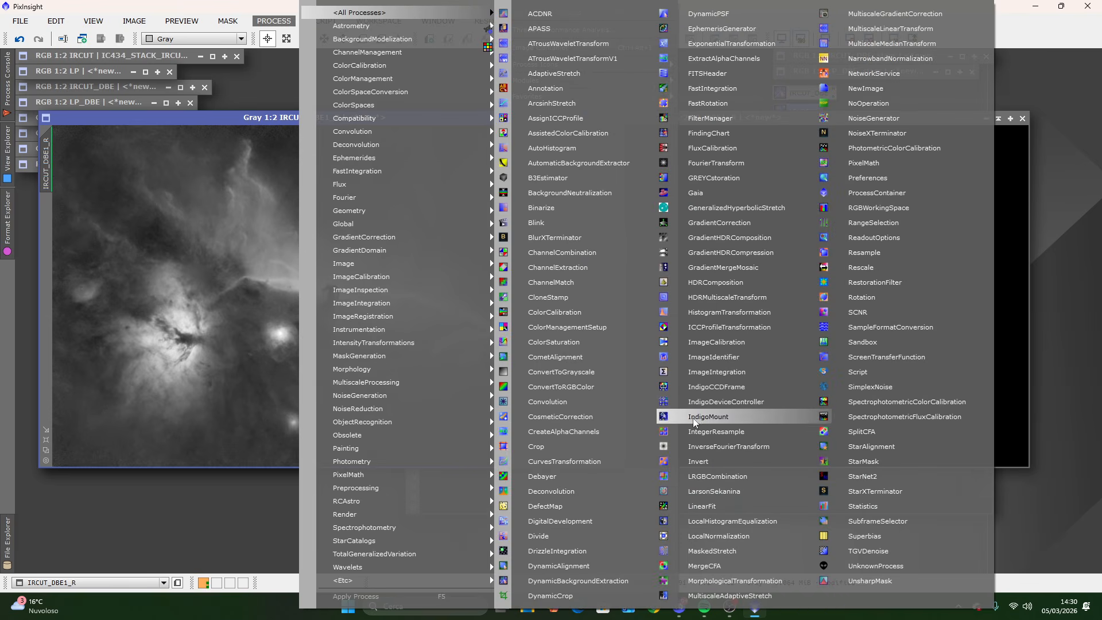
pyautogui.click(736, 507)
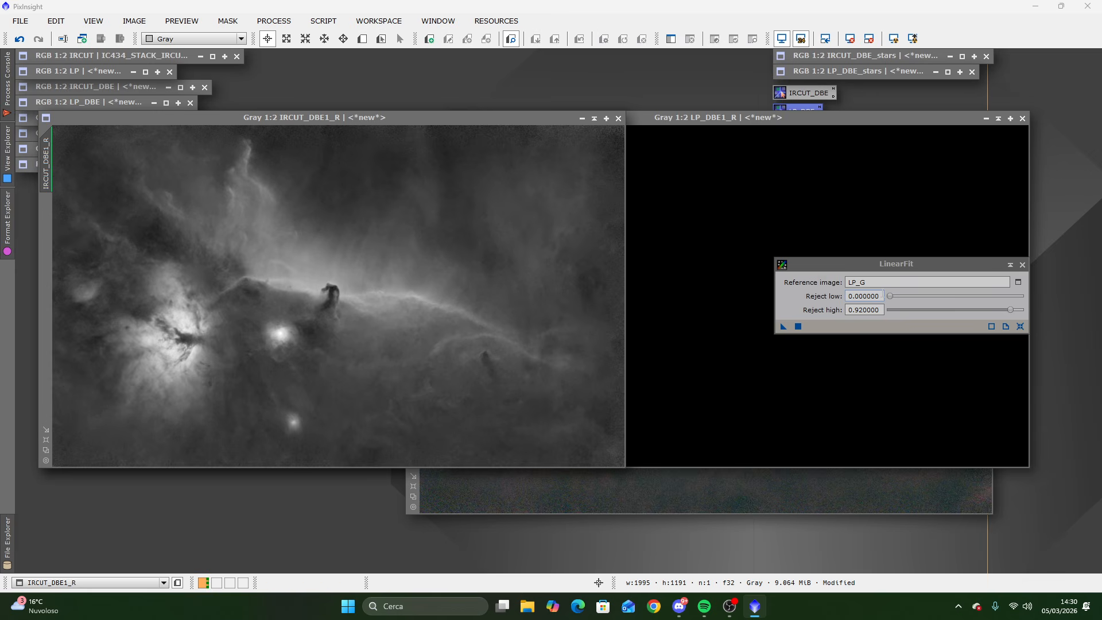
pyautogui.click(1020, 326)
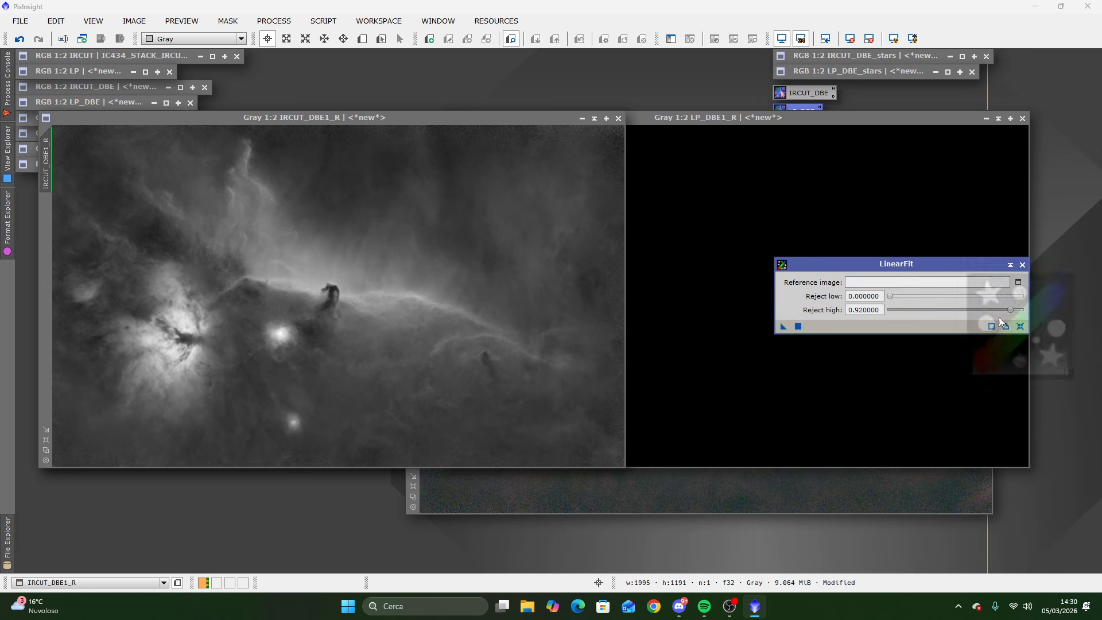
pyautogui.moveTo(923, 264); pyautogui.dragTo(805, 264)
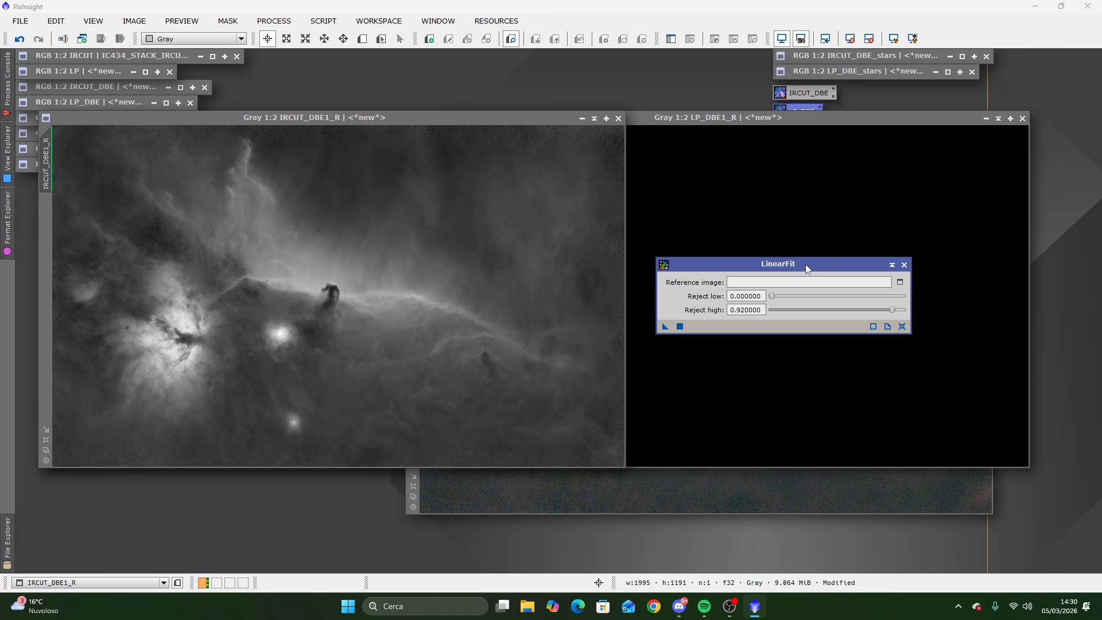
pyautogui.click(900, 283)
pyautogui.click(484, 277)
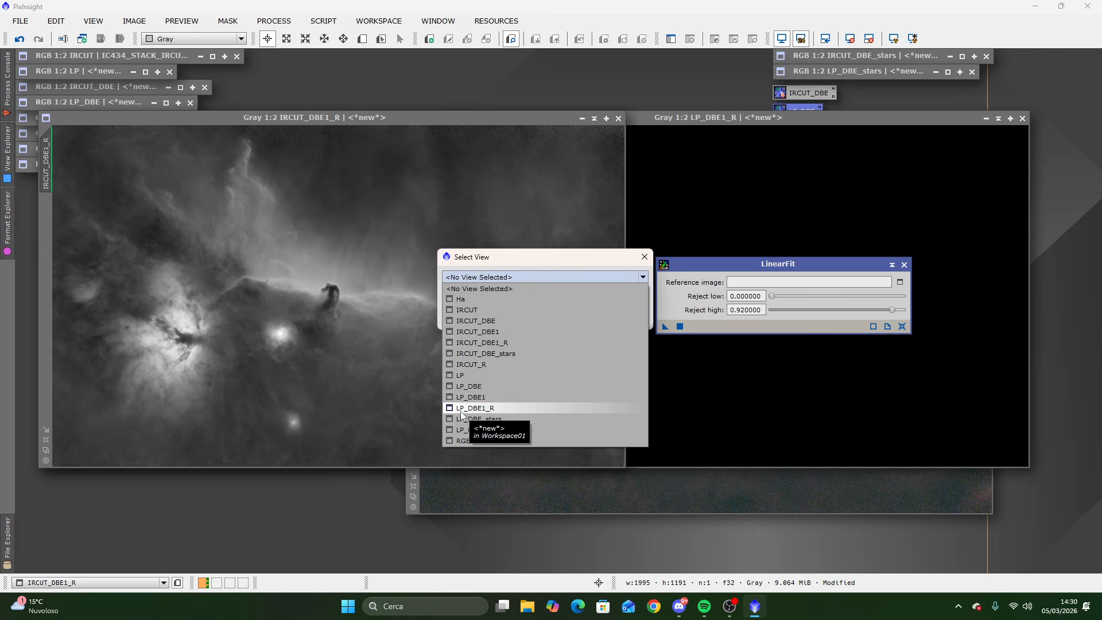
pyautogui.click(507, 409)
pyautogui.click(567, 318)
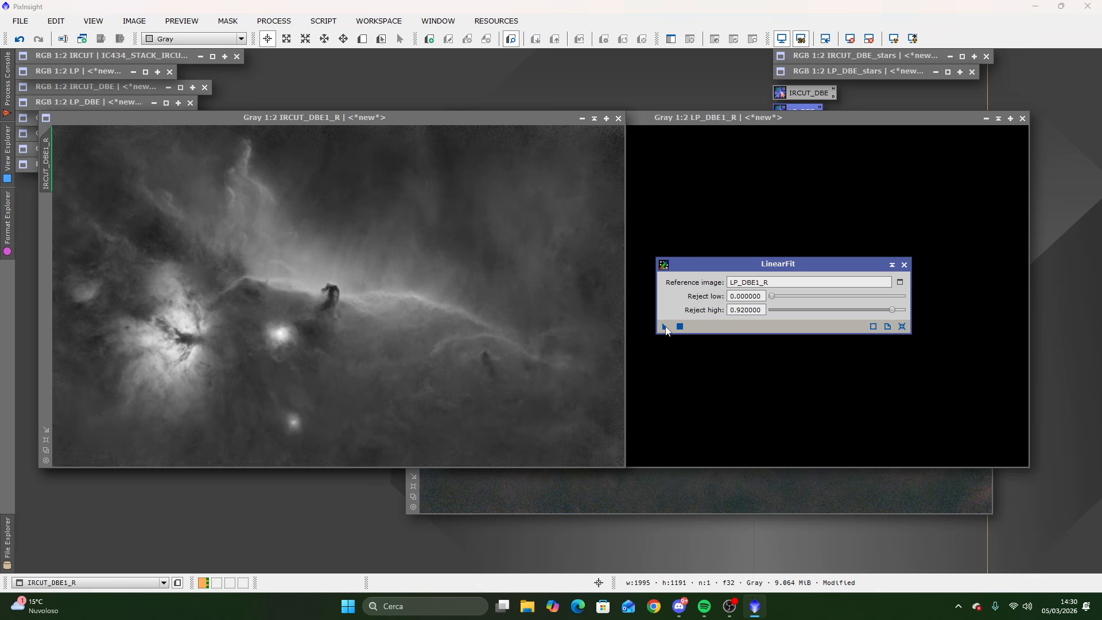
pyautogui.moveTo(666, 327); pyautogui.dragTo(385, 298)
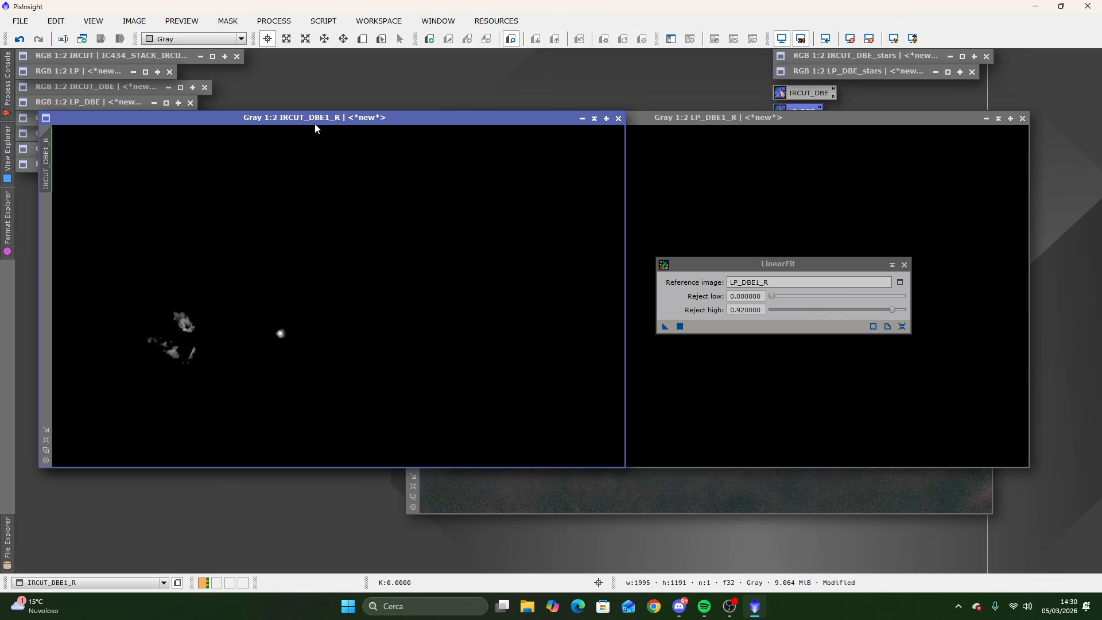
# Look briefly at the collapsed LP_DBE, LP_R and IRCUT_R images, shading each window again after viewing.
pyautogui.moveTo(315, 123); pyautogui.dragTo(290, 187)
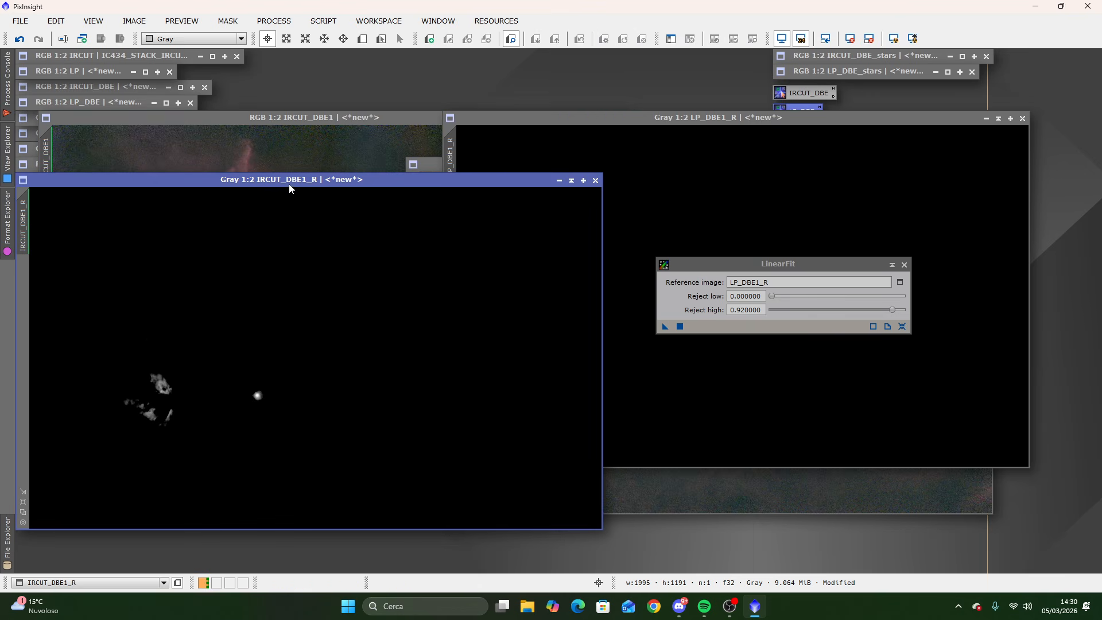
pyautogui.doubleClick(94, 103)
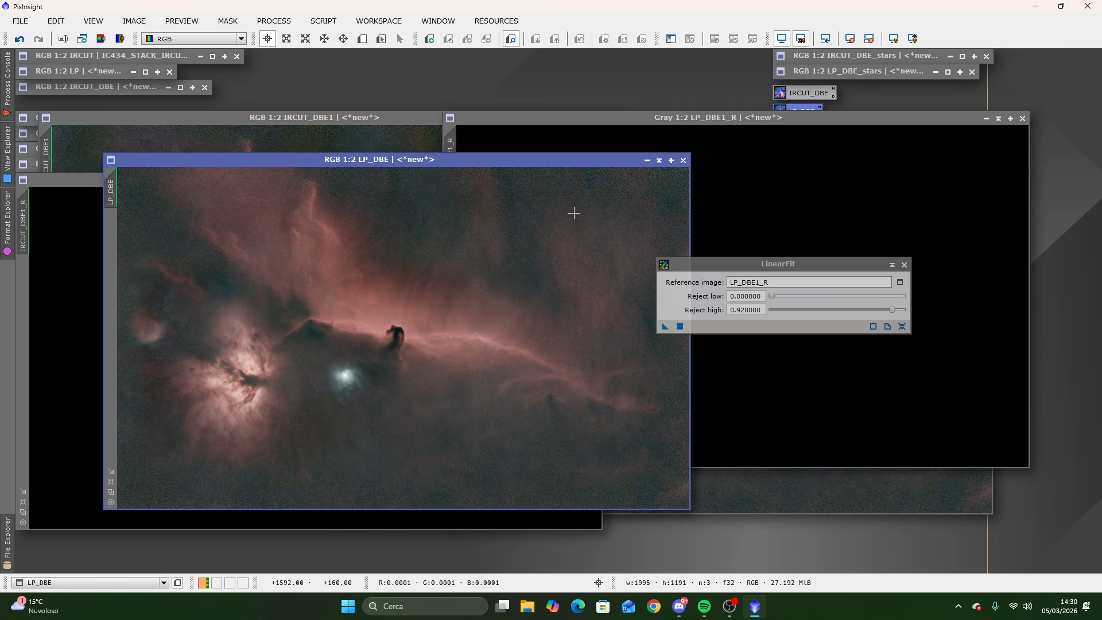
pyautogui.click(660, 162)
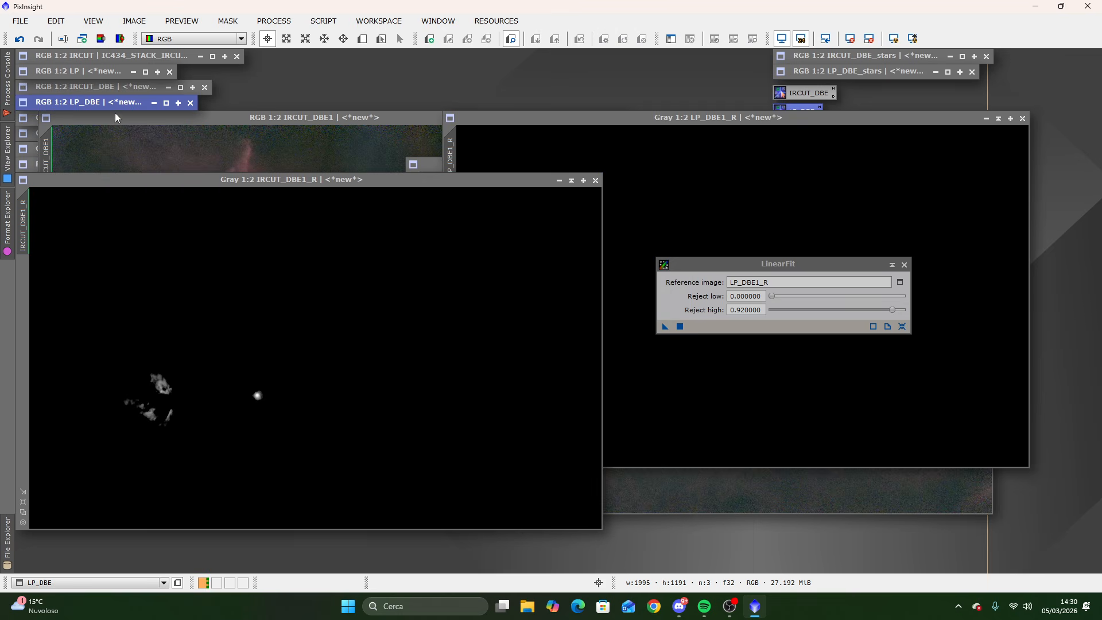
pyautogui.moveTo(115, 118); pyautogui.dragTo(129, 167)
pyautogui.doubleClick(99, 133)
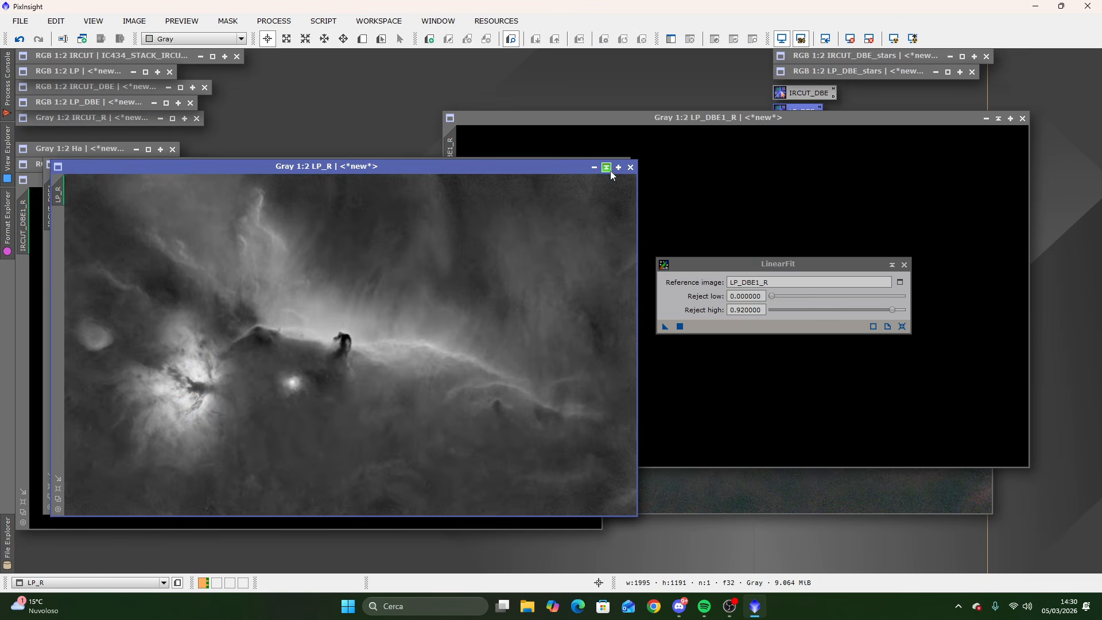
pyautogui.click(605, 167)
pyautogui.doubleClick(81, 117)
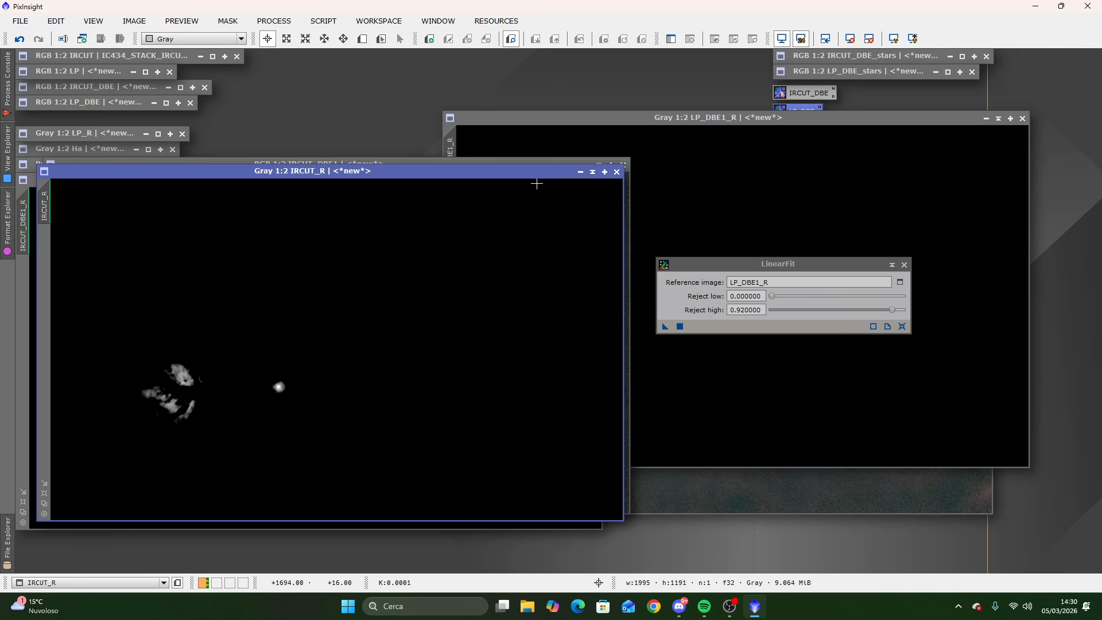
pyautogui.click(580, 172)
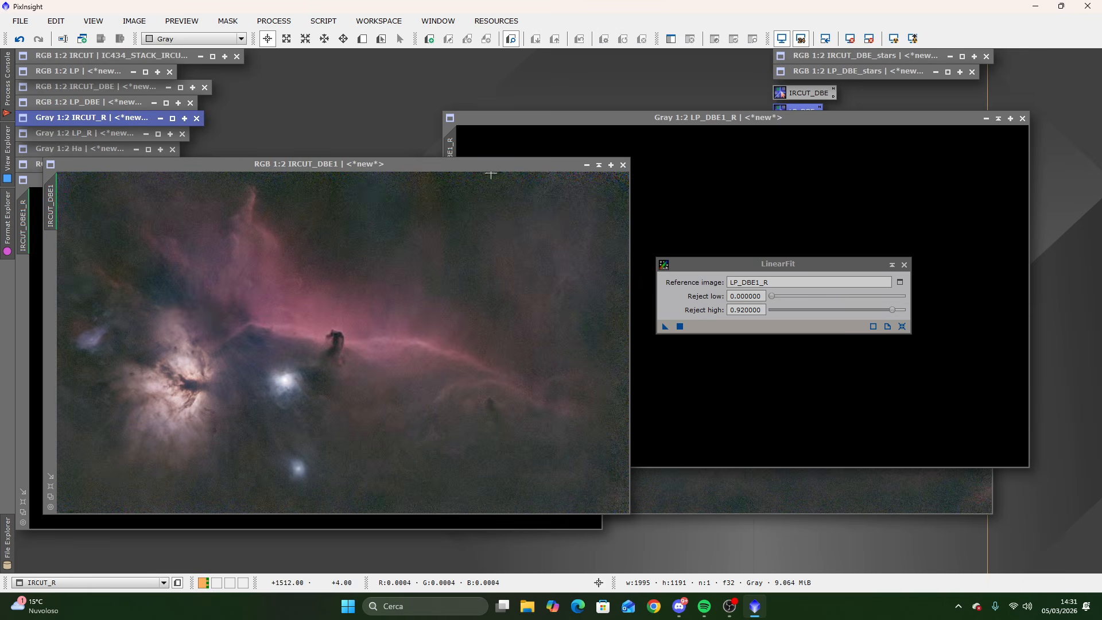
# Clear IRCUT_DBE1 and LinearFit out of the way and line up an auto-stretched LP_DBE1_R beside IRCUT_DBE1_R.
pyautogui.click(599, 165)
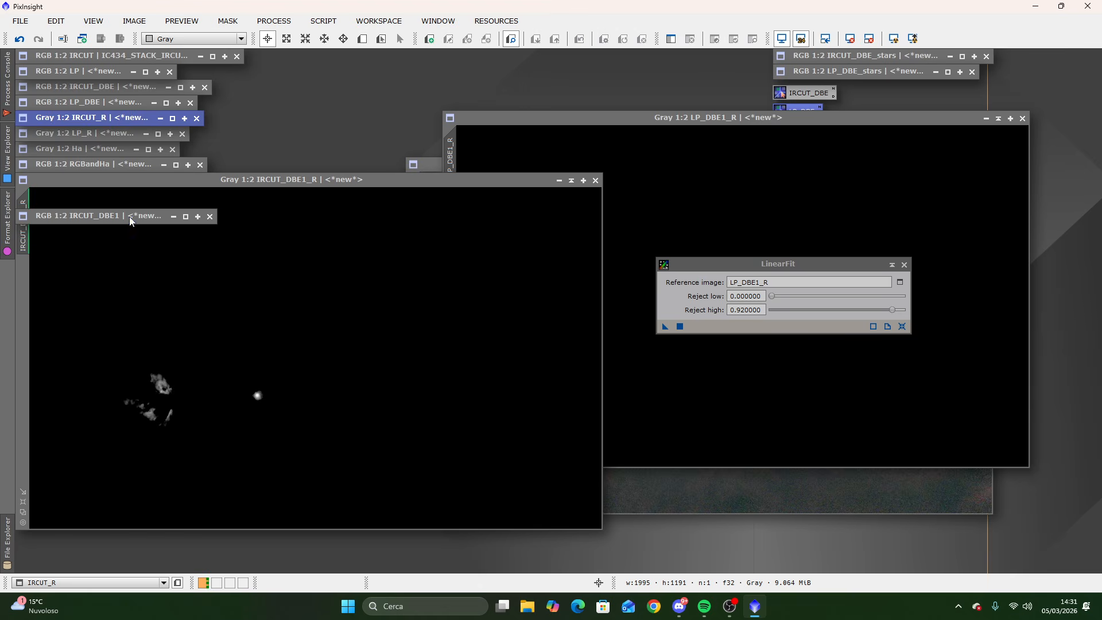
pyautogui.moveTo(130, 215); pyautogui.dragTo(435, 62)
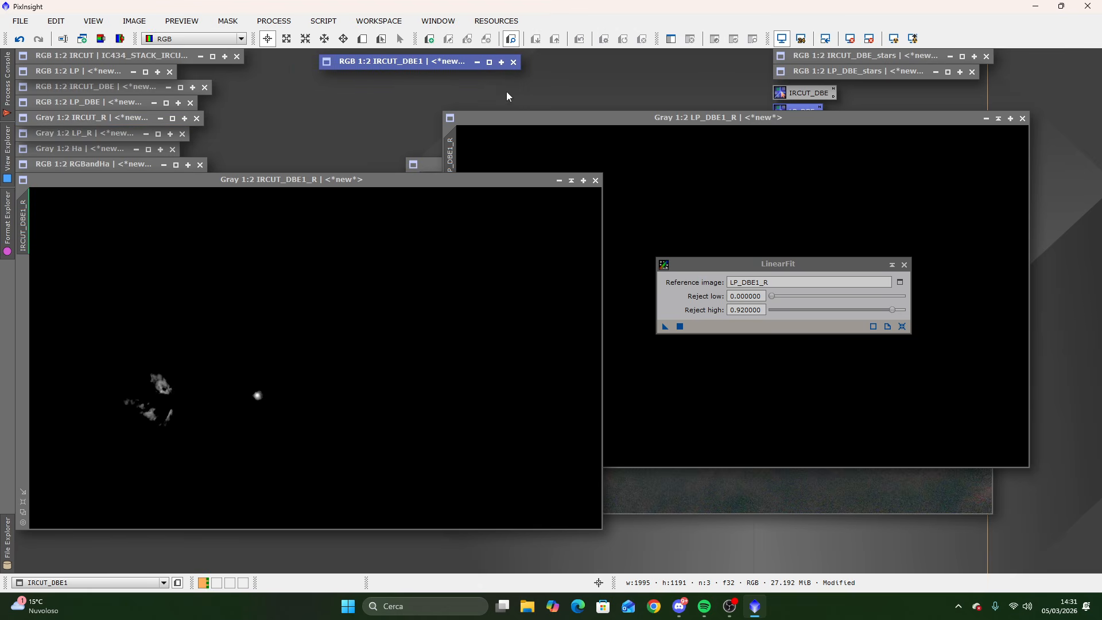
pyautogui.moveTo(814, 264); pyautogui.dragTo(527, 263)
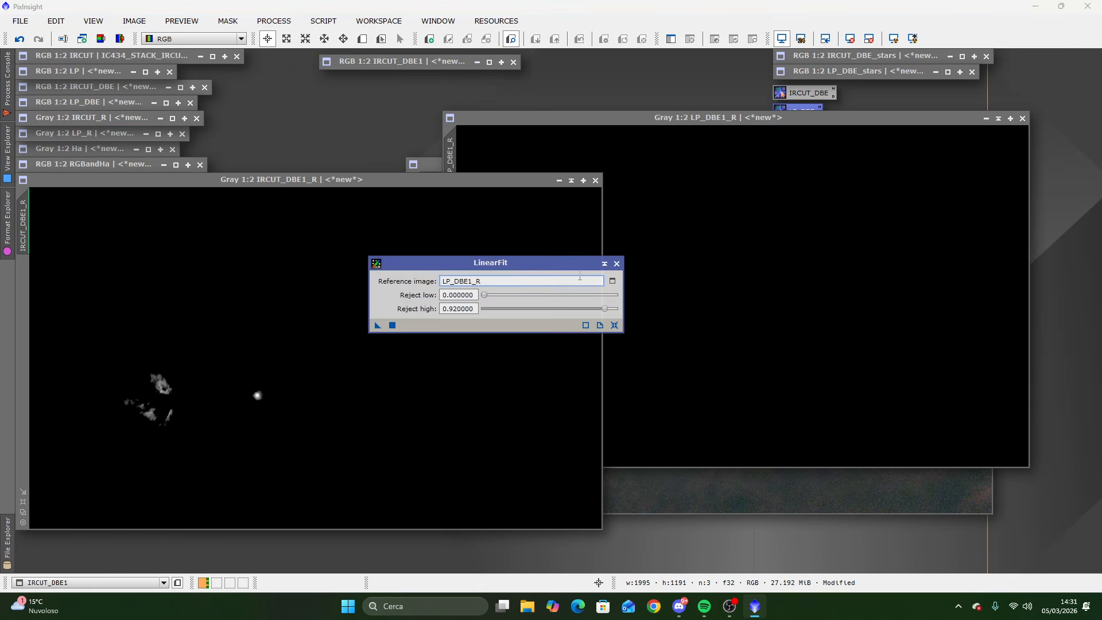
pyautogui.click(617, 264)
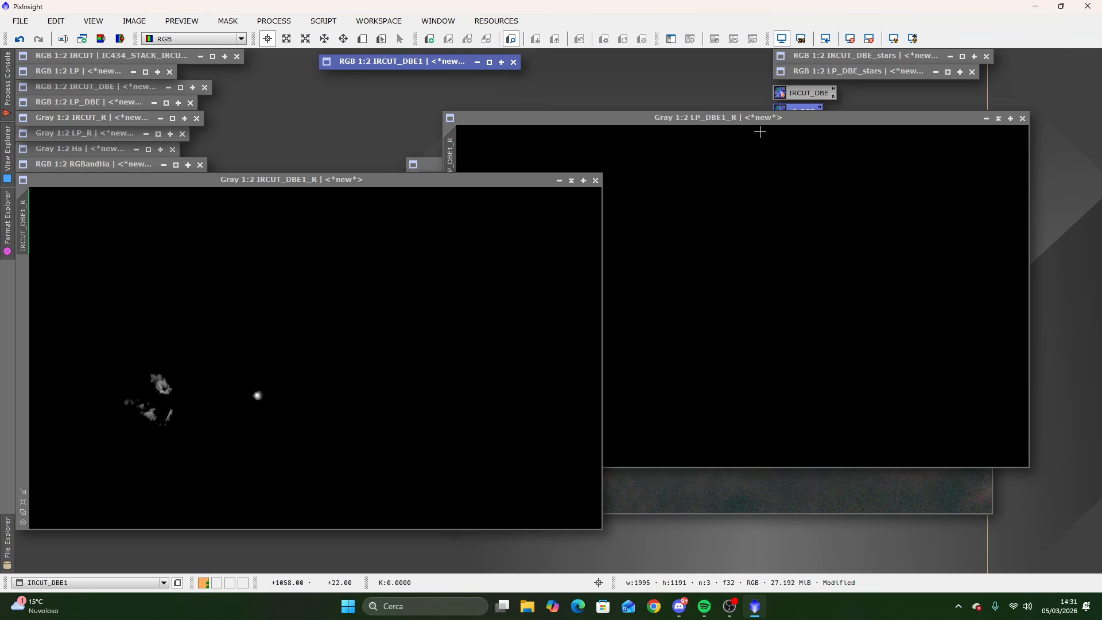
pyautogui.moveTo(753, 120); pyautogui.dragTo(771, 181)
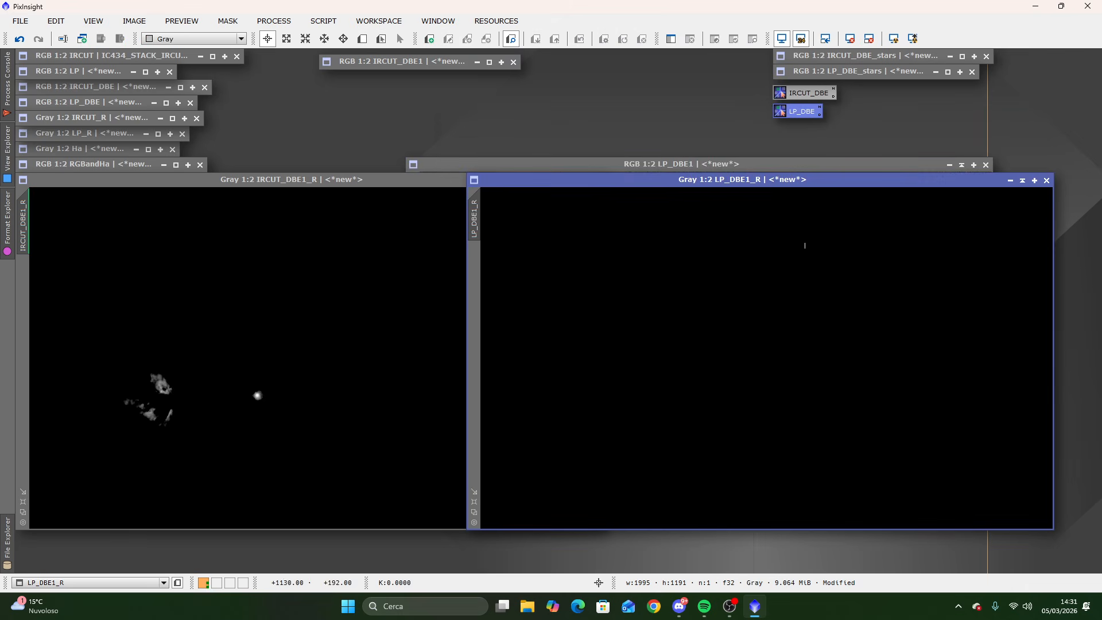
pyautogui.click(894, 39)
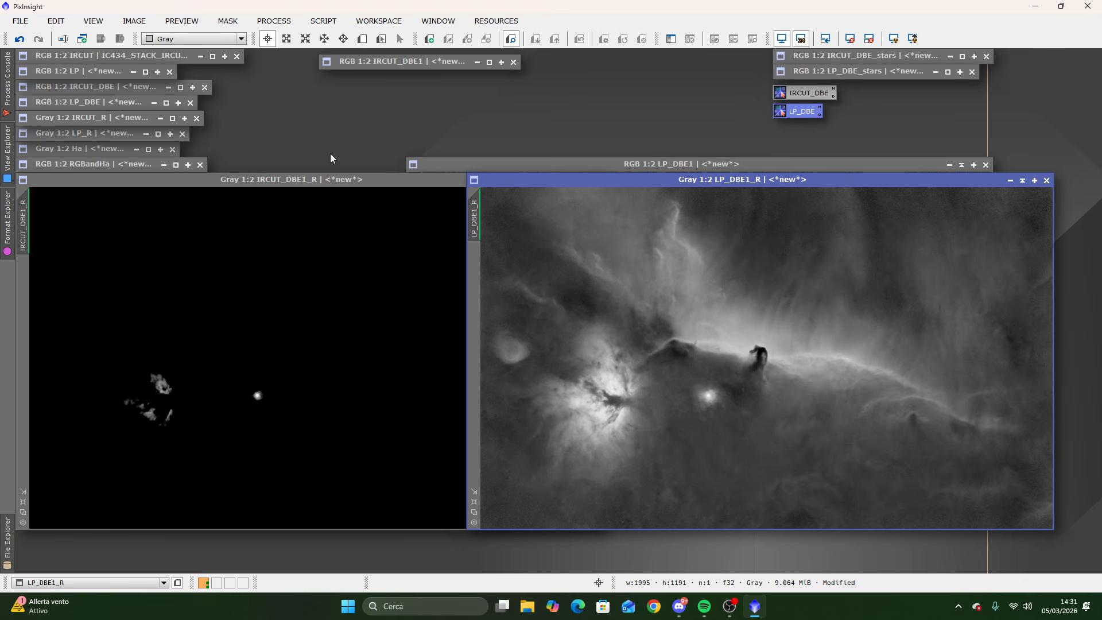
# Start the ContinuumSubtraction script with IRCUT_DBE1_R as the red channel view and LP_DBE1_R as the narrowband view.
pyautogui.click(323, 22)
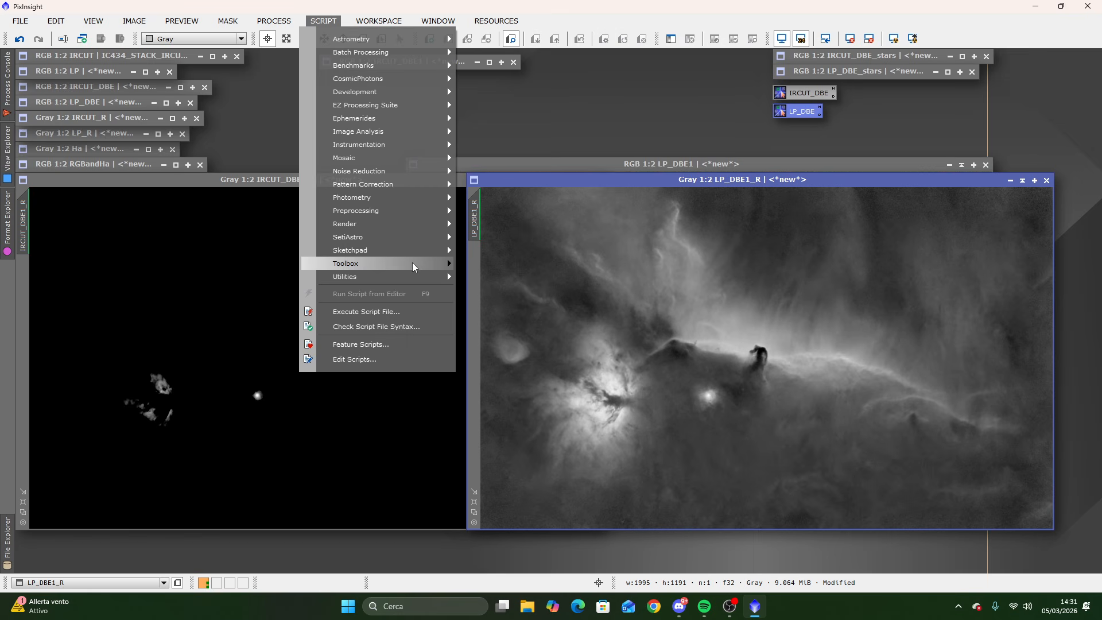
pyautogui.moveTo(412, 264)
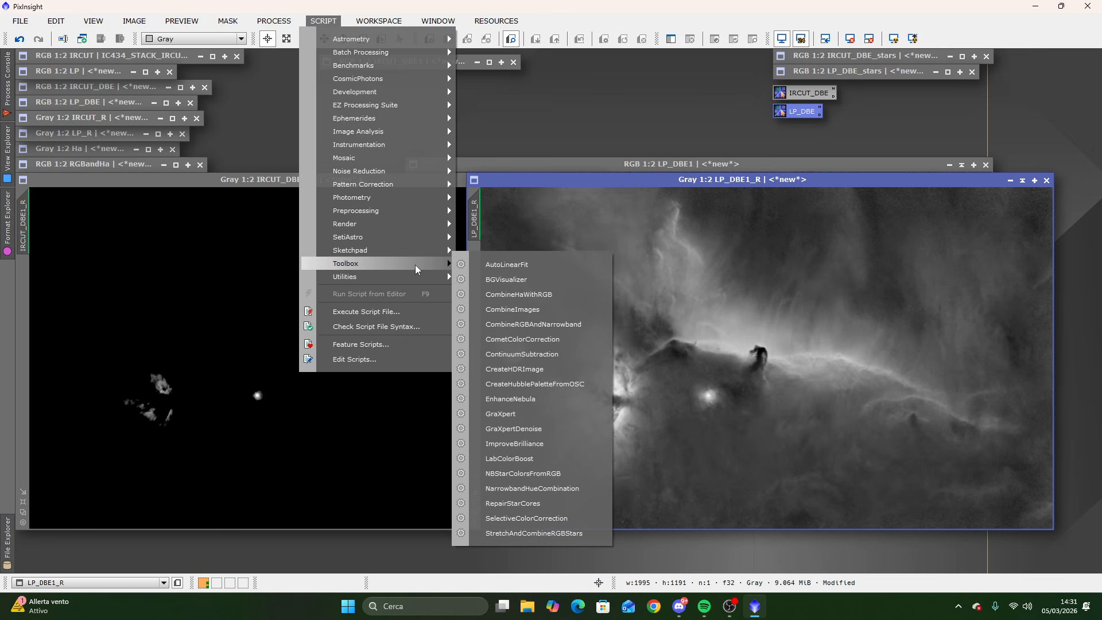
pyautogui.click(549, 356)
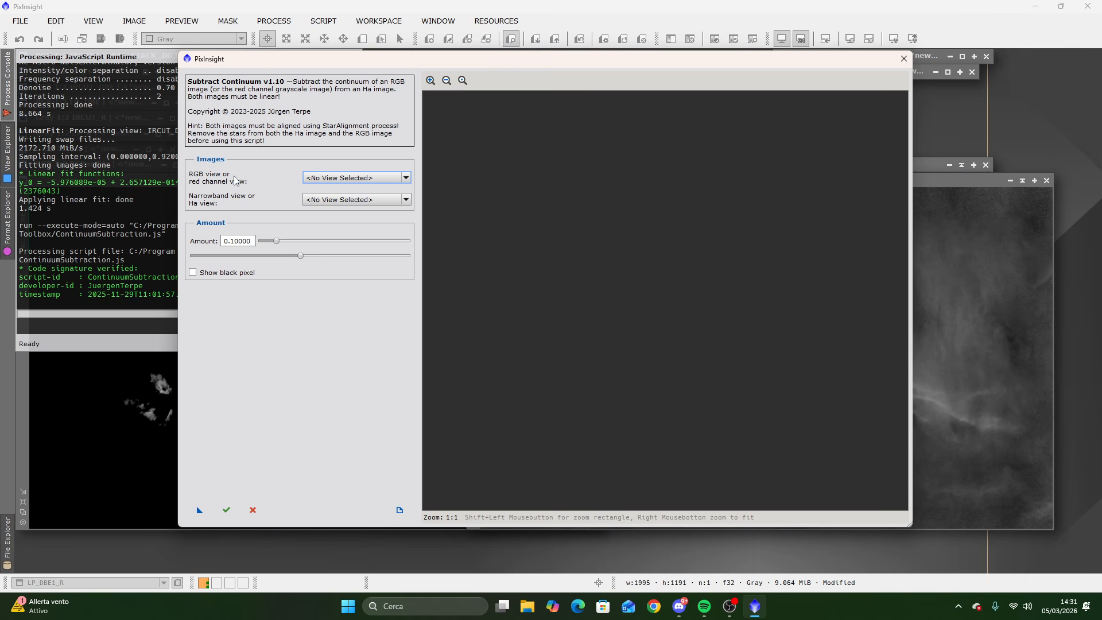
pyautogui.click(377, 179)
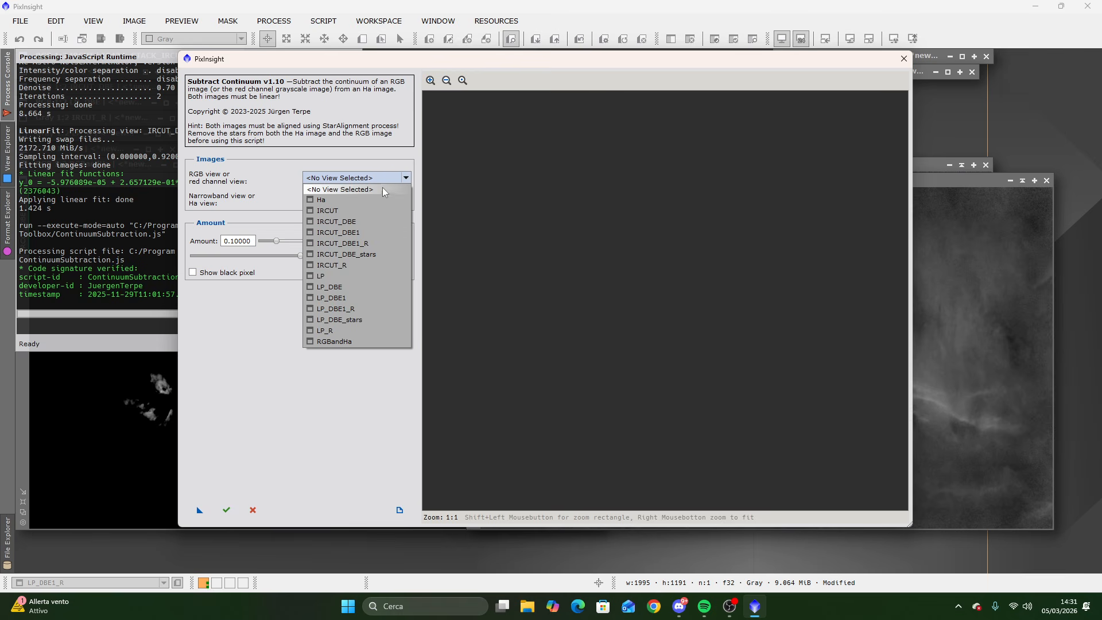
pyautogui.click(348, 244)
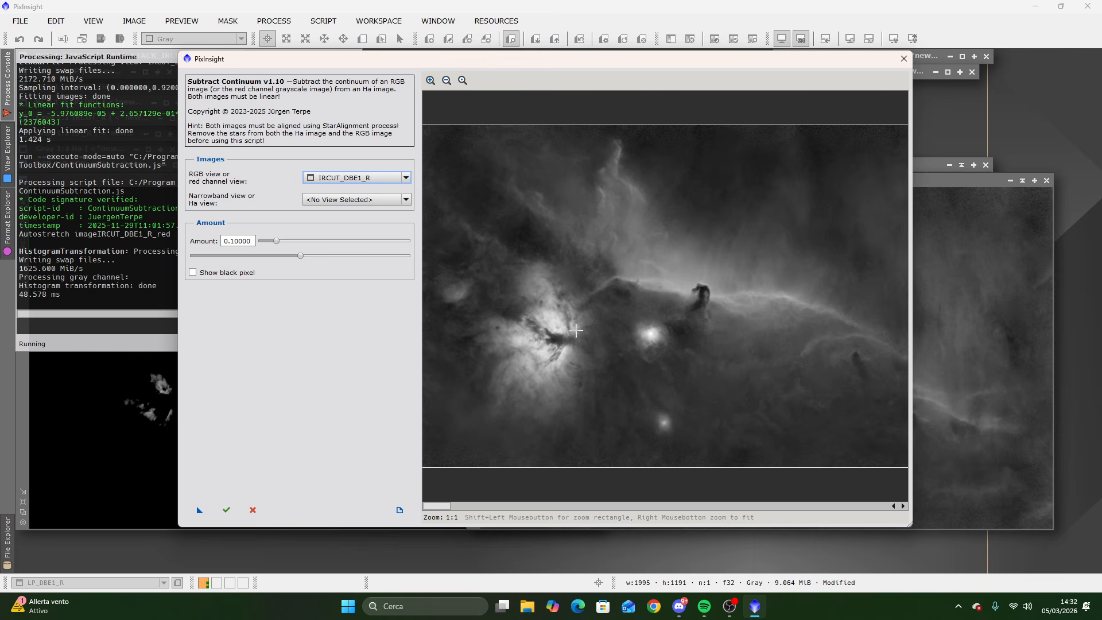
pyautogui.click(313, 201)
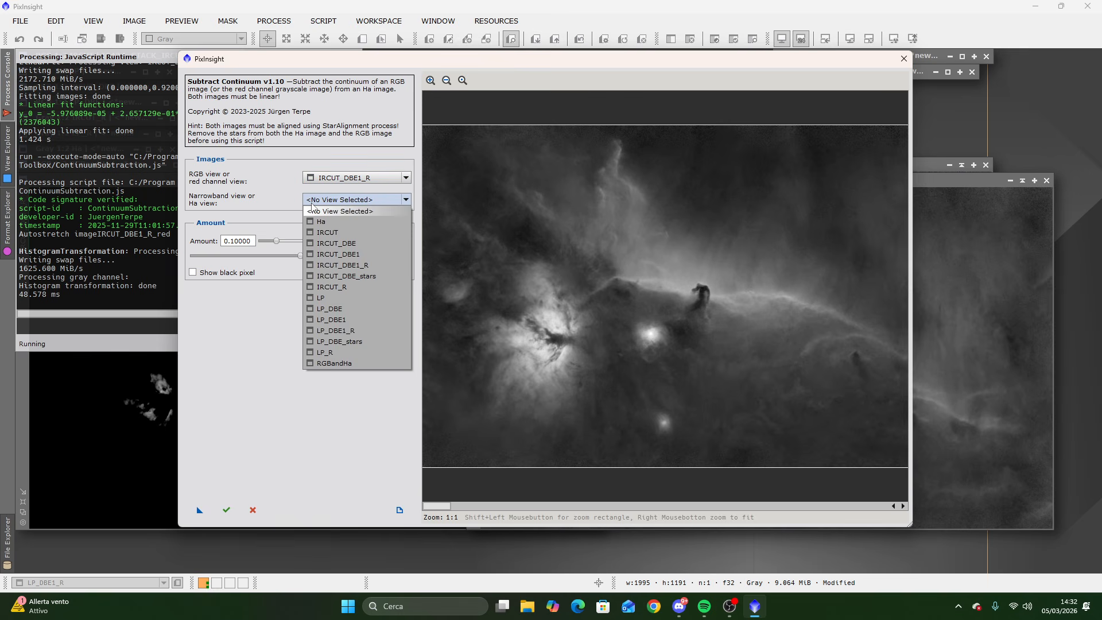
pyautogui.click(357, 333)
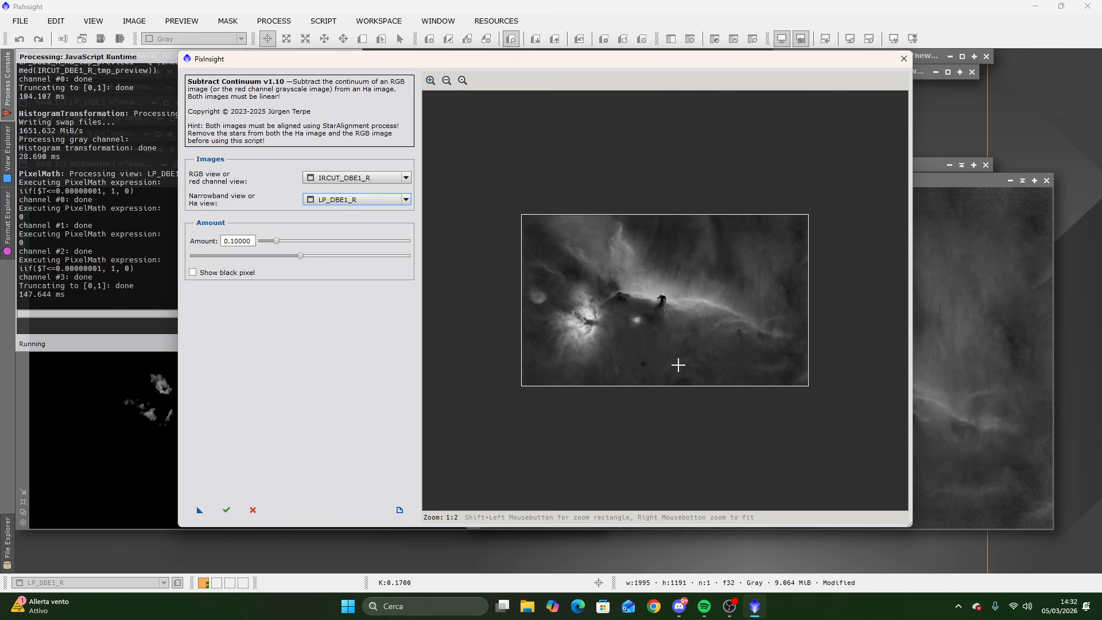
# Try a continuum subtraction amount of about 0.853 and inspect the nebula in the preview at 1:1.
pyautogui.moveTo(280, 242); pyautogui.dragTo(396, 249)
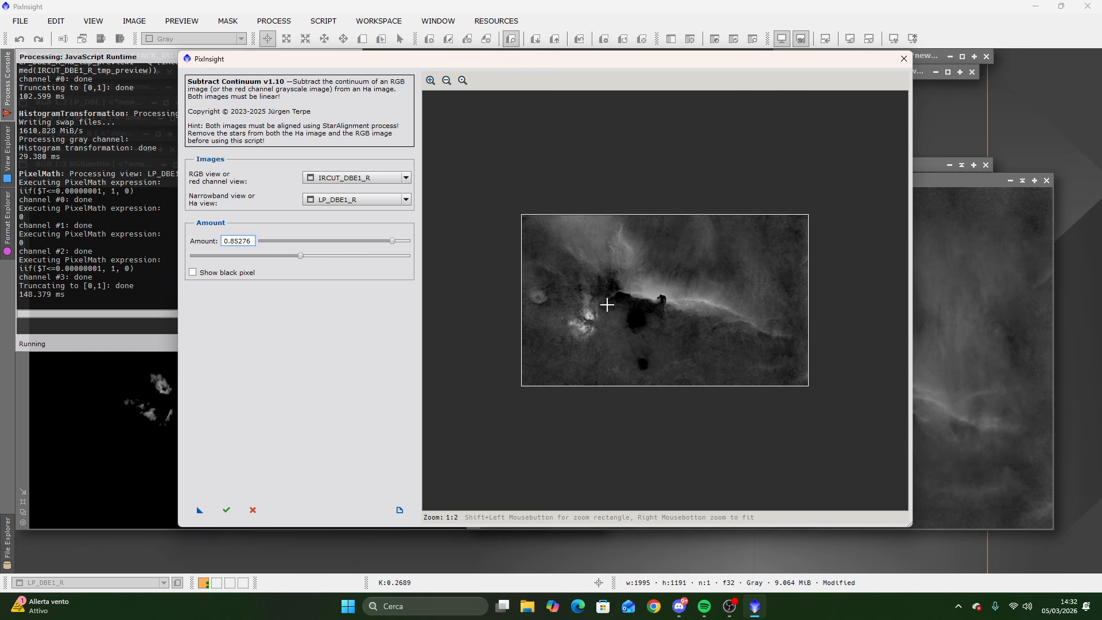
pyautogui.moveTo(531, 252); pyautogui.dragTo(705, 383)
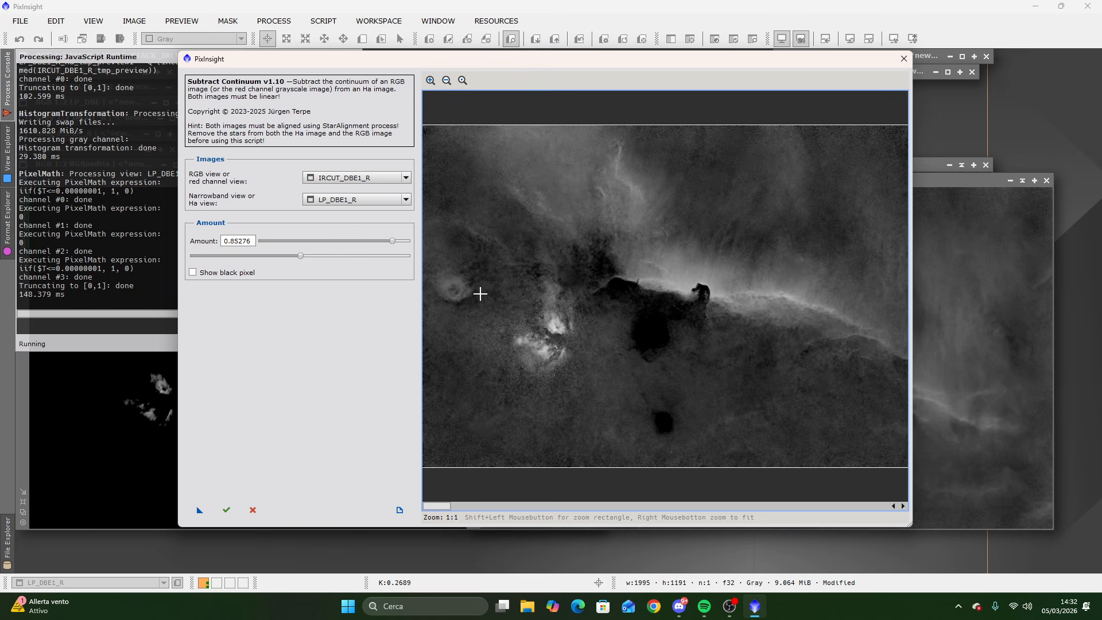
pyautogui.rightClick(519, 348)
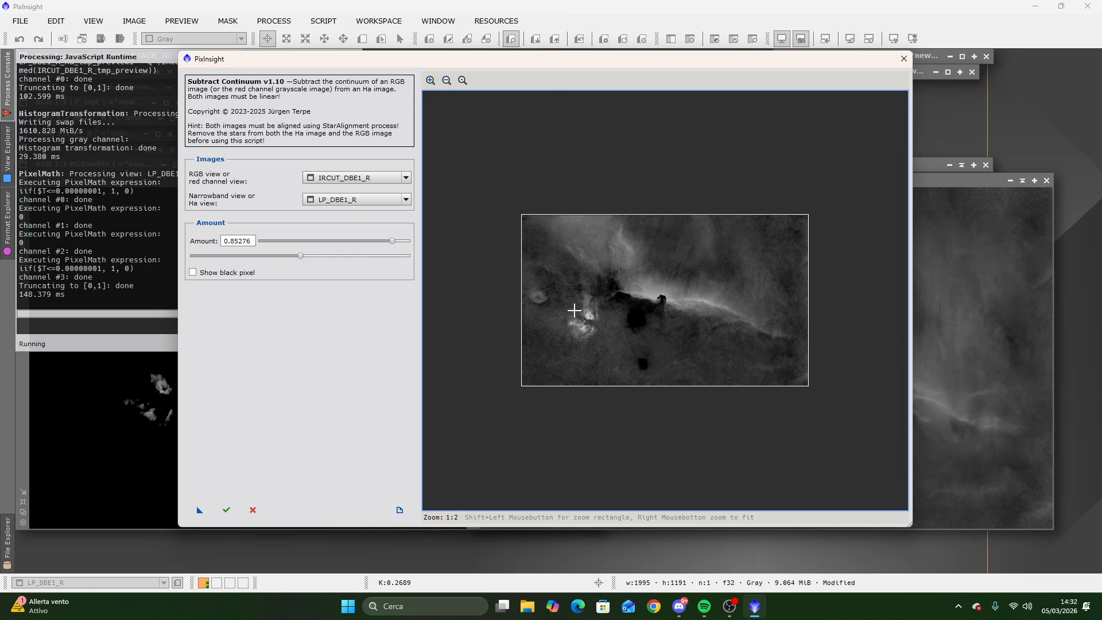
pyautogui.moveTo(564, 308); pyautogui.dragTo(611, 356)
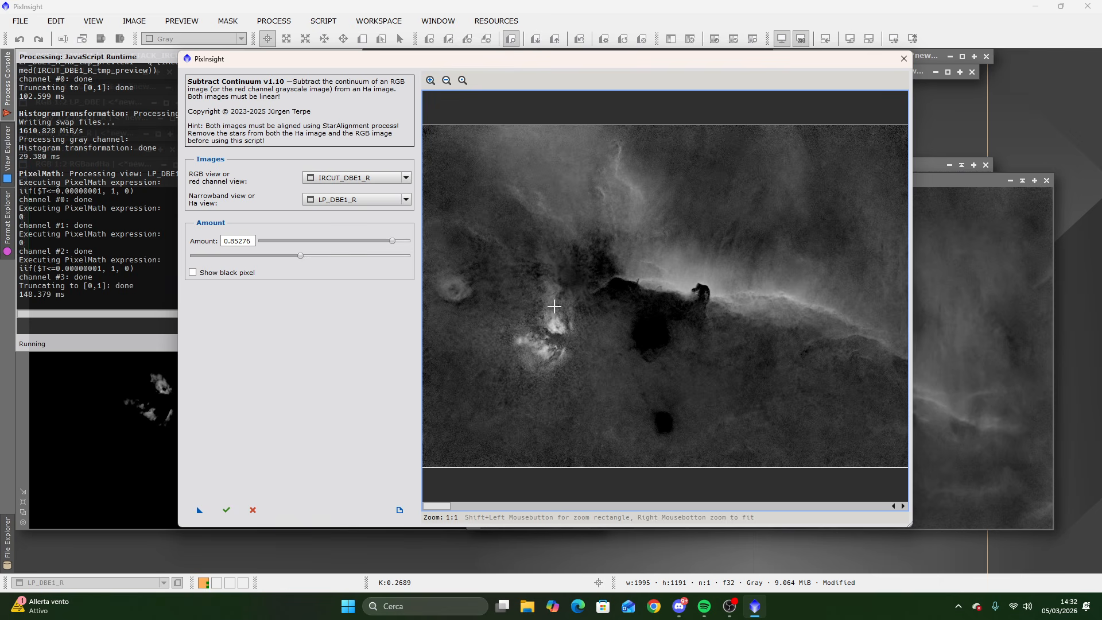
pyautogui.rightClick(603, 323)
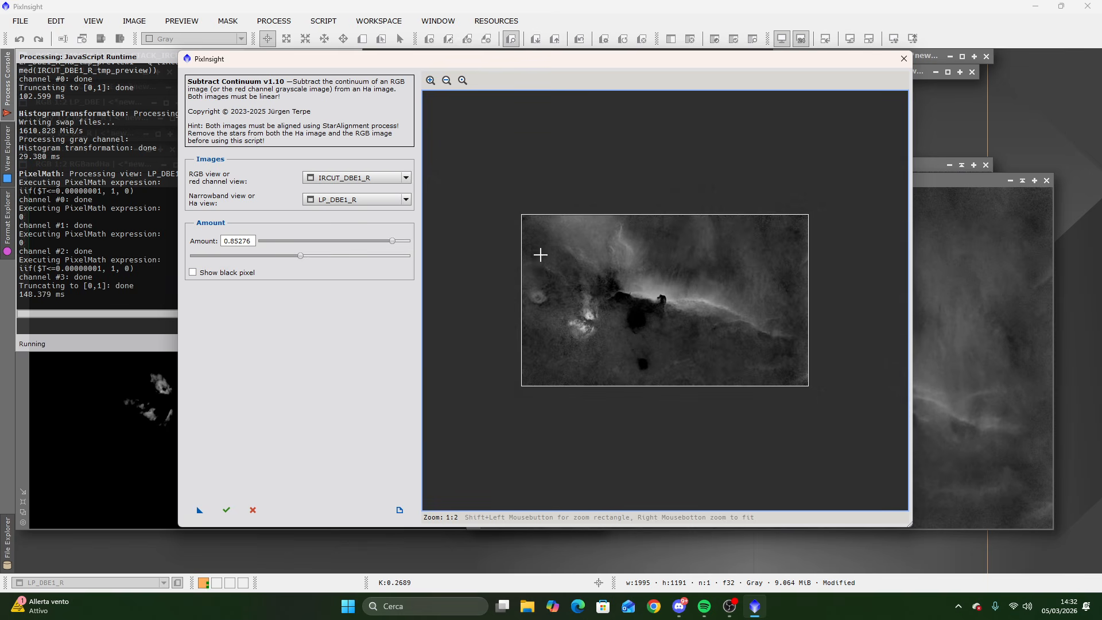
# Set the subtraction amount to about 0.909, run the script and move the resulting image clear over the two sources.
pyautogui.moveTo(395, 243); pyautogui.dragTo(402, 245)
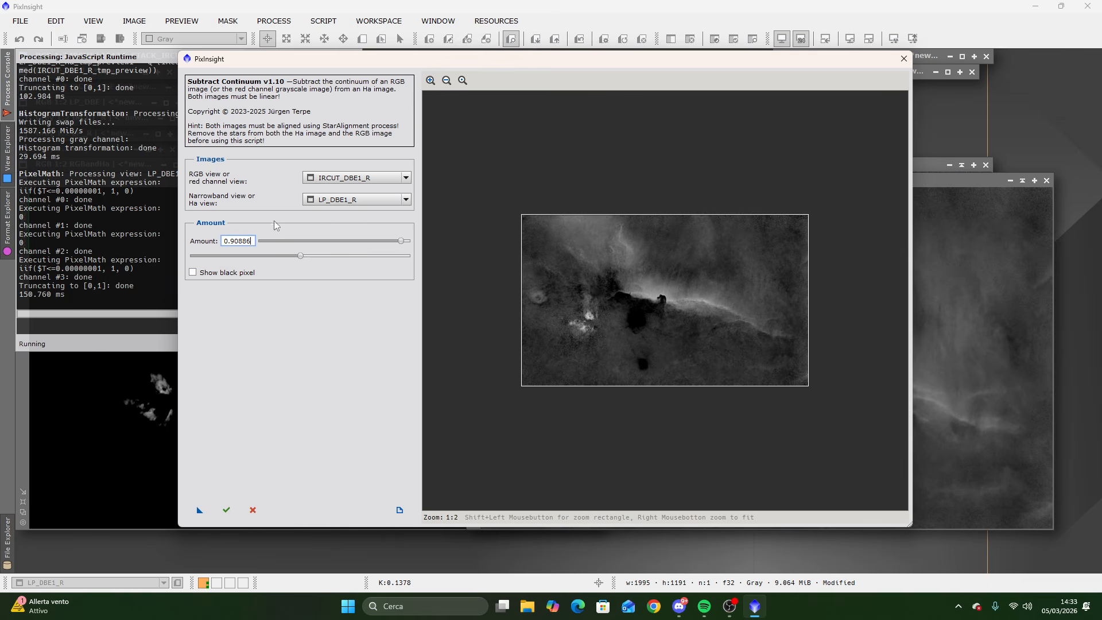
pyautogui.click(226, 509)
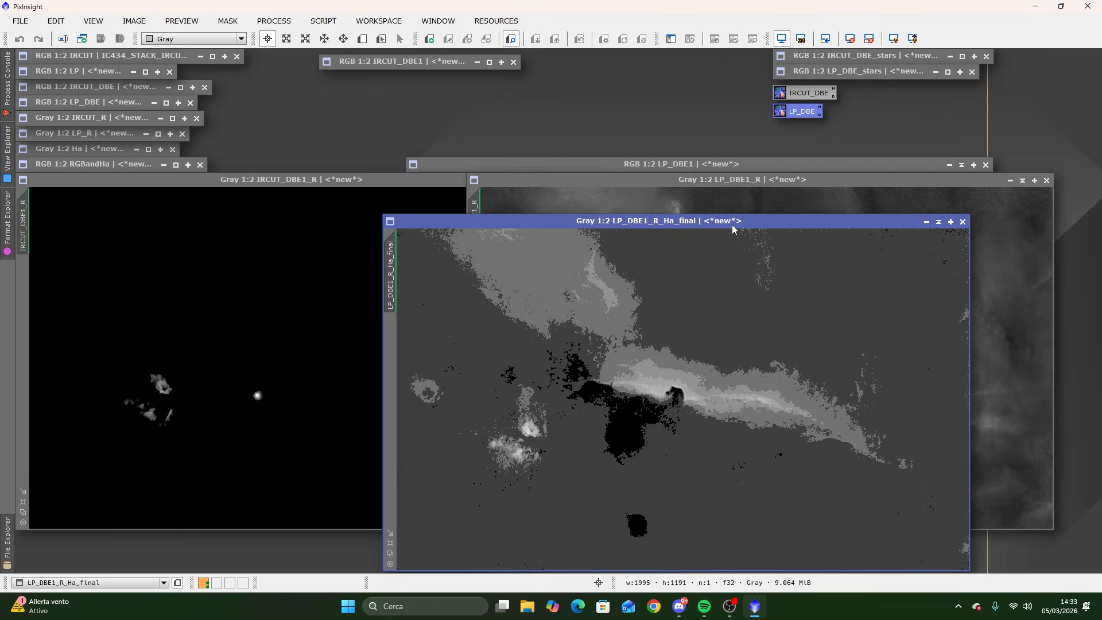
pyautogui.moveTo(732, 224); pyautogui.dragTo(589, 134)
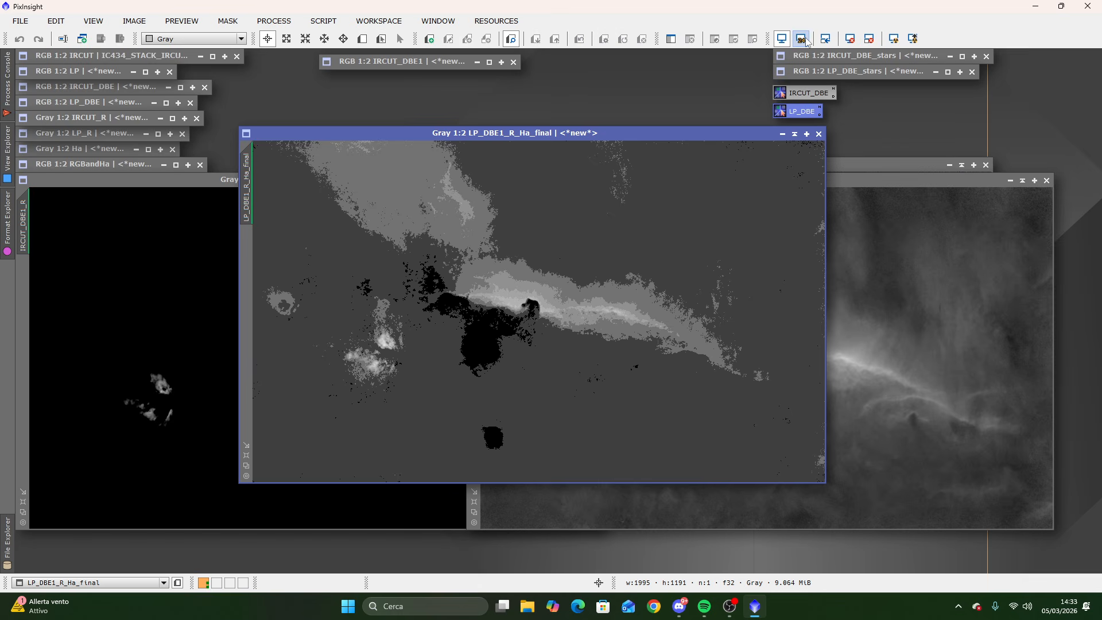
# Display the subtraction result with 24-bit screen stretch lookup tables, move it clear and rename it Ha_tutorial.
pyautogui.click(804, 40)
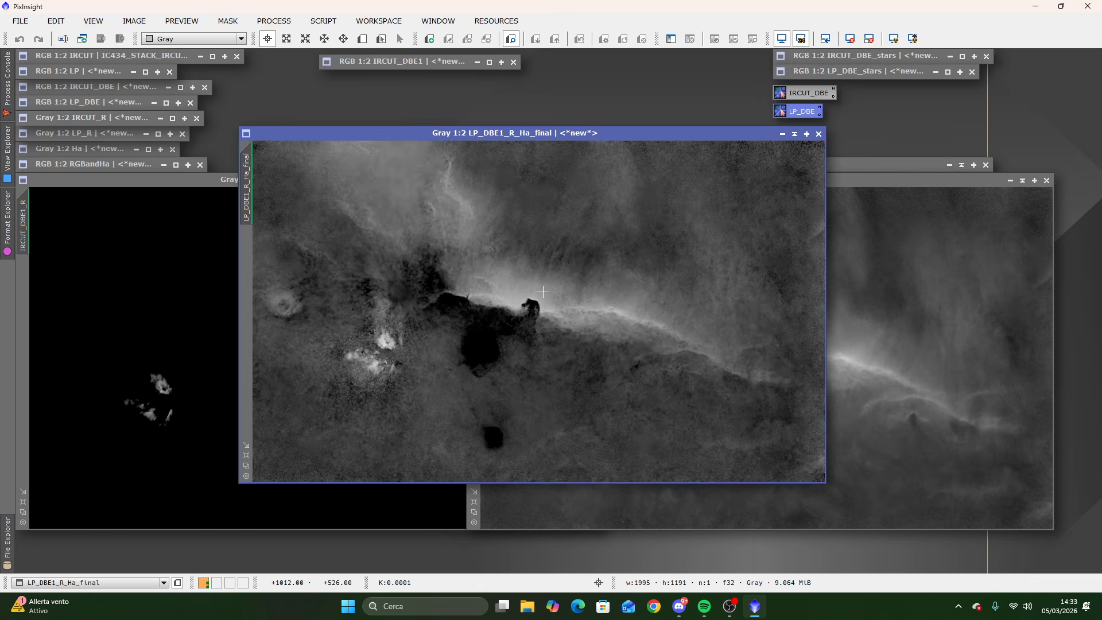
pyautogui.moveTo(540, 135); pyautogui.dragTo(689, 164)
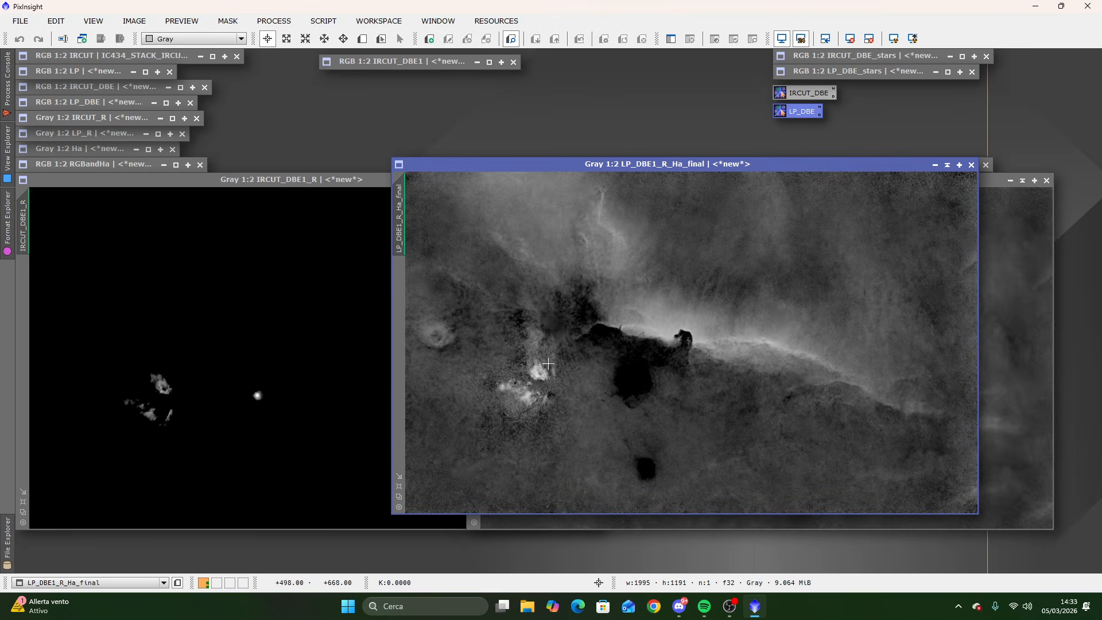
pyautogui.doubleClick(399, 223)
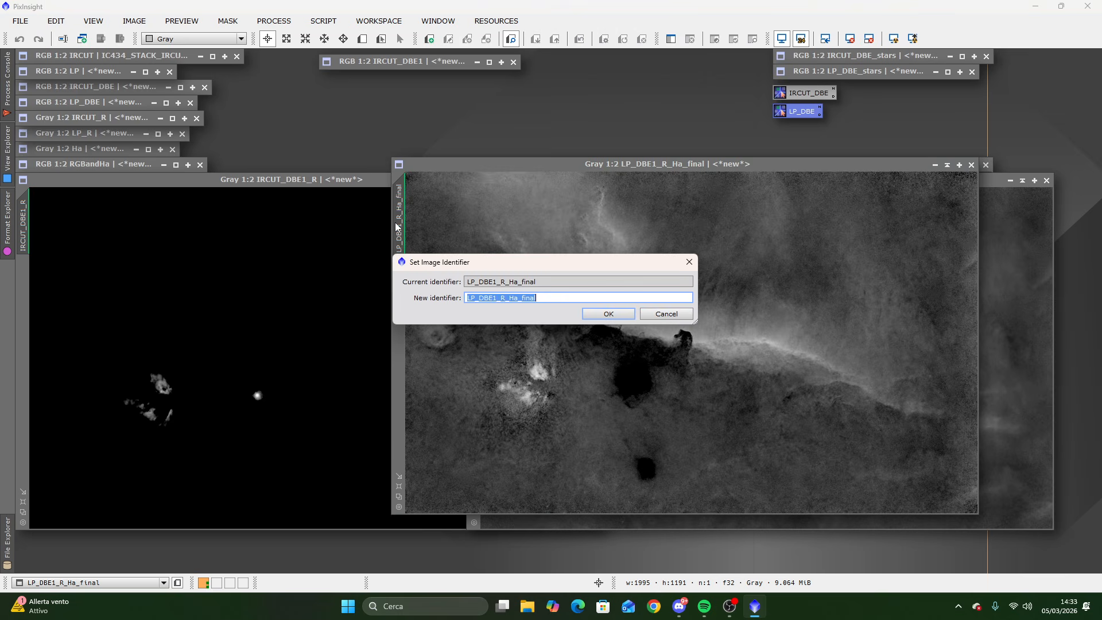
pyautogui.write('Ha_tutorial')
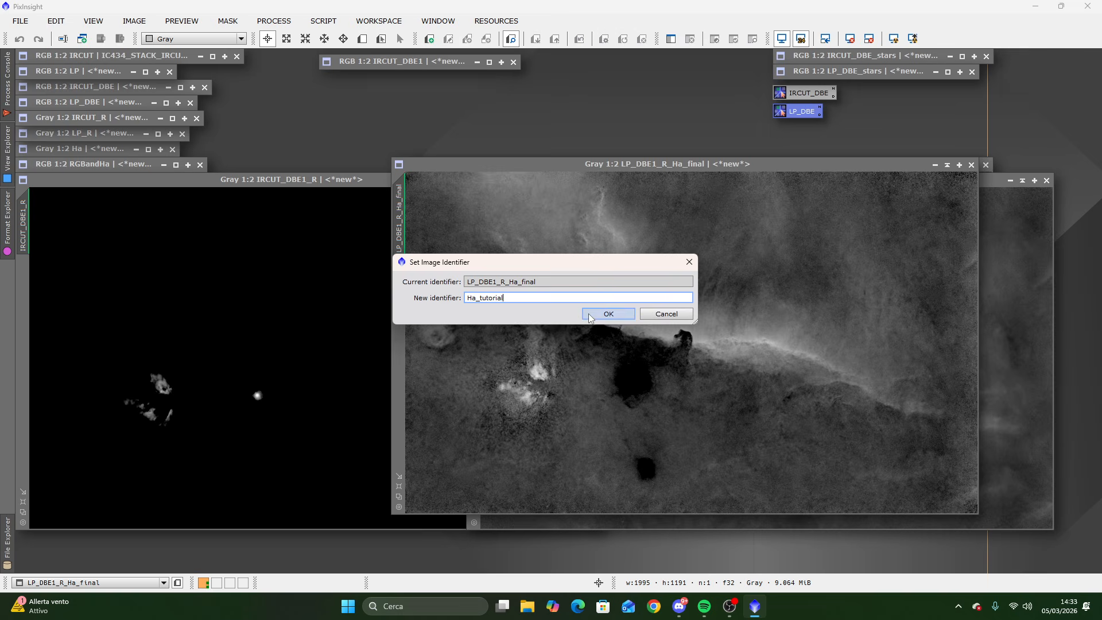
pyautogui.click(608, 313)
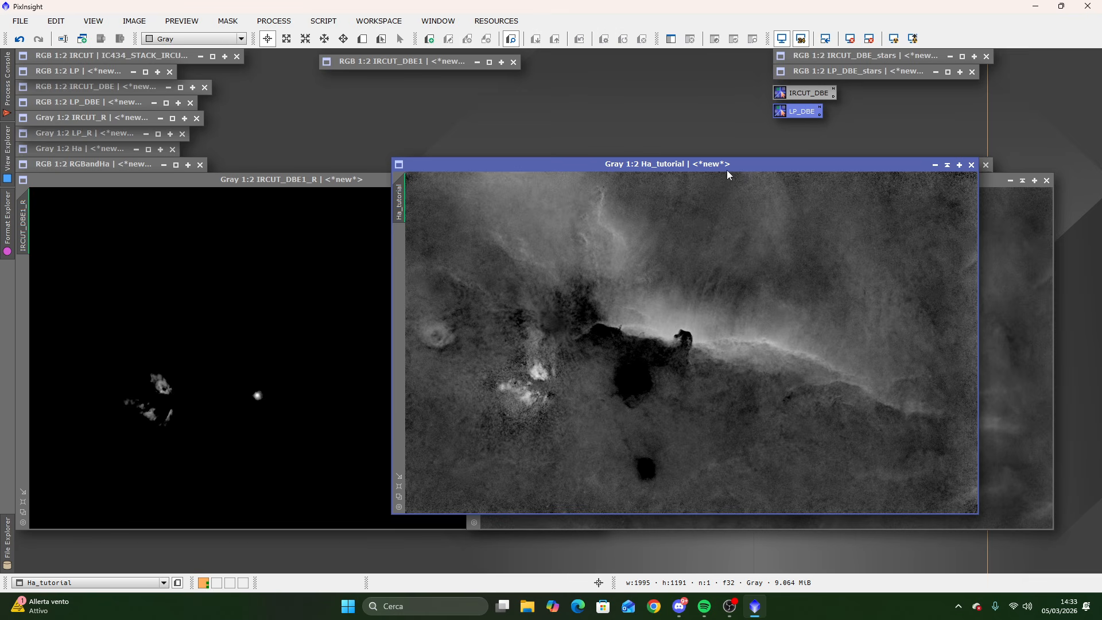
# Restore IRCUT_DBE1 beside Ha_tutorial and start the CombineHaWithRGB script with IRCUT_DBE1 as RGB view and Ha_tutorial as H Alpha view.
pyautogui.doubleClick(400, 61)
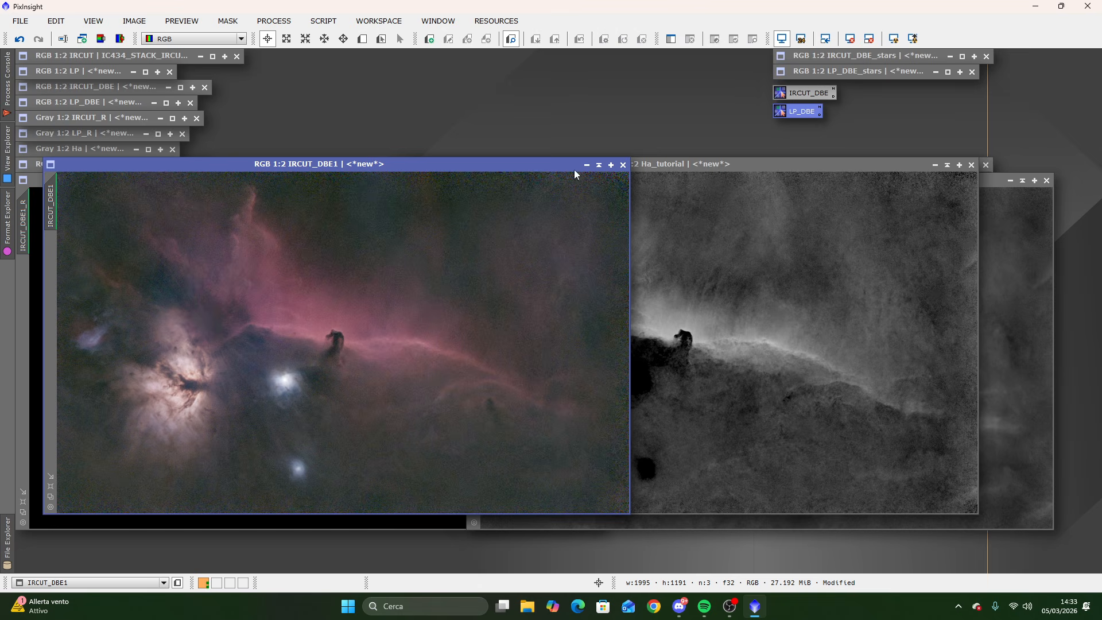
pyautogui.moveTo(758, 170); pyautogui.dragTo(796, 171)
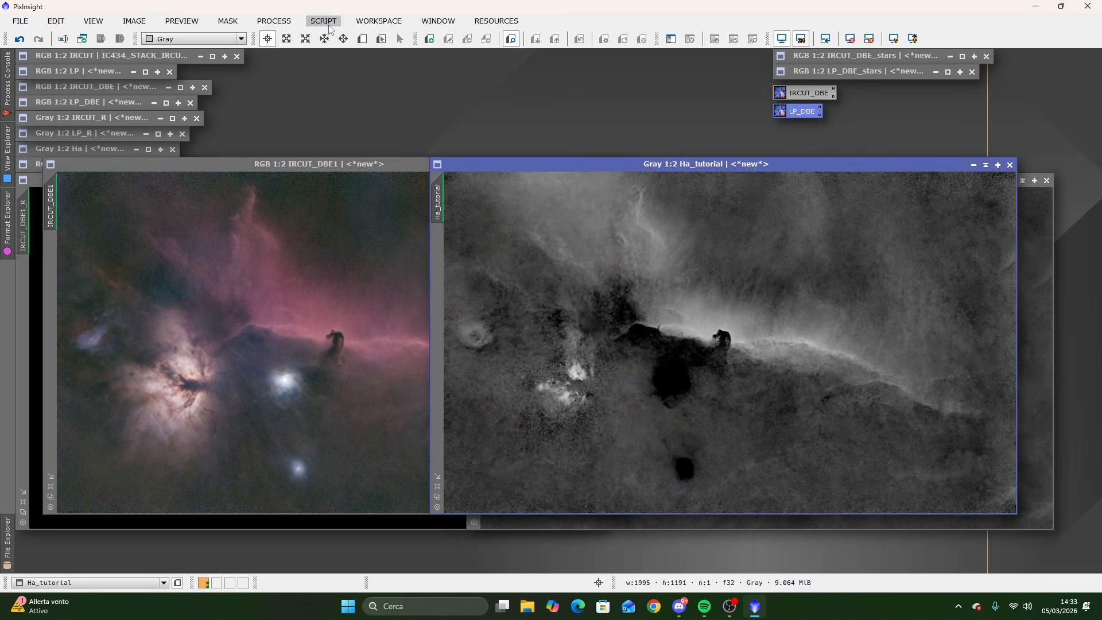
pyautogui.click(323, 21)
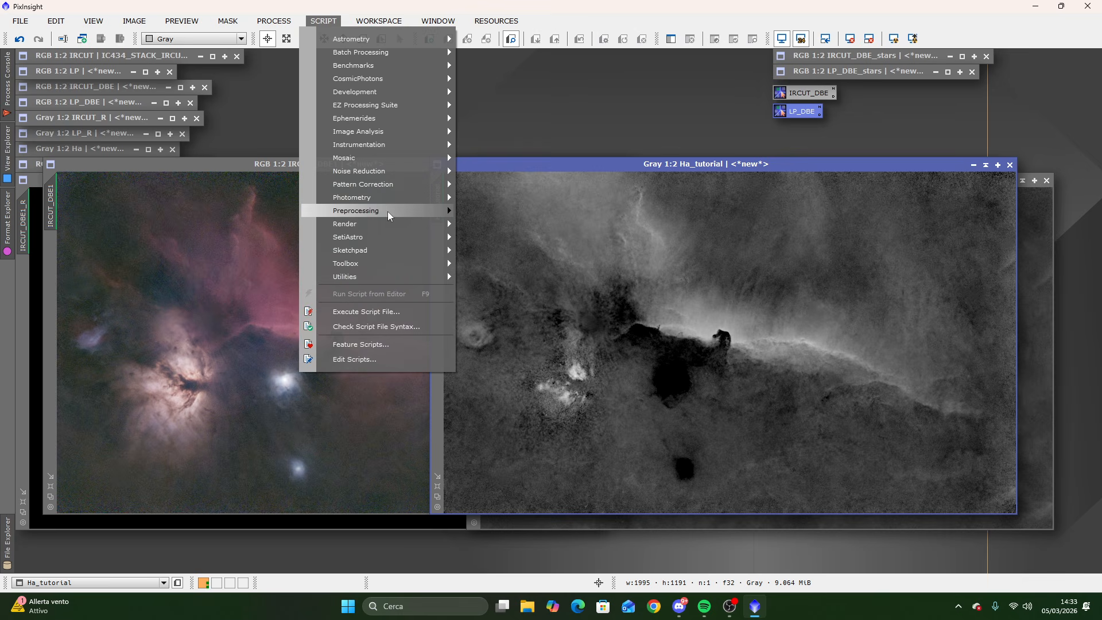
pyautogui.moveTo(401, 266)
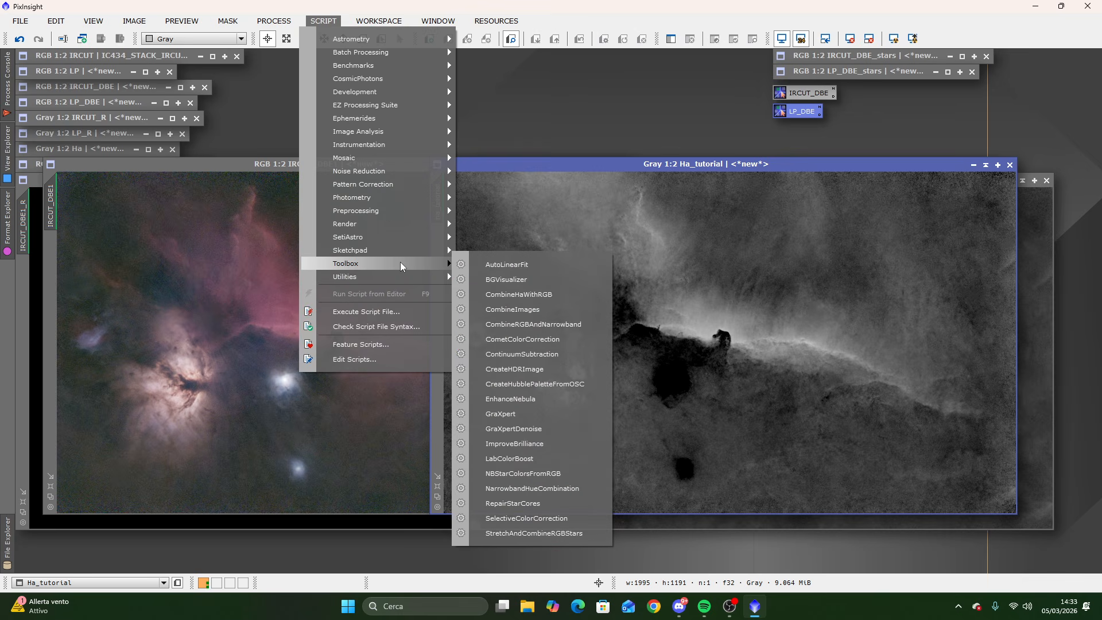
pyautogui.click(555, 295)
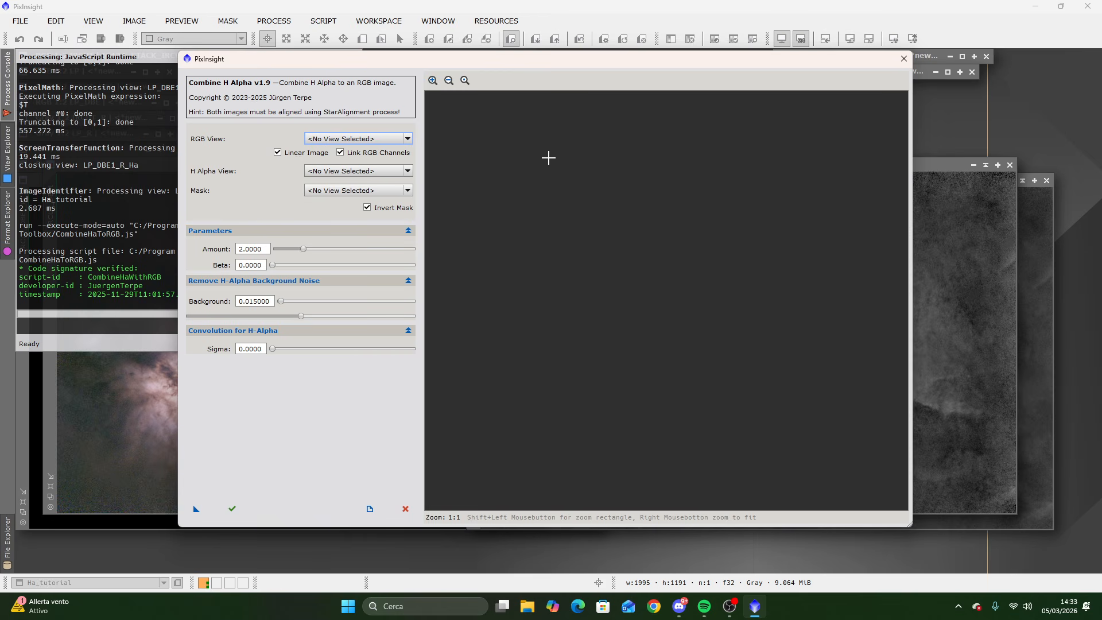
pyautogui.click(359, 140)
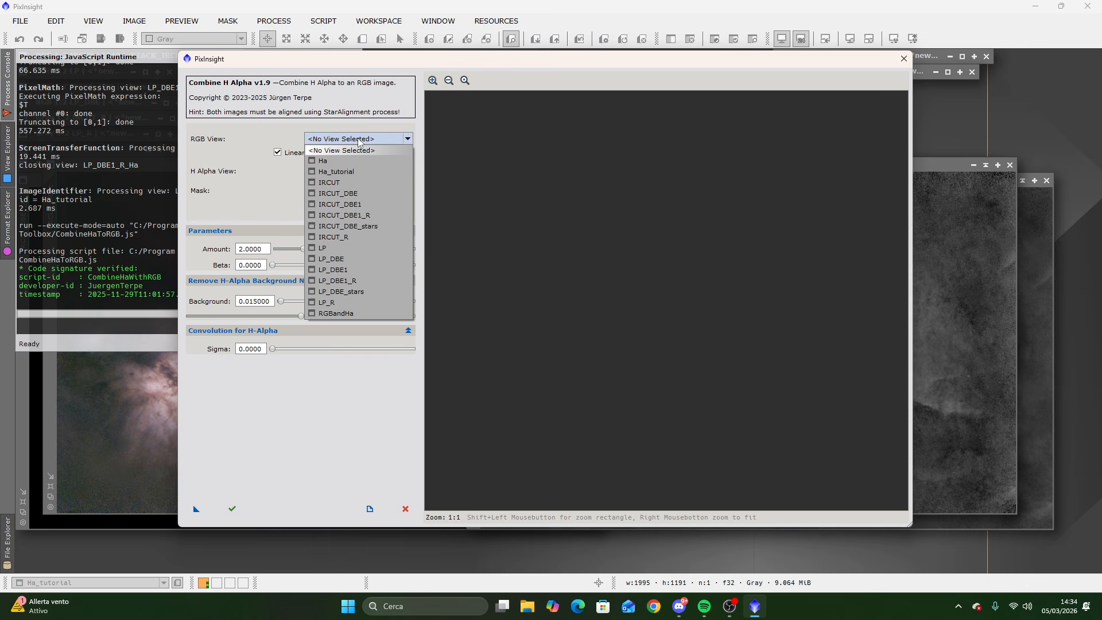
pyautogui.click(363, 205)
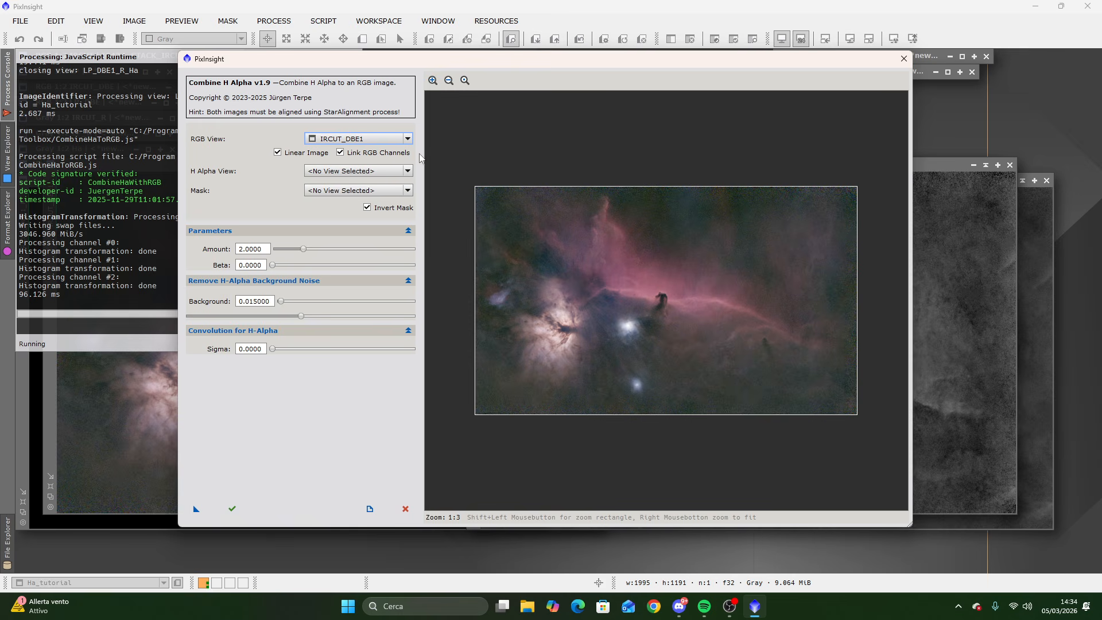
pyautogui.click(325, 176)
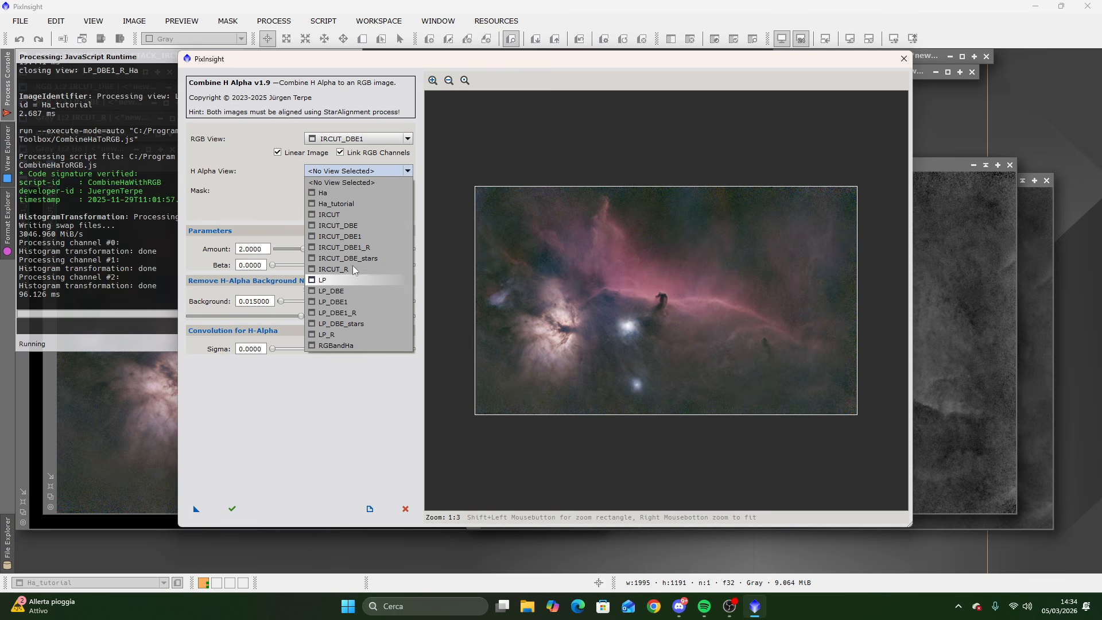
pyautogui.click(357, 204)
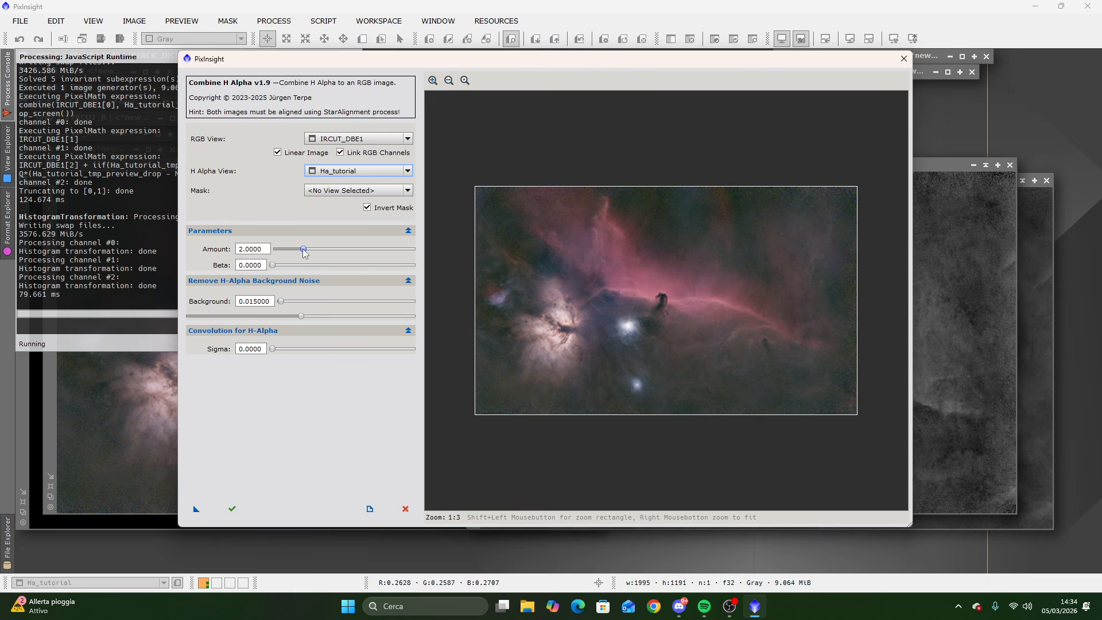
# Try Ha combination amounts of about 4.09 and 8.35 and inspect the nebulae in the preview at 1:1.
pyautogui.moveTo(305, 253); pyautogui.dragTo(331, 256)
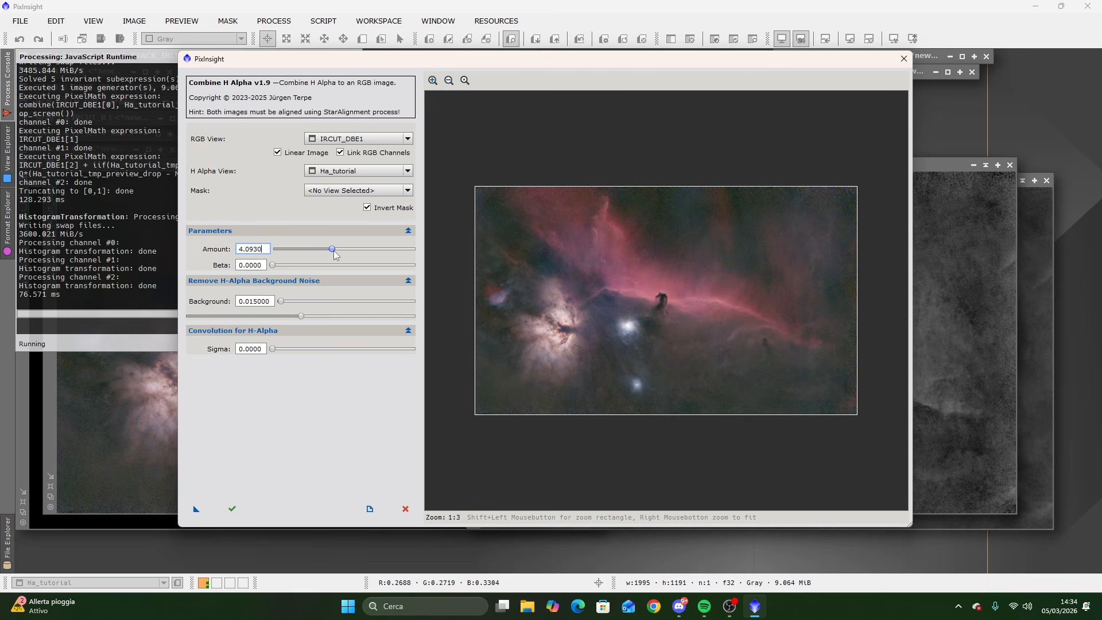
pyautogui.moveTo(333, 250); pyautogui.dragTo(391, 248)
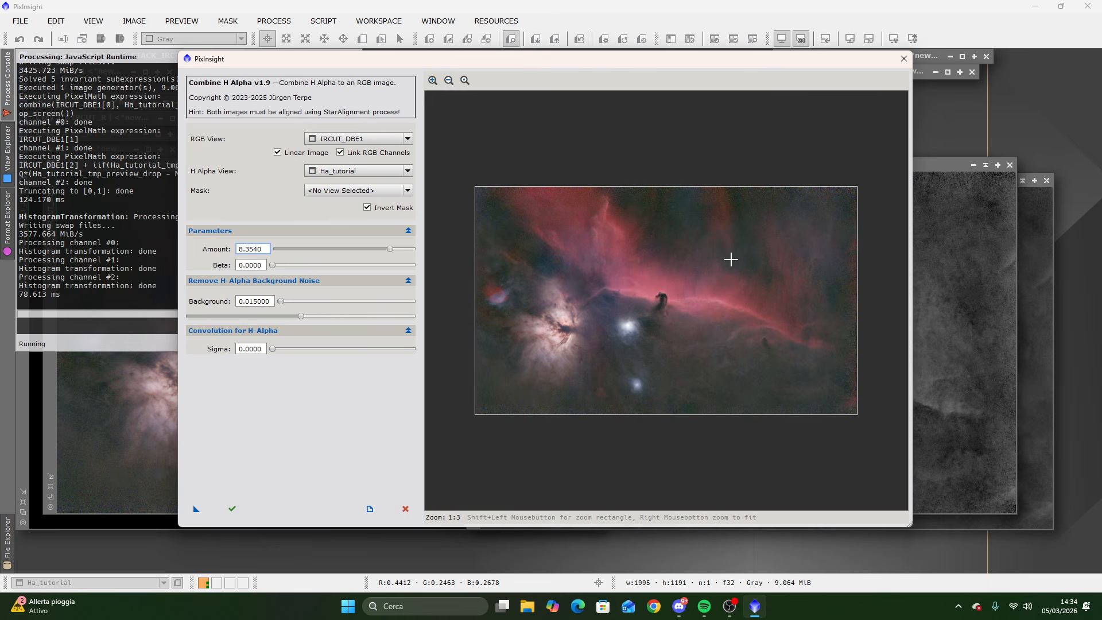
pyautogui.moveTo(598, 205); pyautogui.dragTo(737, 301)
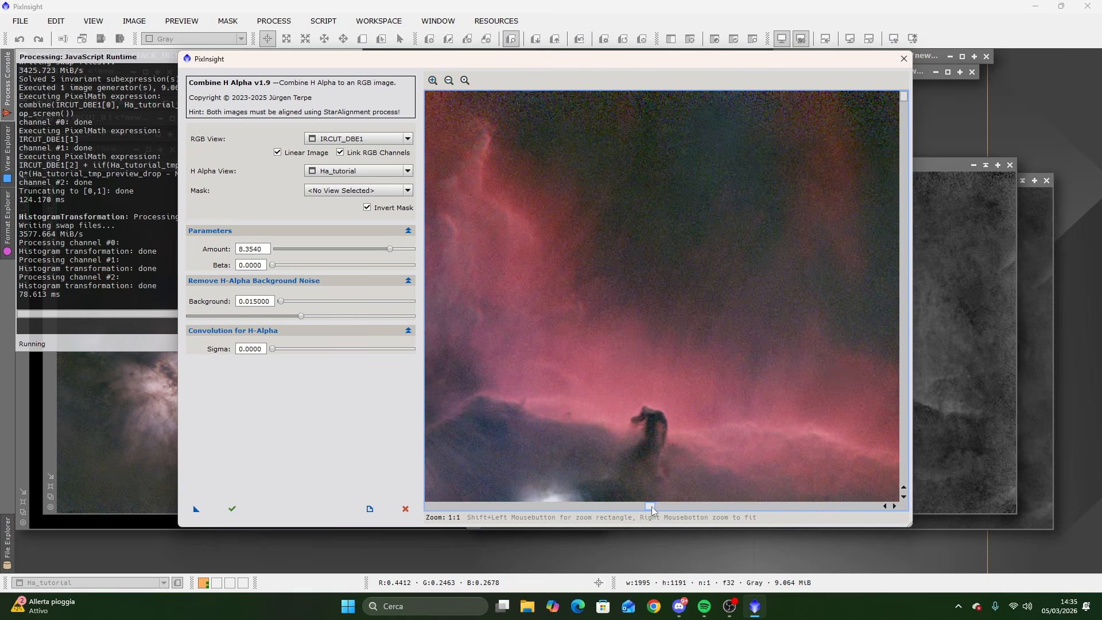
pyautogui.moveTo(655, 507); pyautogui.dragTo(419, 512)
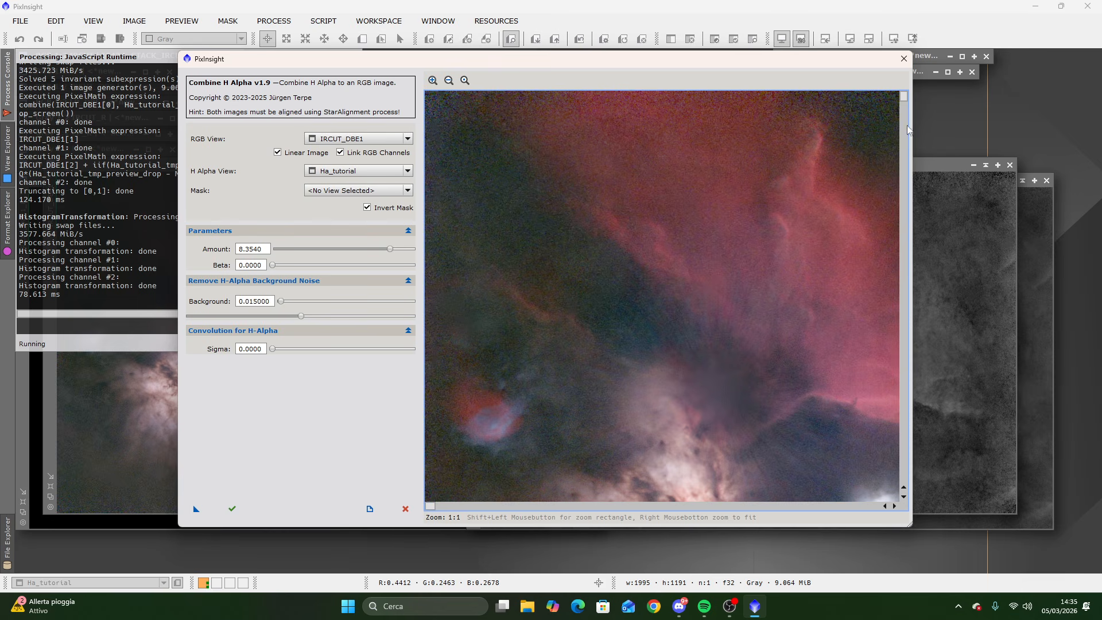
pyautogui.moveTo(905, 100); pyautogui.dragTo(903, 418)
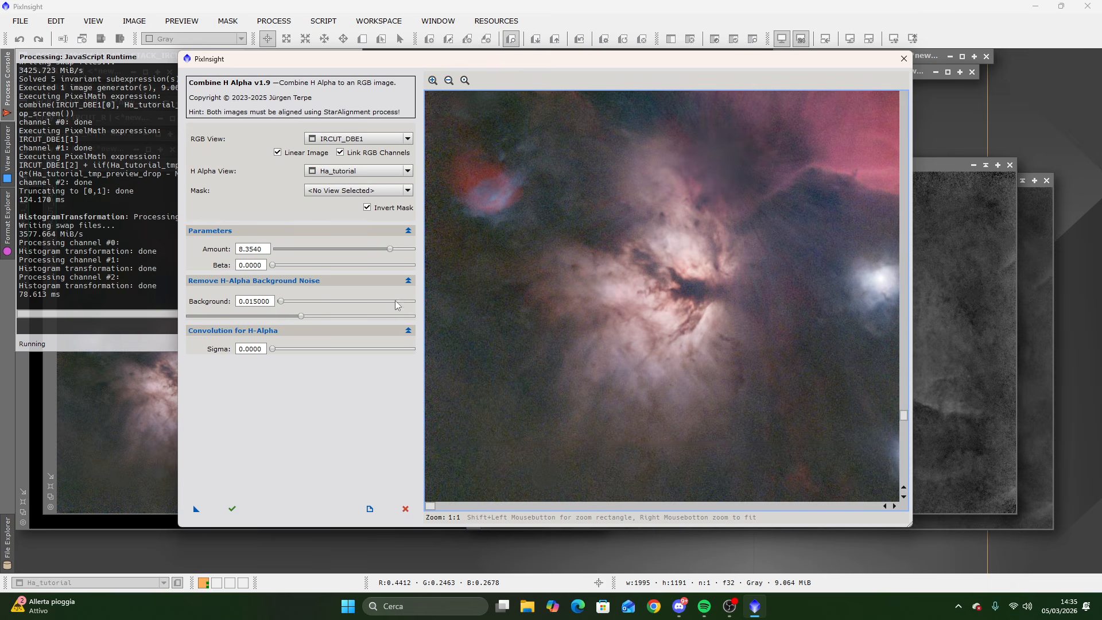
pyautogui.rightClick(551, 364)
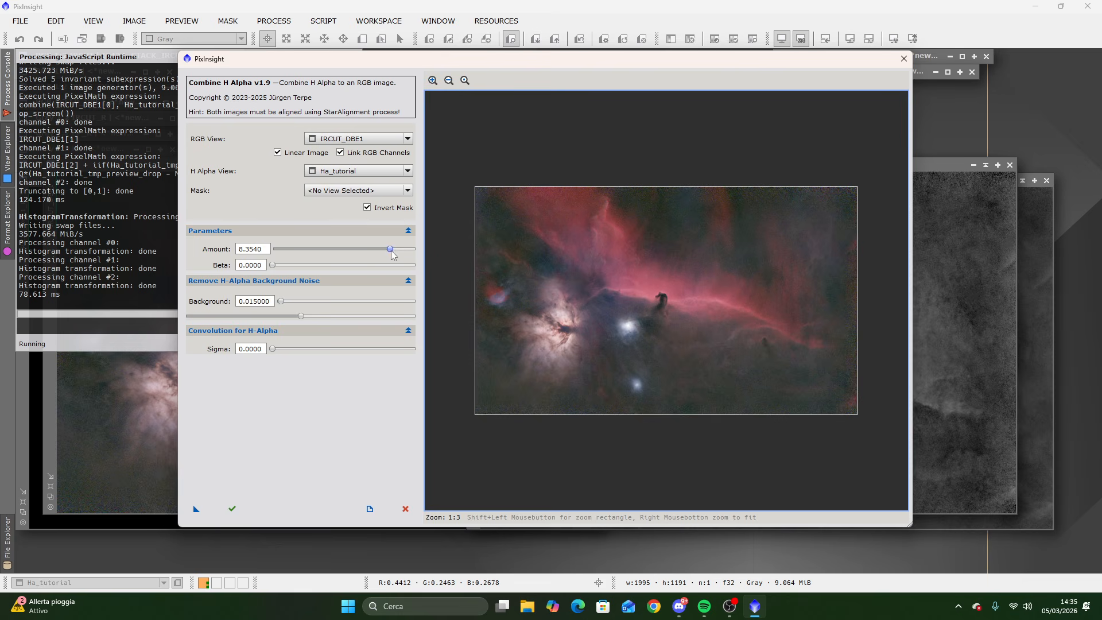
# Compare lower and higher Ha amounts in the preview and settle on an amount of about 5.53.
pyautogui.moveTo(389, 249); pyautogui.dragTo(354, 250)
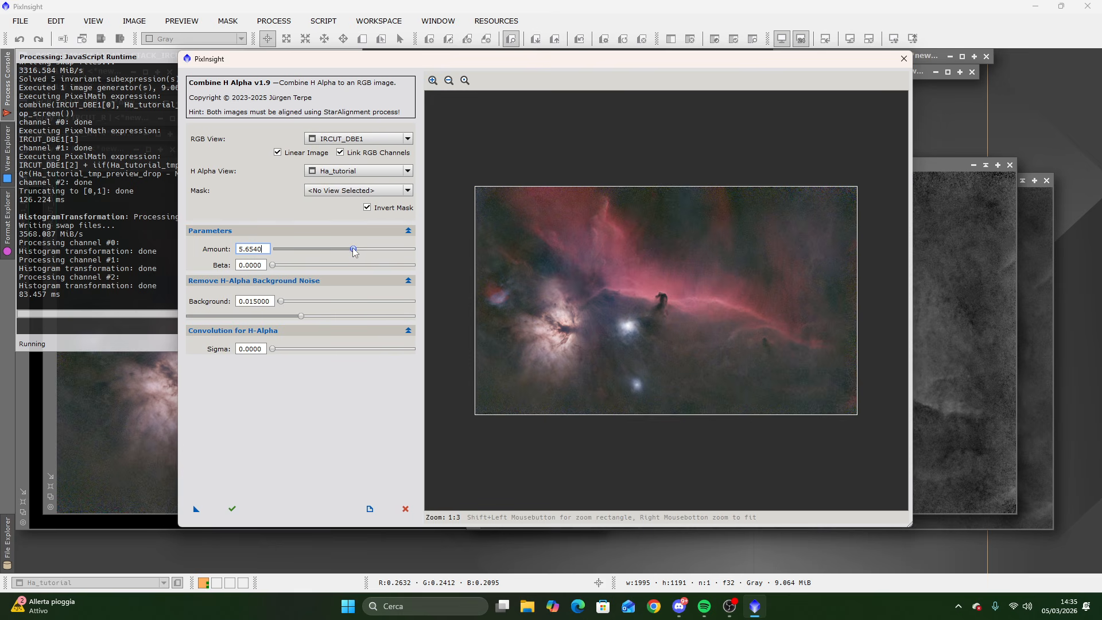
pyautogui.moveTo(353, 248); pyautogui.dragTo(400, 251)
pyautogui.moveTo(401, 249); pyautogui.dragTo(352, 246)
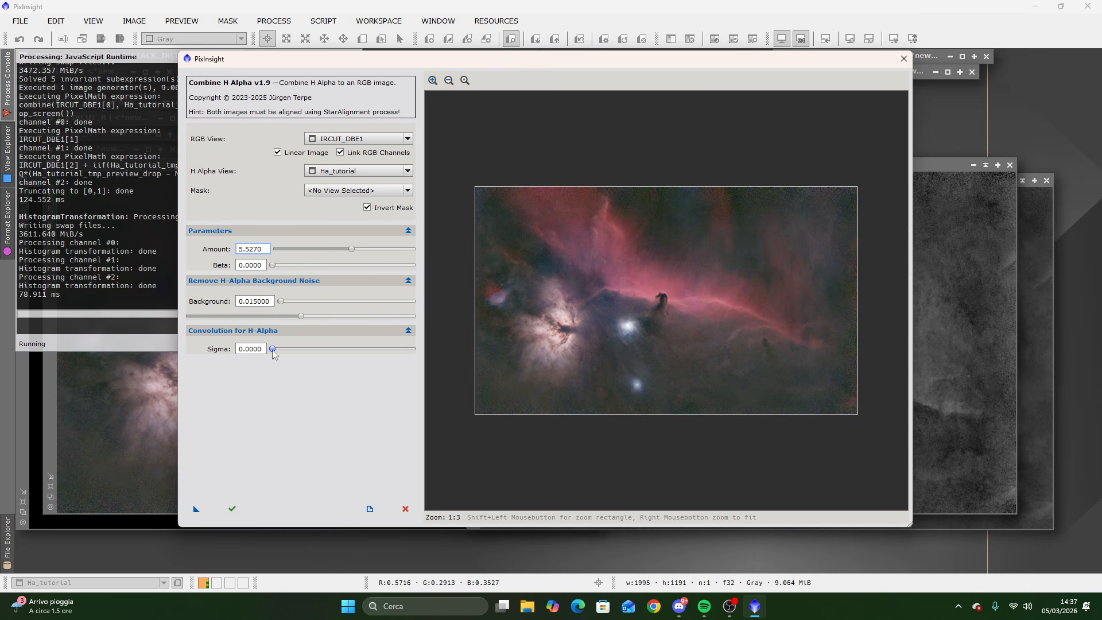
# Compare H-Alpha convolution sigmas of 1.9 and 0 at 1:1, set sigma to about 1.59 and run the combination.
pyautogui.moveTo(272, 349); pyautogui.dragTo(339, 350)
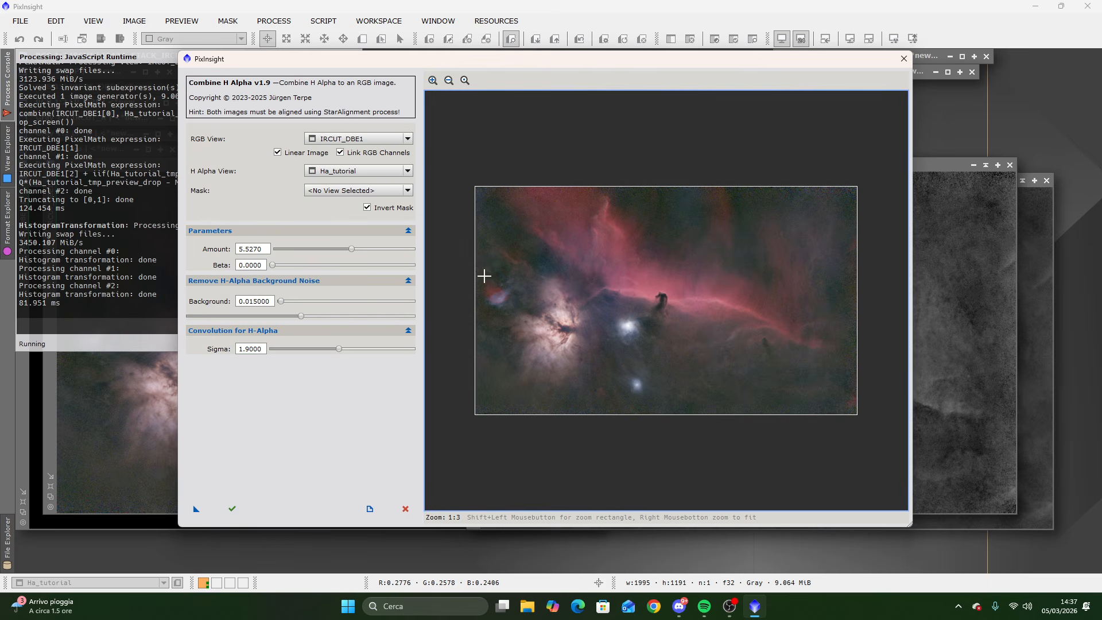
pyautogui.moveTo(490, 281); pyautogui.dragTo(530, 323)
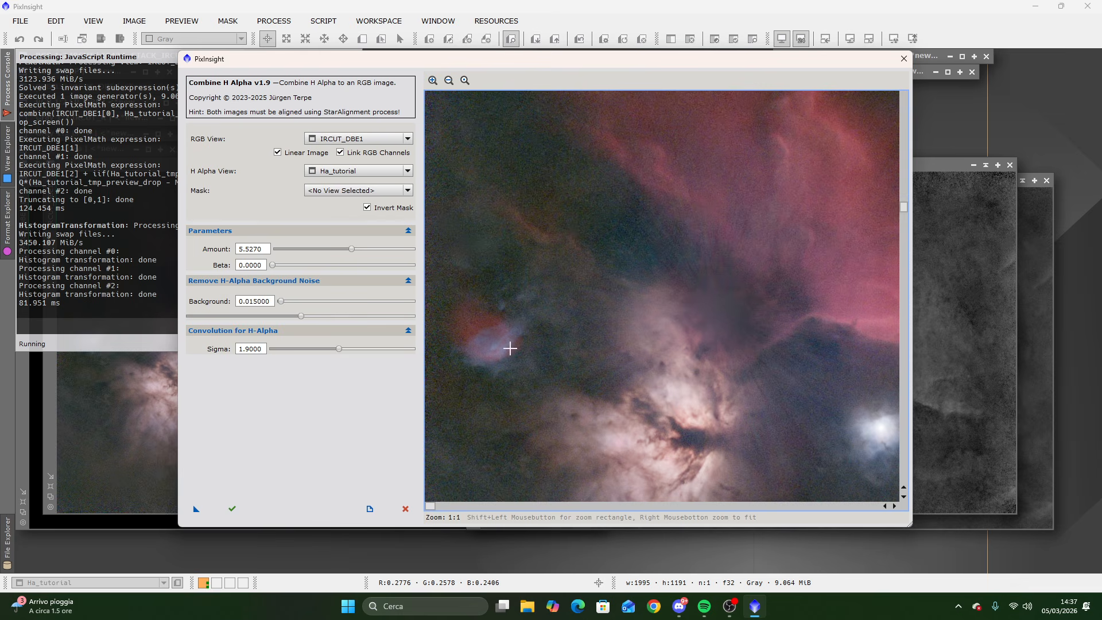
pyautogui.moveTo(338, 349); pyautogui.dragTo(229, 352)
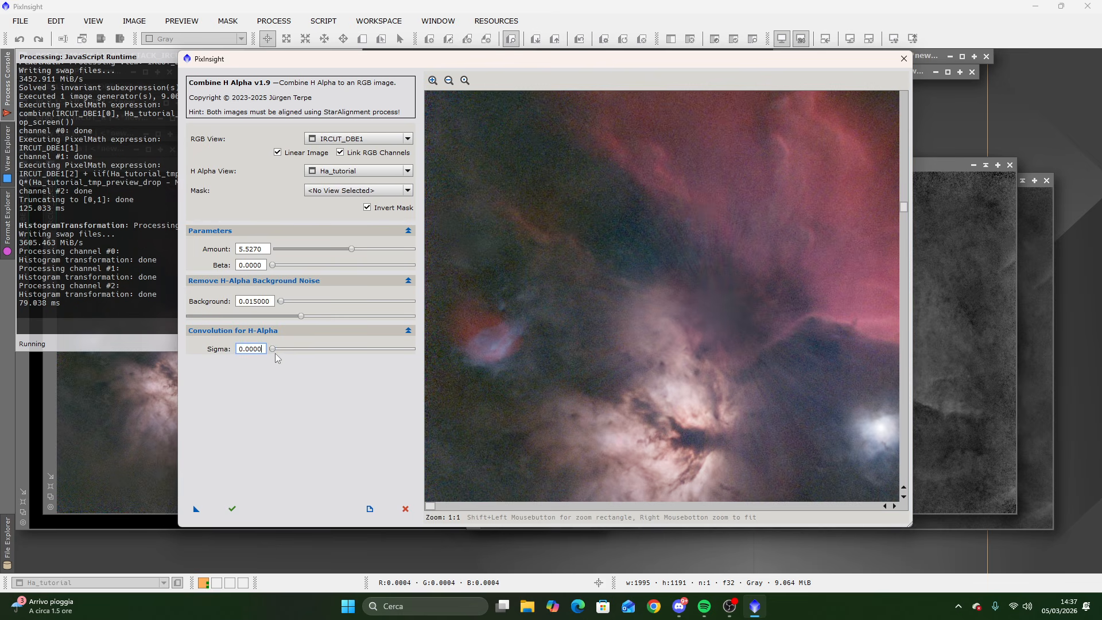
pyautogui.moveTo(272, 350); pyautogui.dragTo(327, 351)
pyautogui.moveTo(904, 208); pyautogui.dragTo(903, 122)
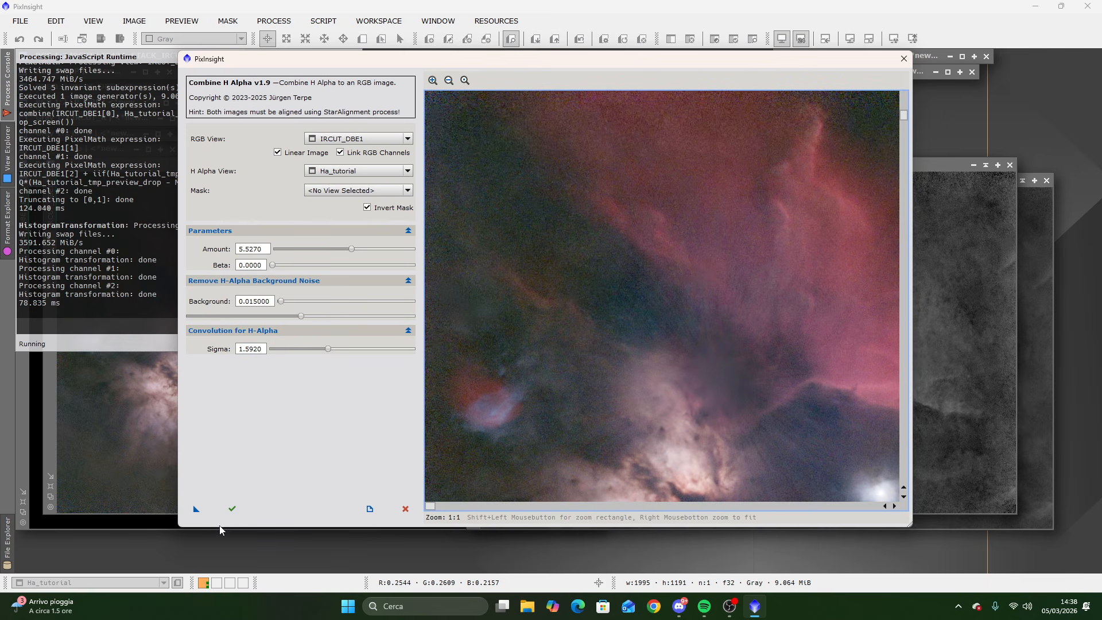
pyautogui.click(231, 508)
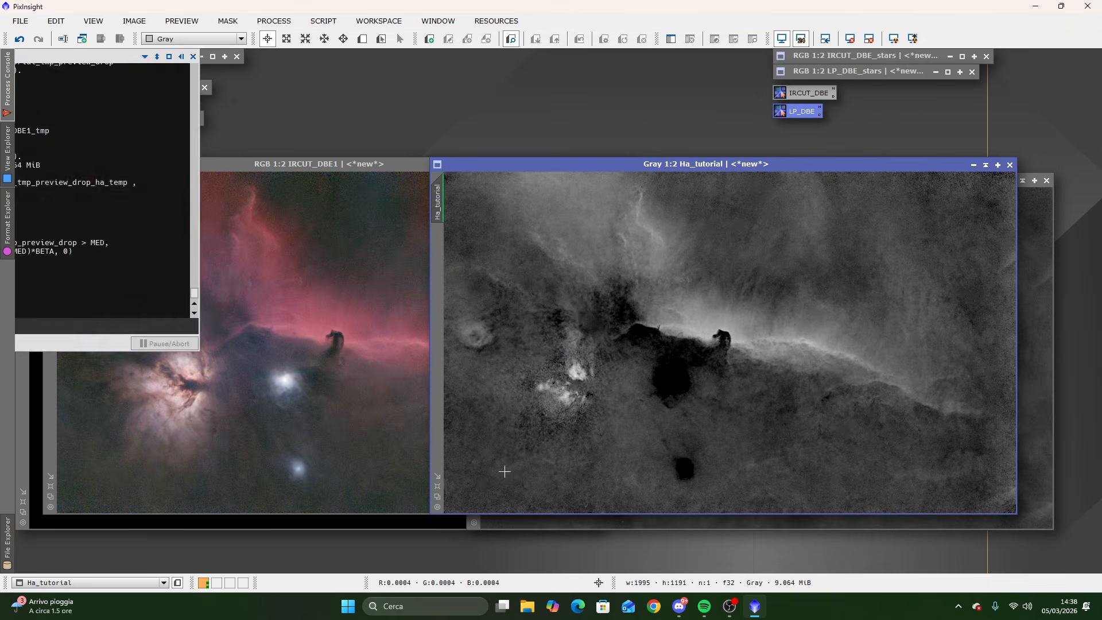
# Move IRCUT_DBE1 clear and compare it before and after the Ha combination by undoing and redoing it.
pyautogui.moveTo(317, 166); pyautogui.dragTo(587, 166)
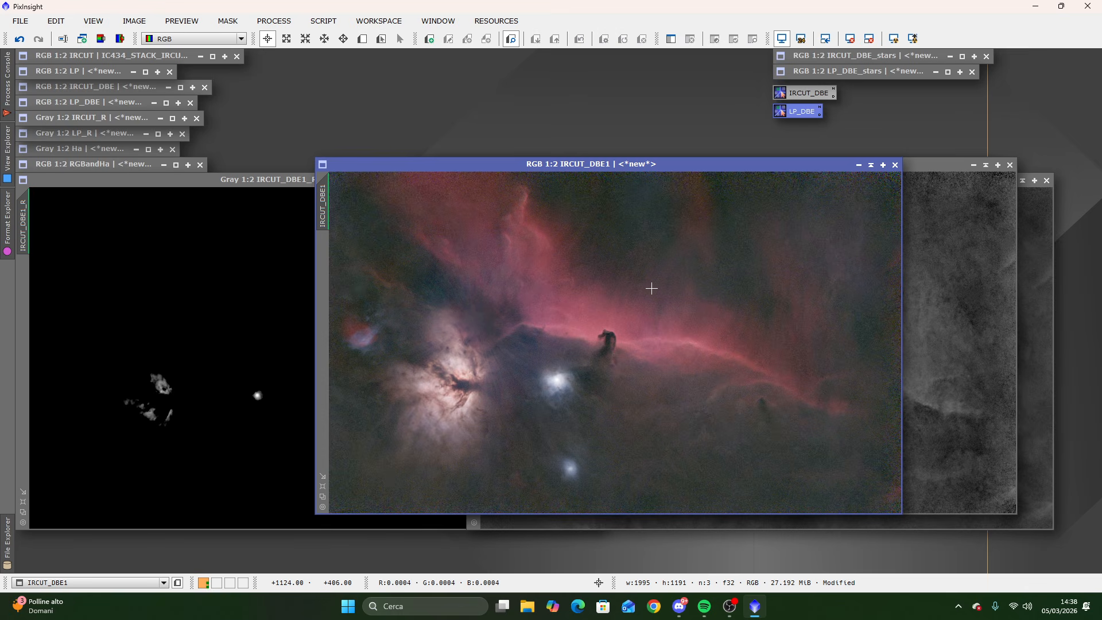
pyautogui.click(20, 39)
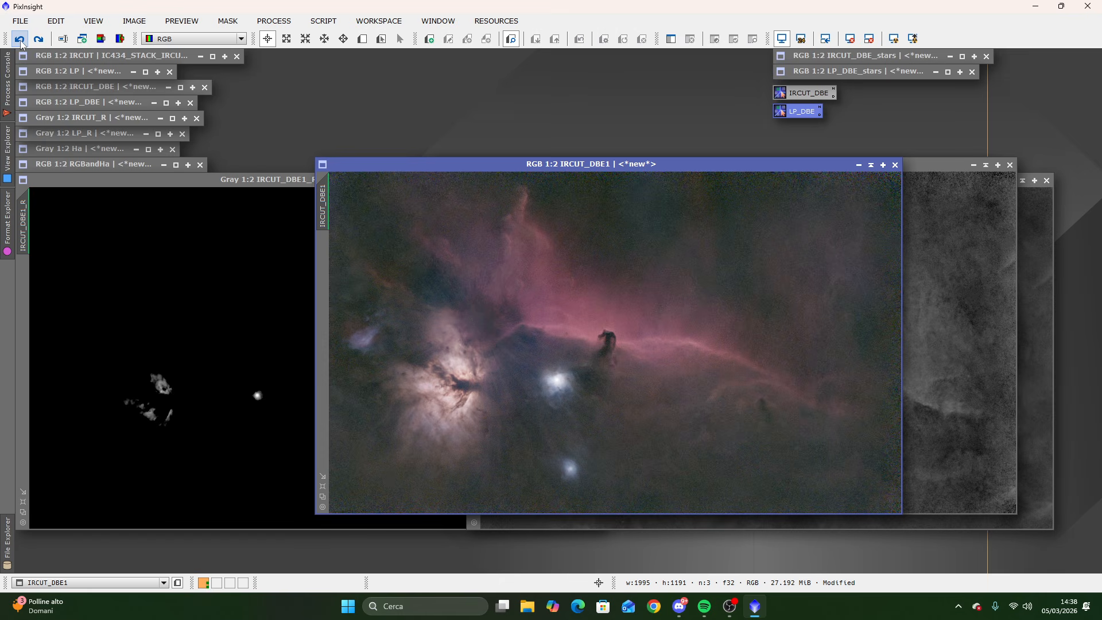
pyautogui.click(44, 40)
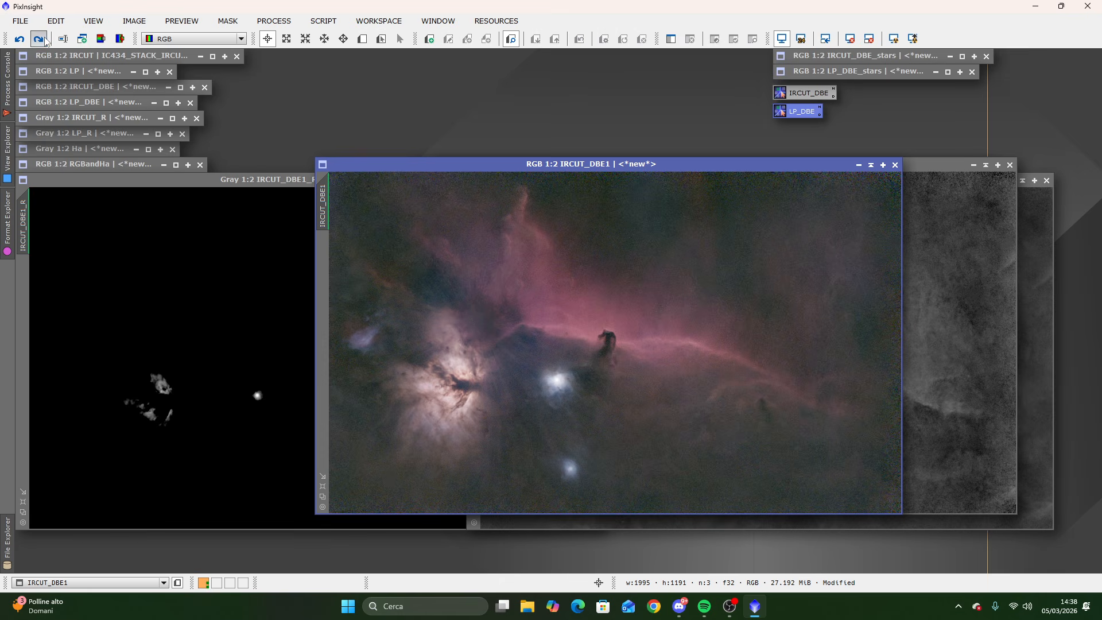